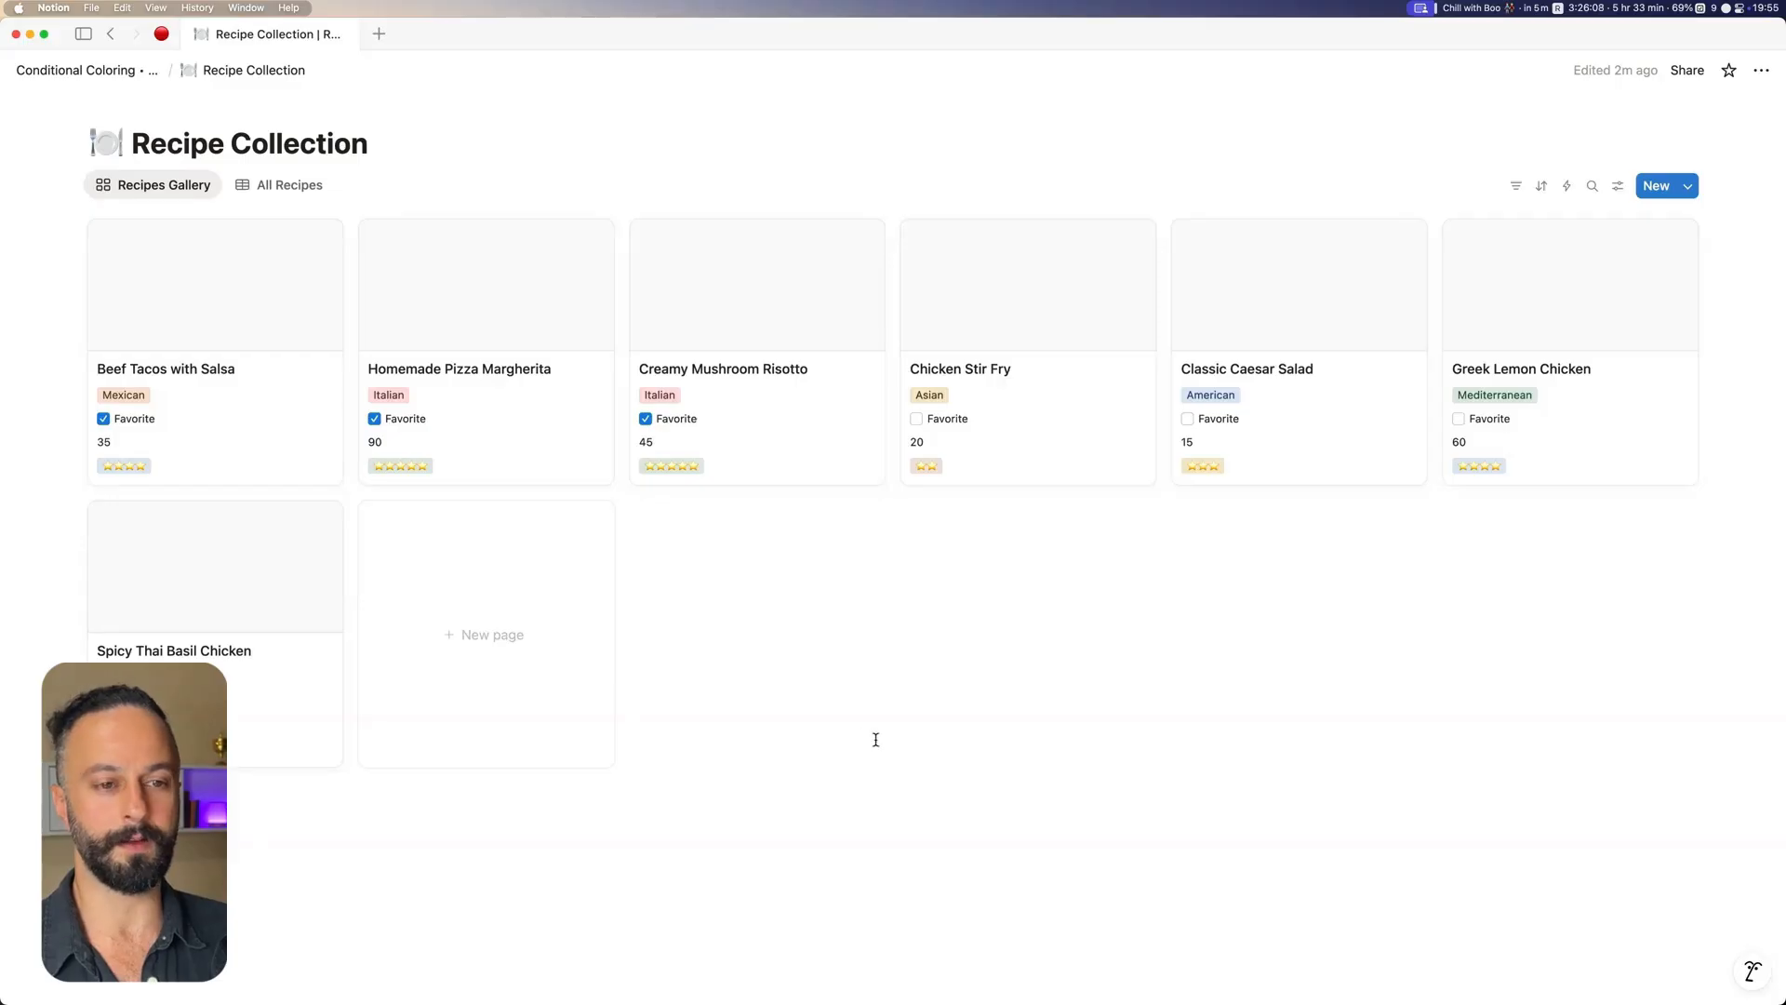
- Add a conditional color rule to the Recipes Gallery view for recipes whose Favorite property is Checked
left_click(1618, 187)
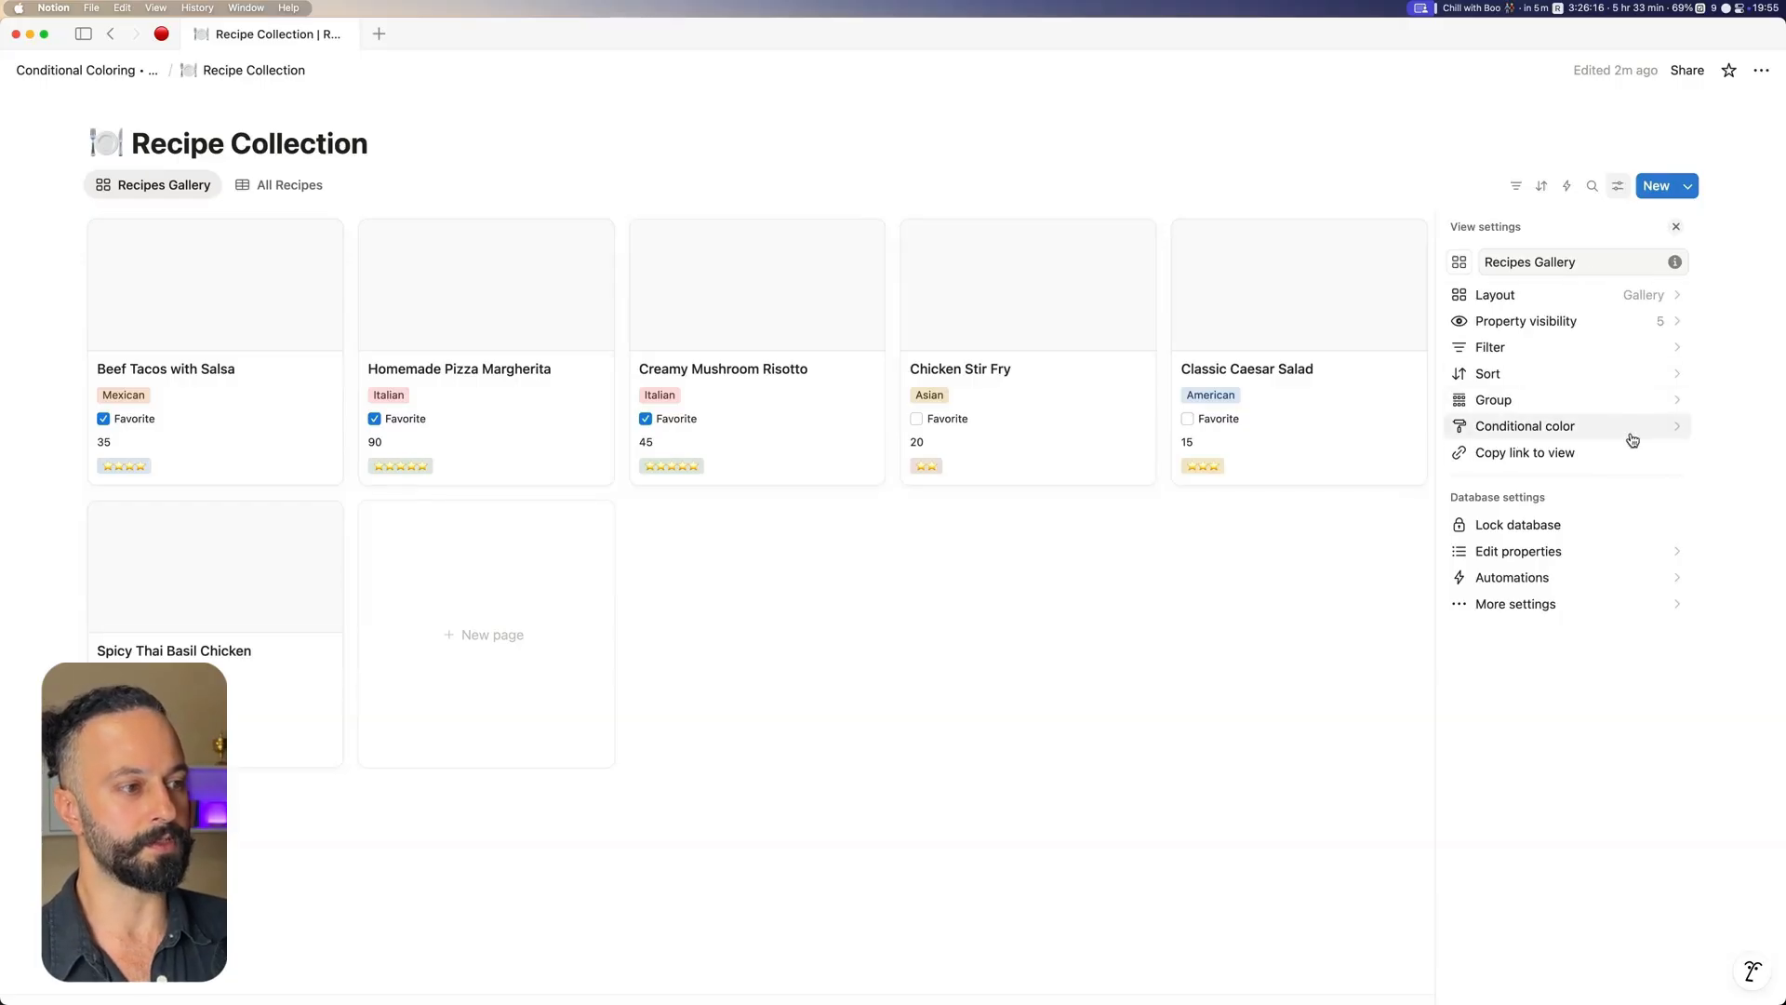
left_click(1563, 426)
left_click(1572, 455)
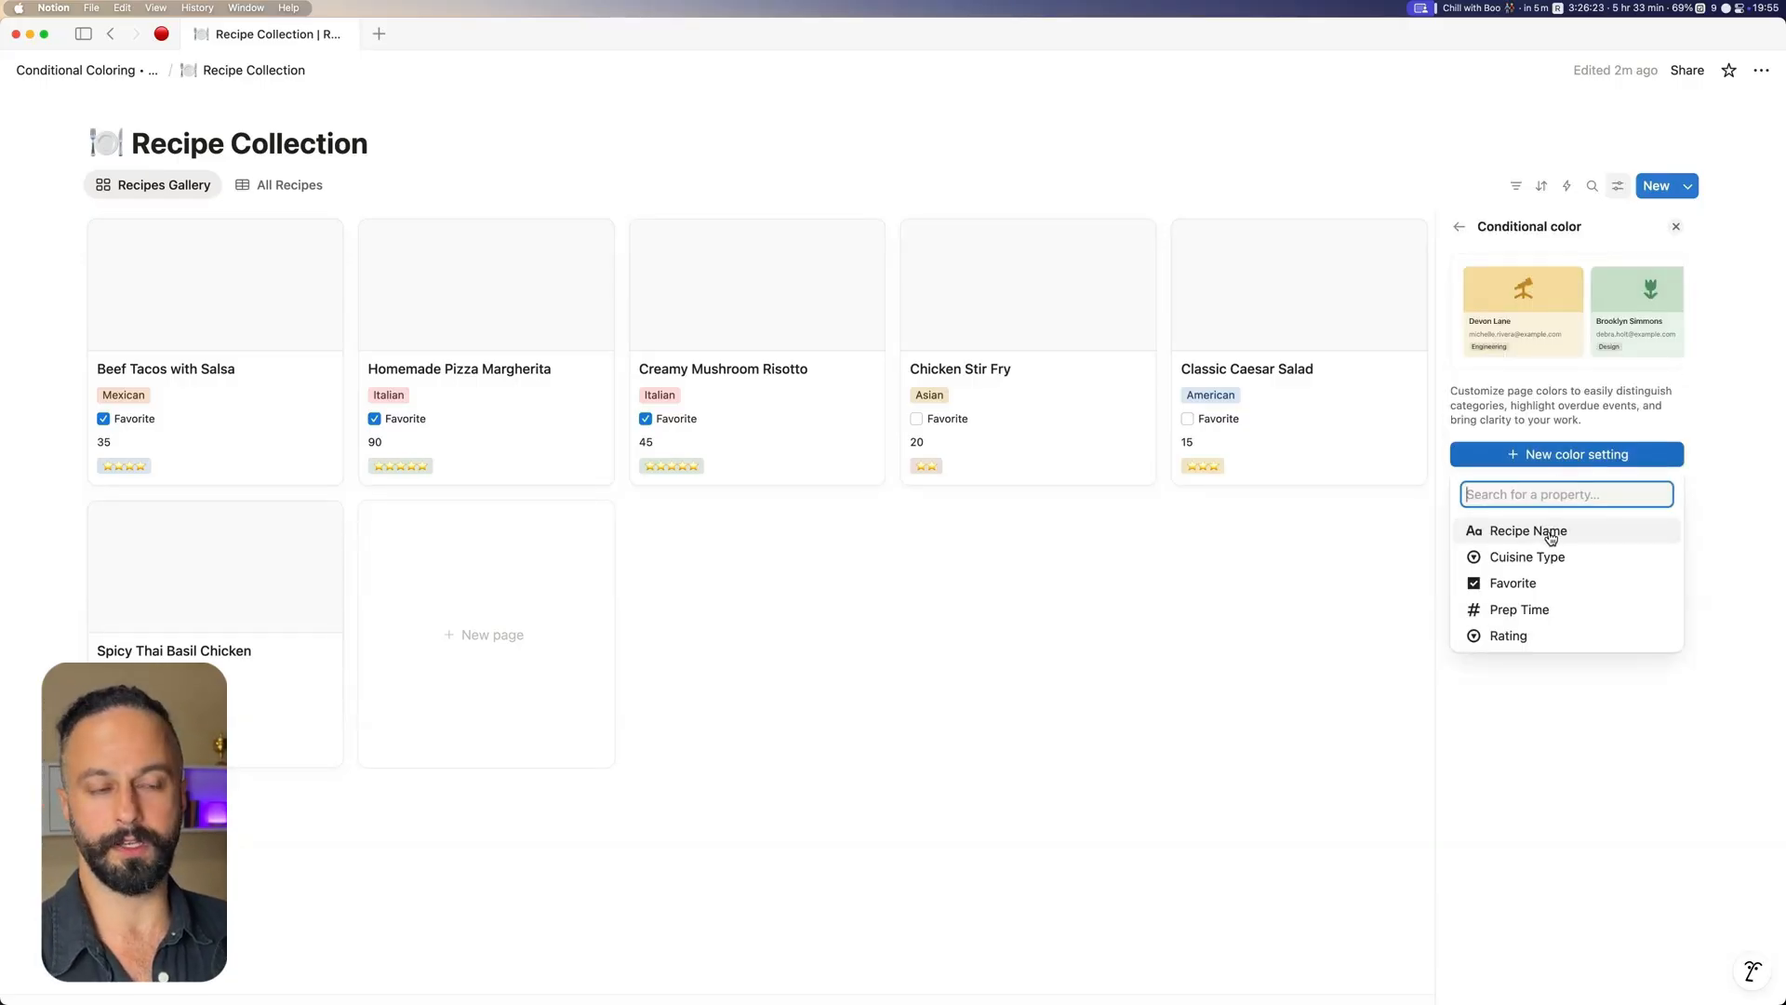
left_click(1566, 586)
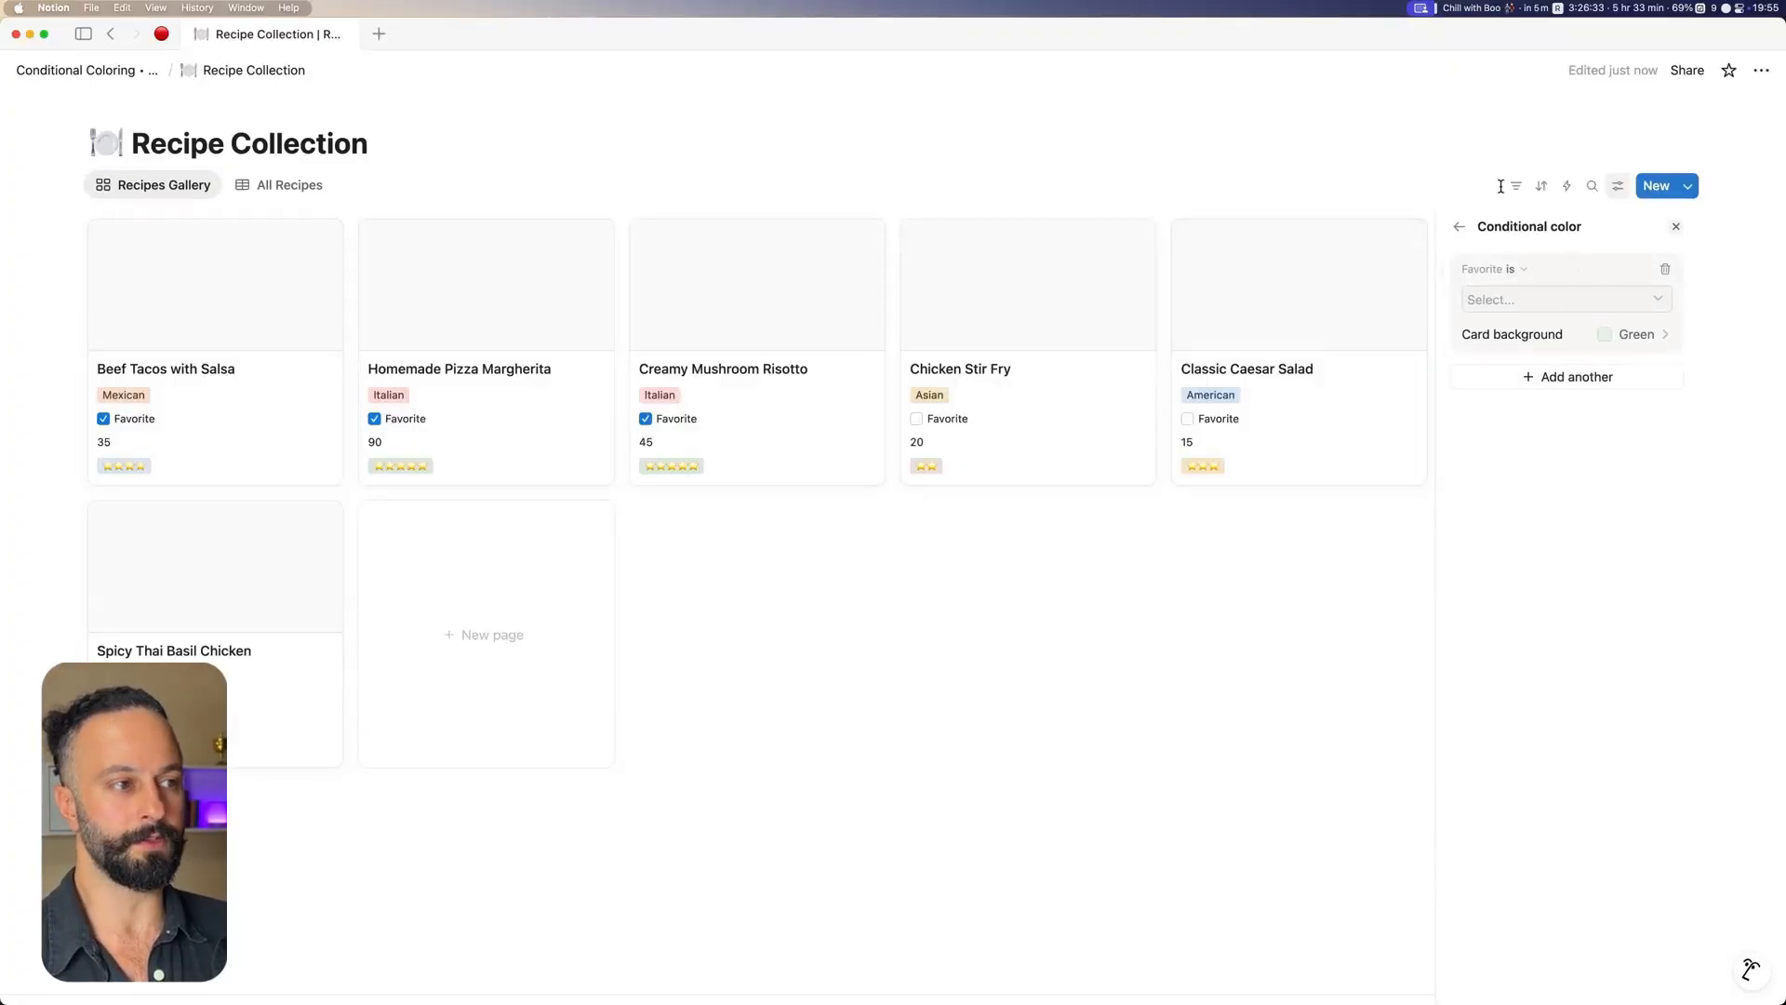
left_click(1532, 299)
left_click(1515, 362)
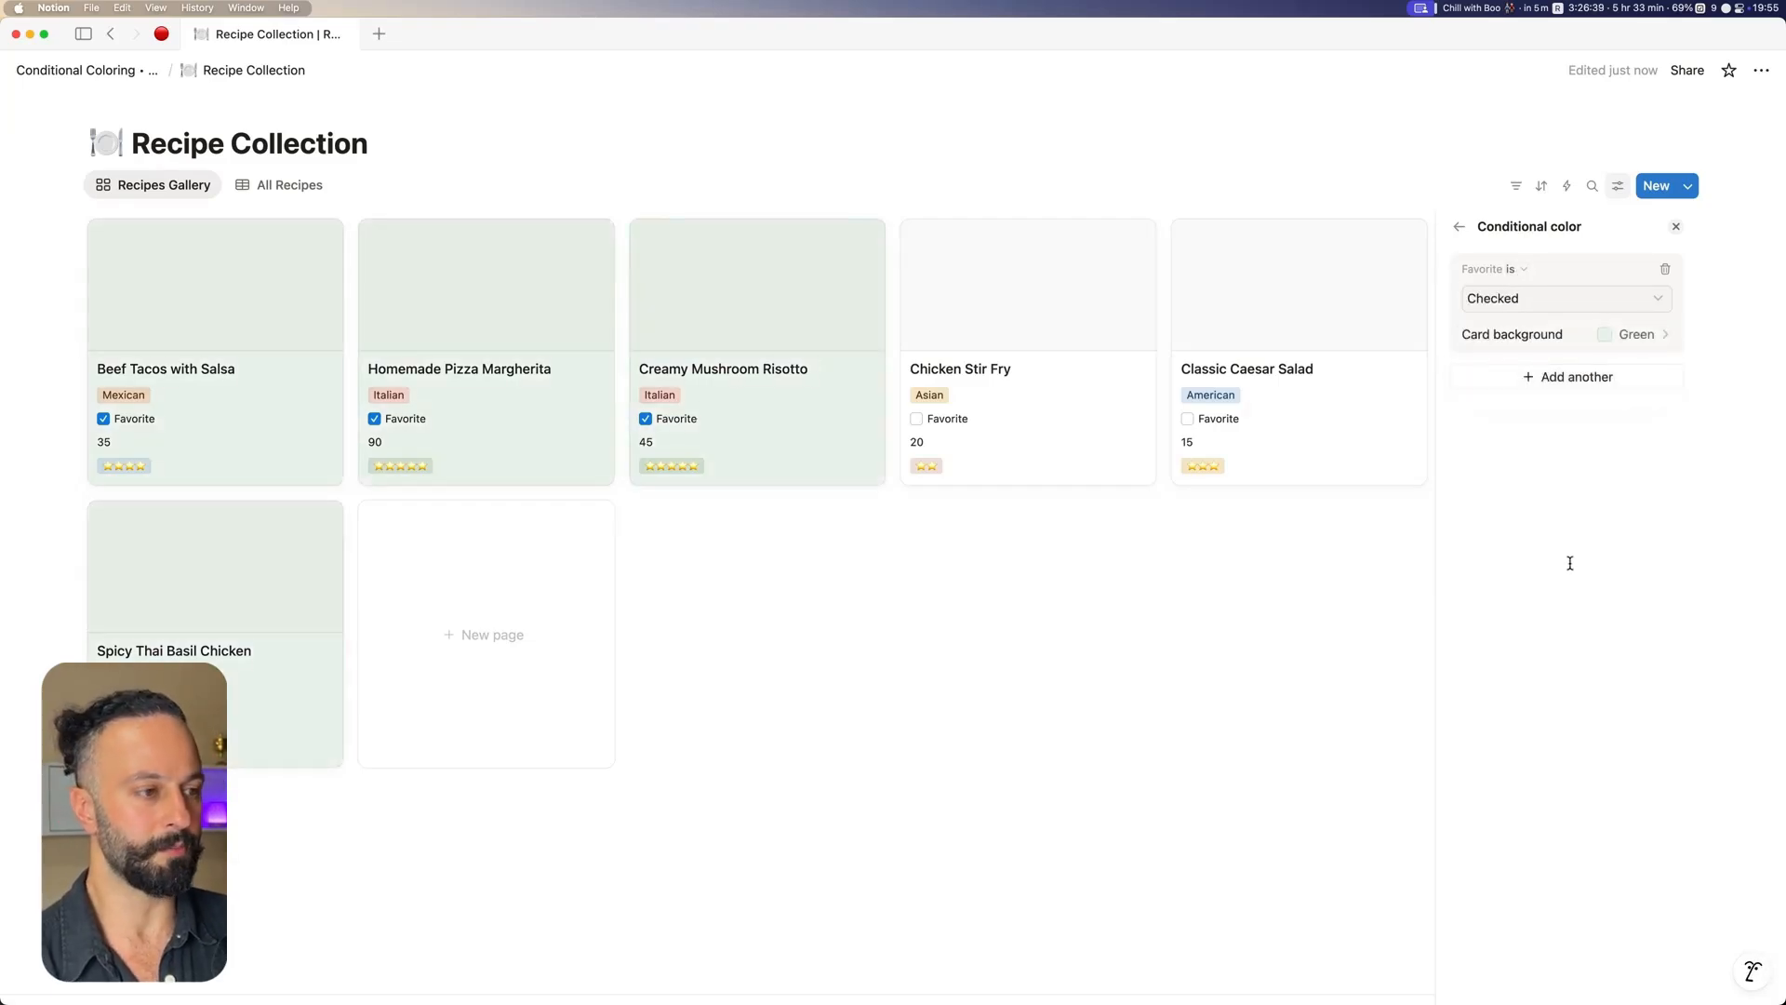
- Set the Favorite rule's card background color to Blue and close the view settings
left_click(1634, 337)
left_click(1658, 402)
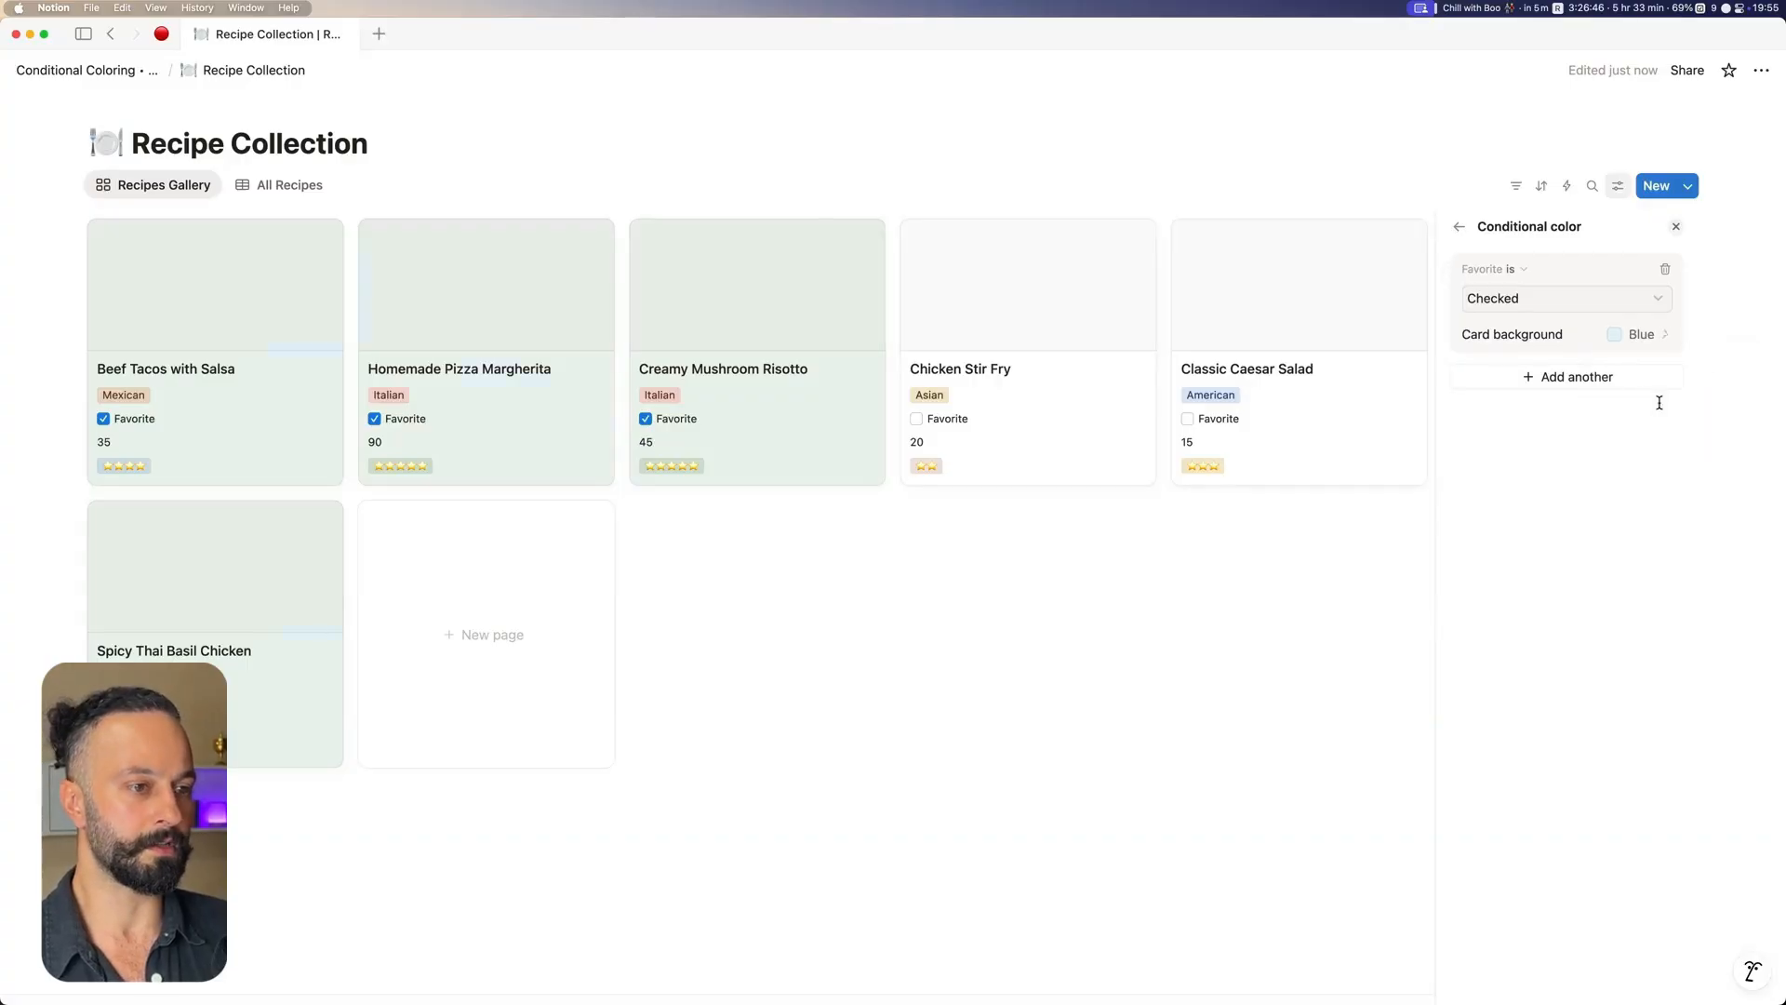
left_click(1675, 227)
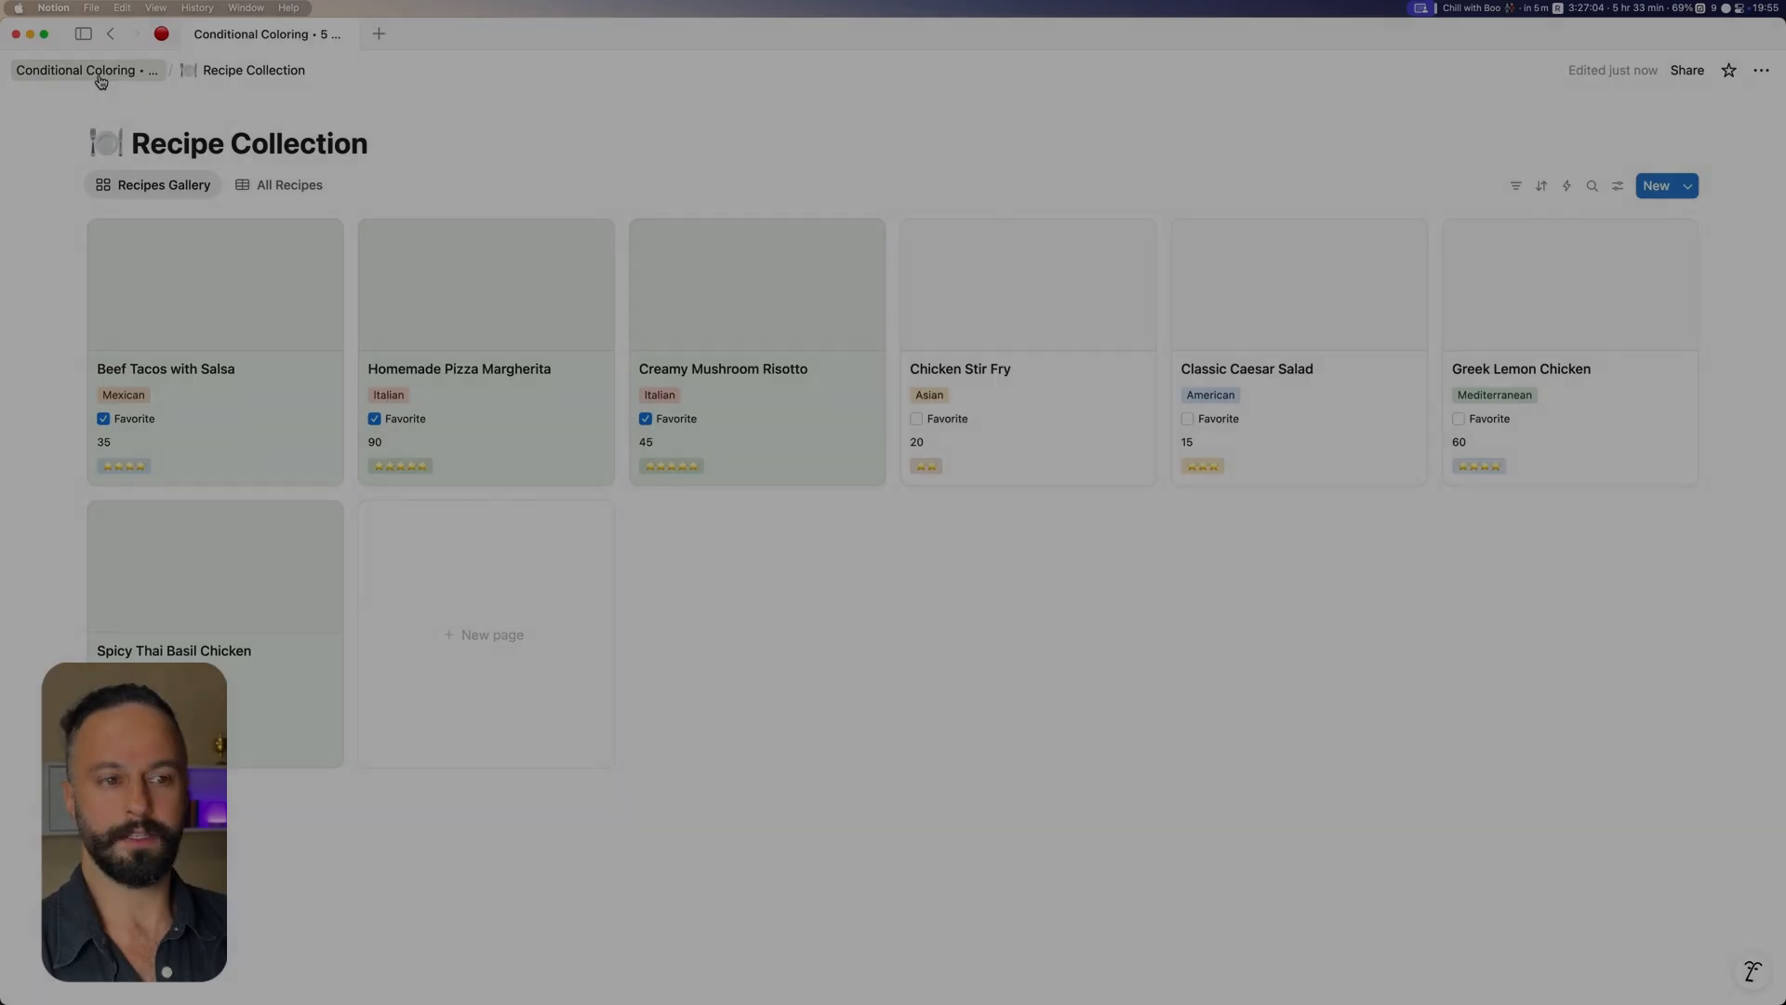
- Return to the Conditional Coloring • 5 Examples page and open the Task Management database
left_click(43, 71)
mouse_move(728, 333)
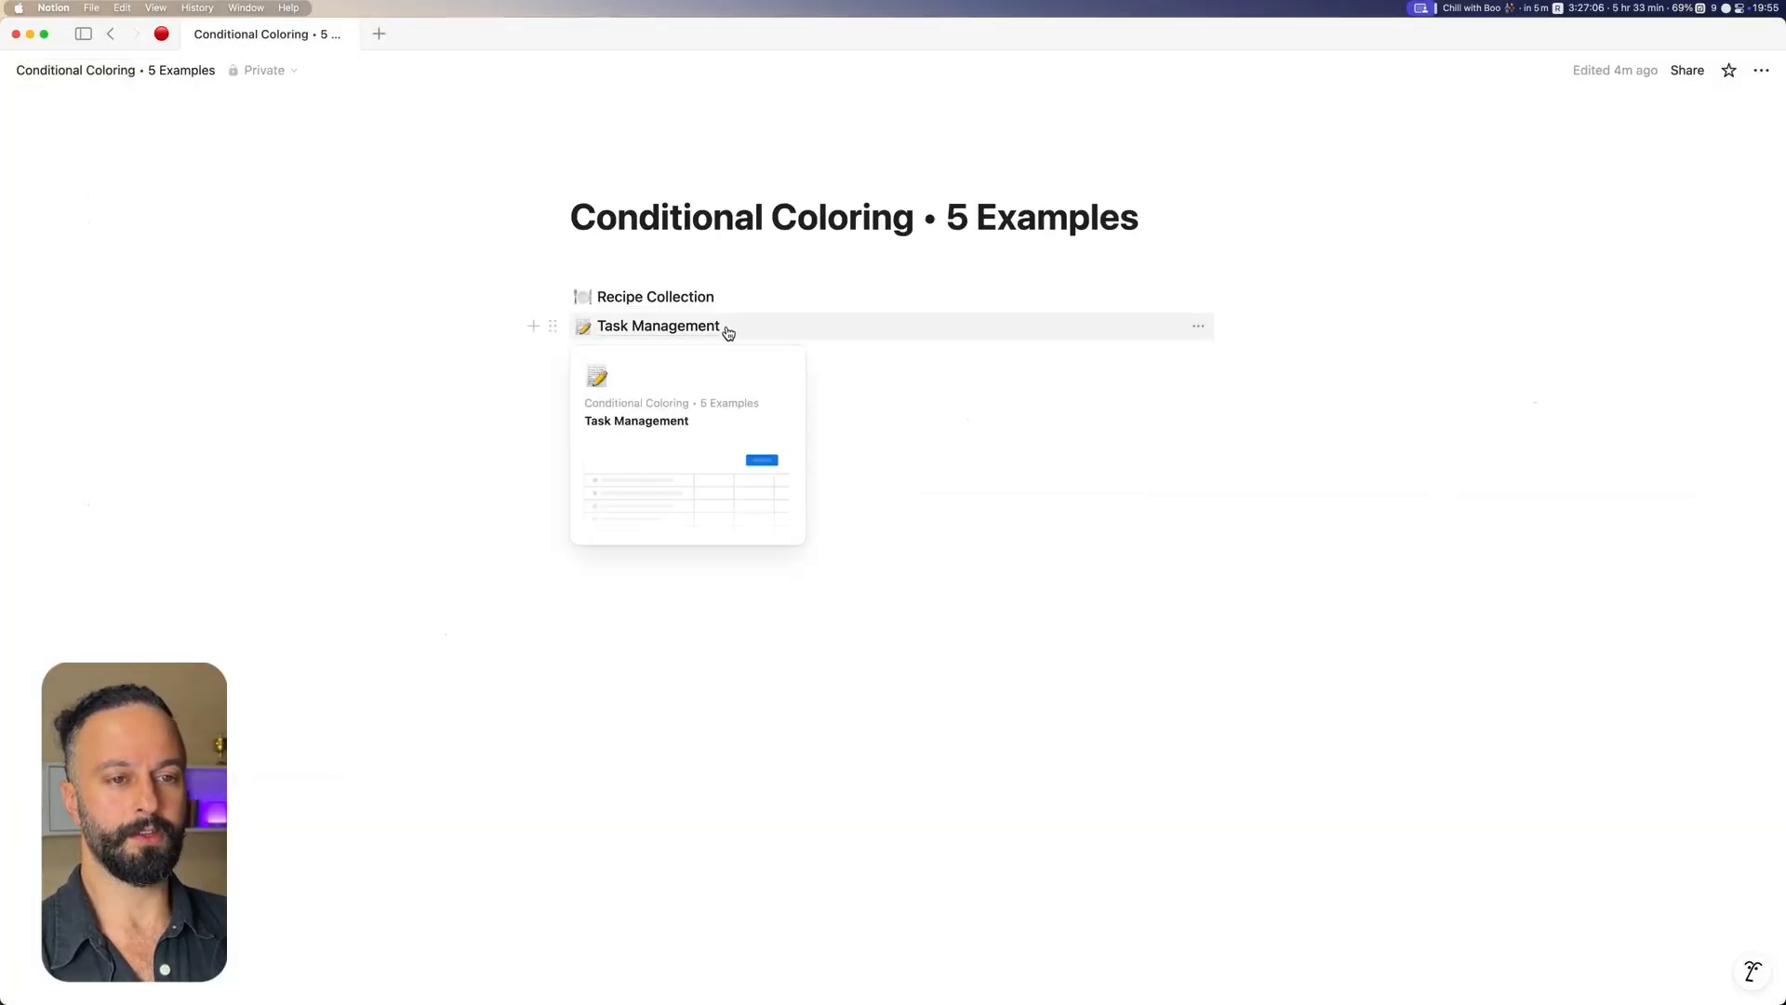
left_click(728, 333)
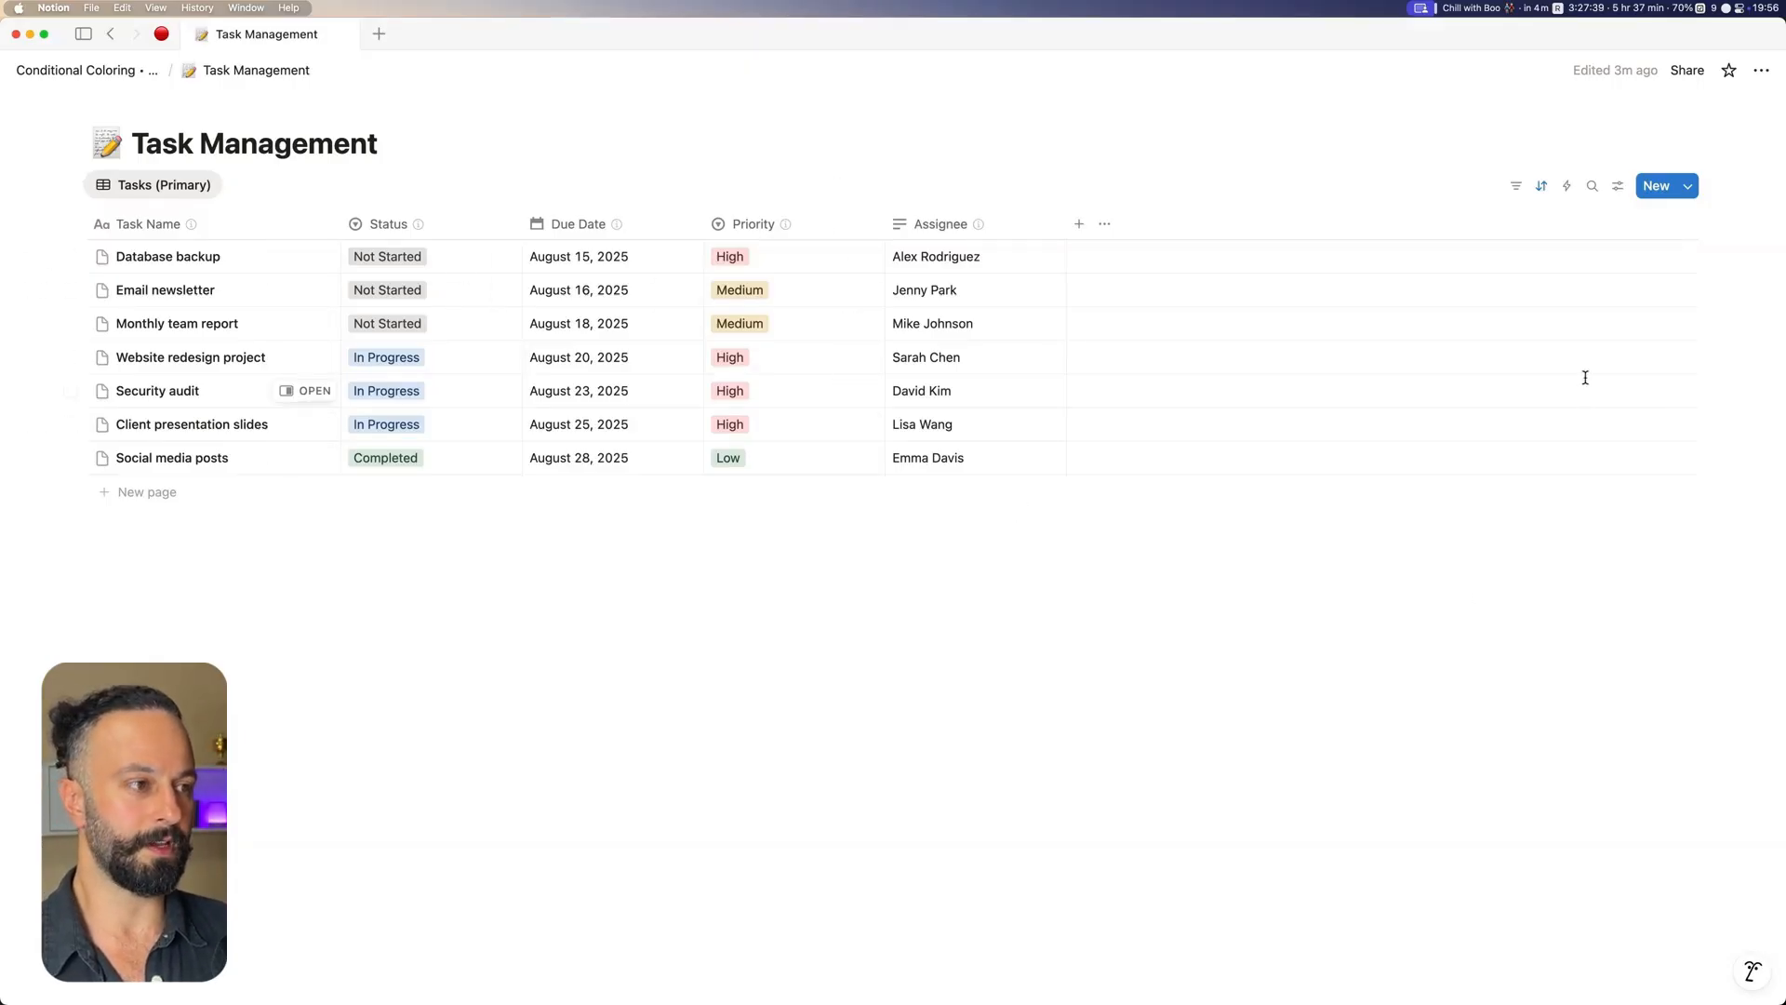
- Add a conditional color rule to the Tasks (Primary) view for tasks whose Due Date is before Today
left_click(1618, 186)
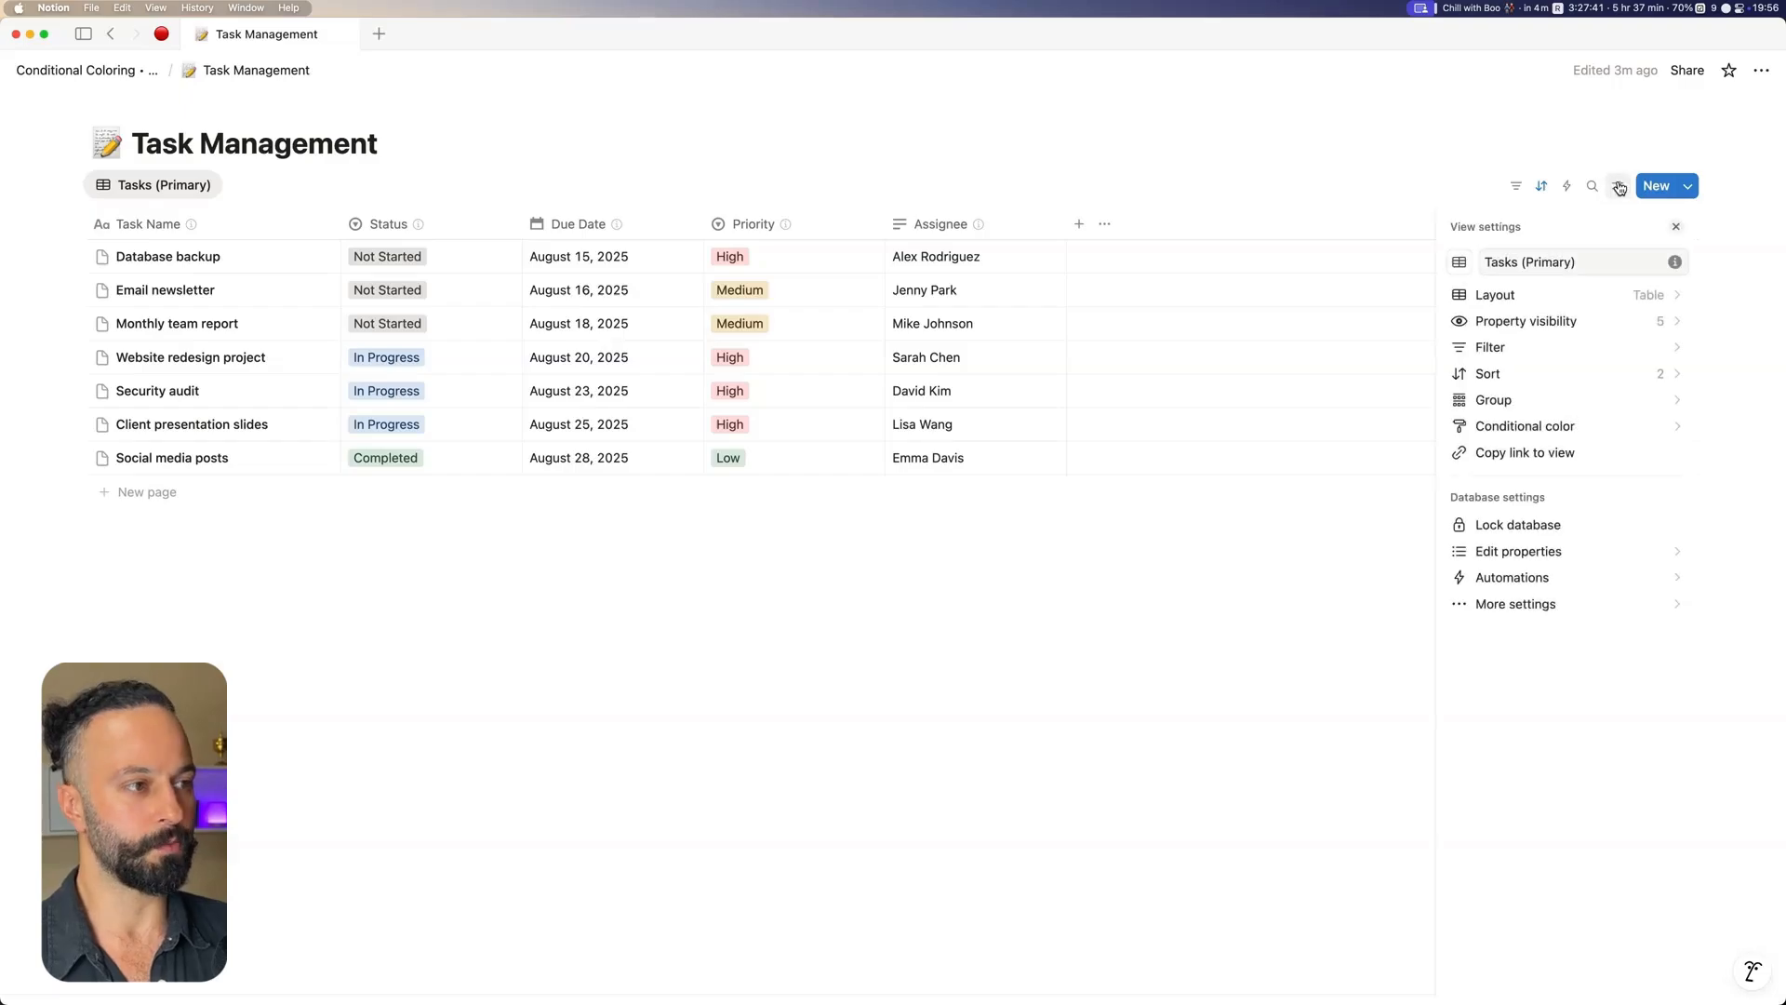
left_click(1642, 433)
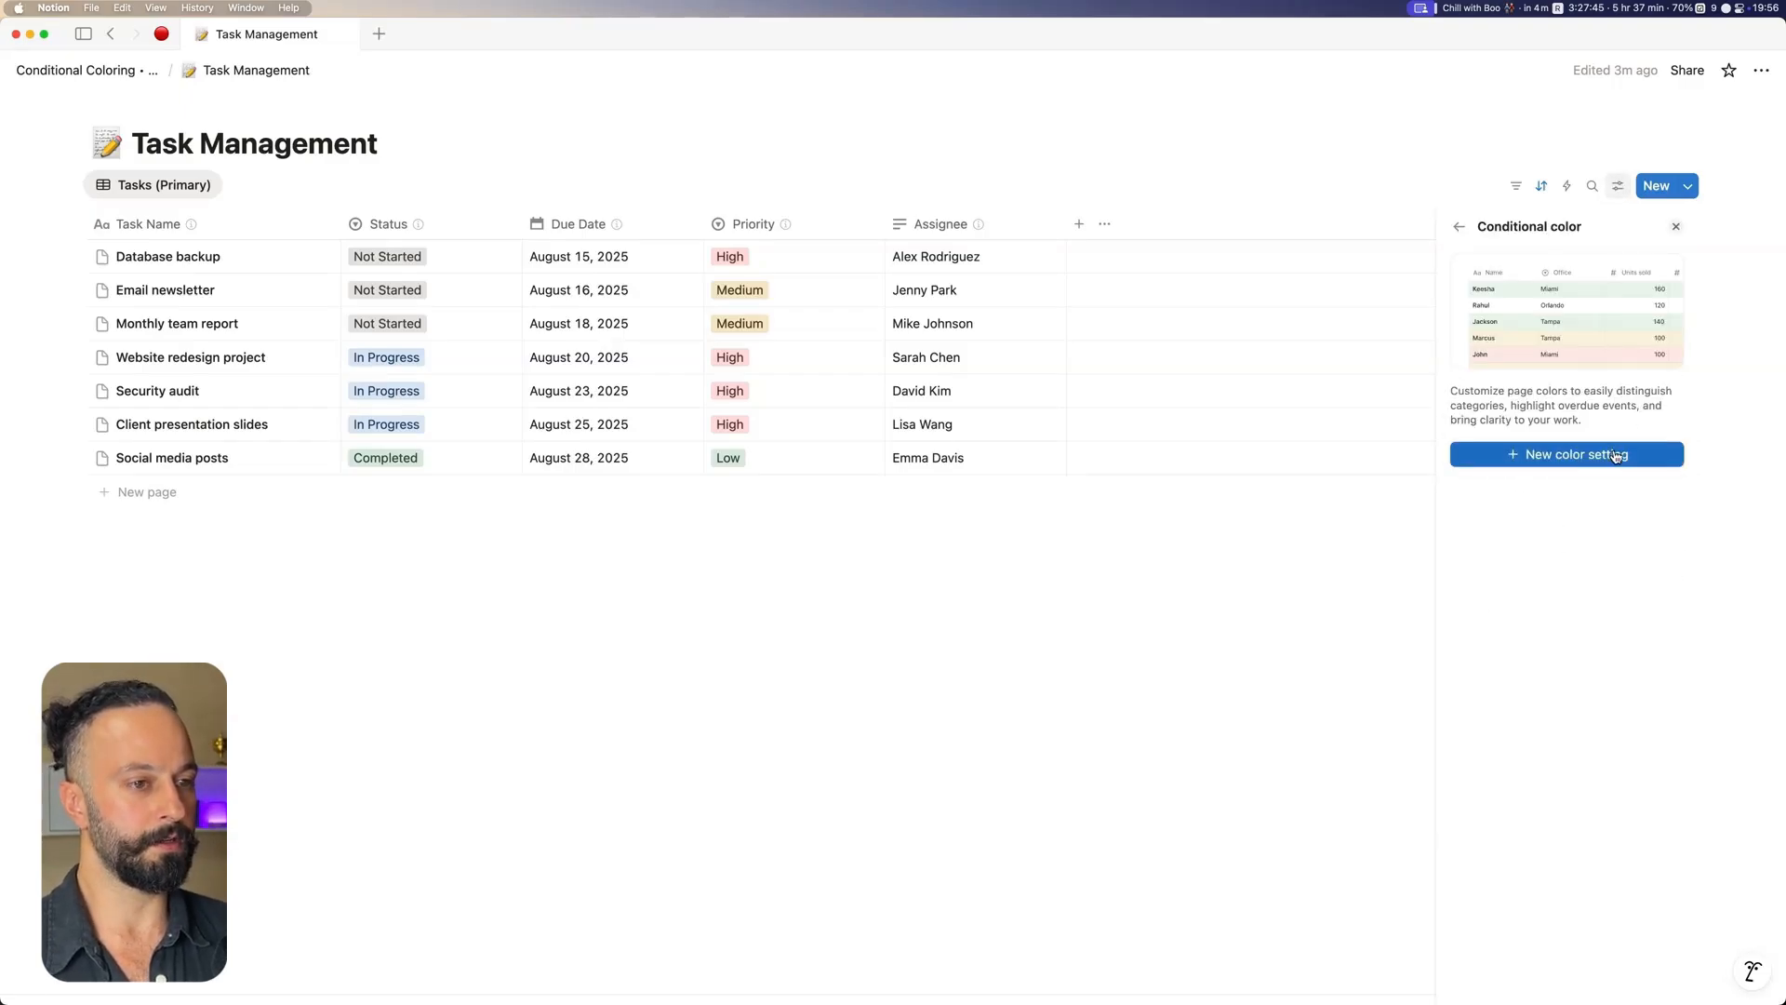
left_click(1616, 453)
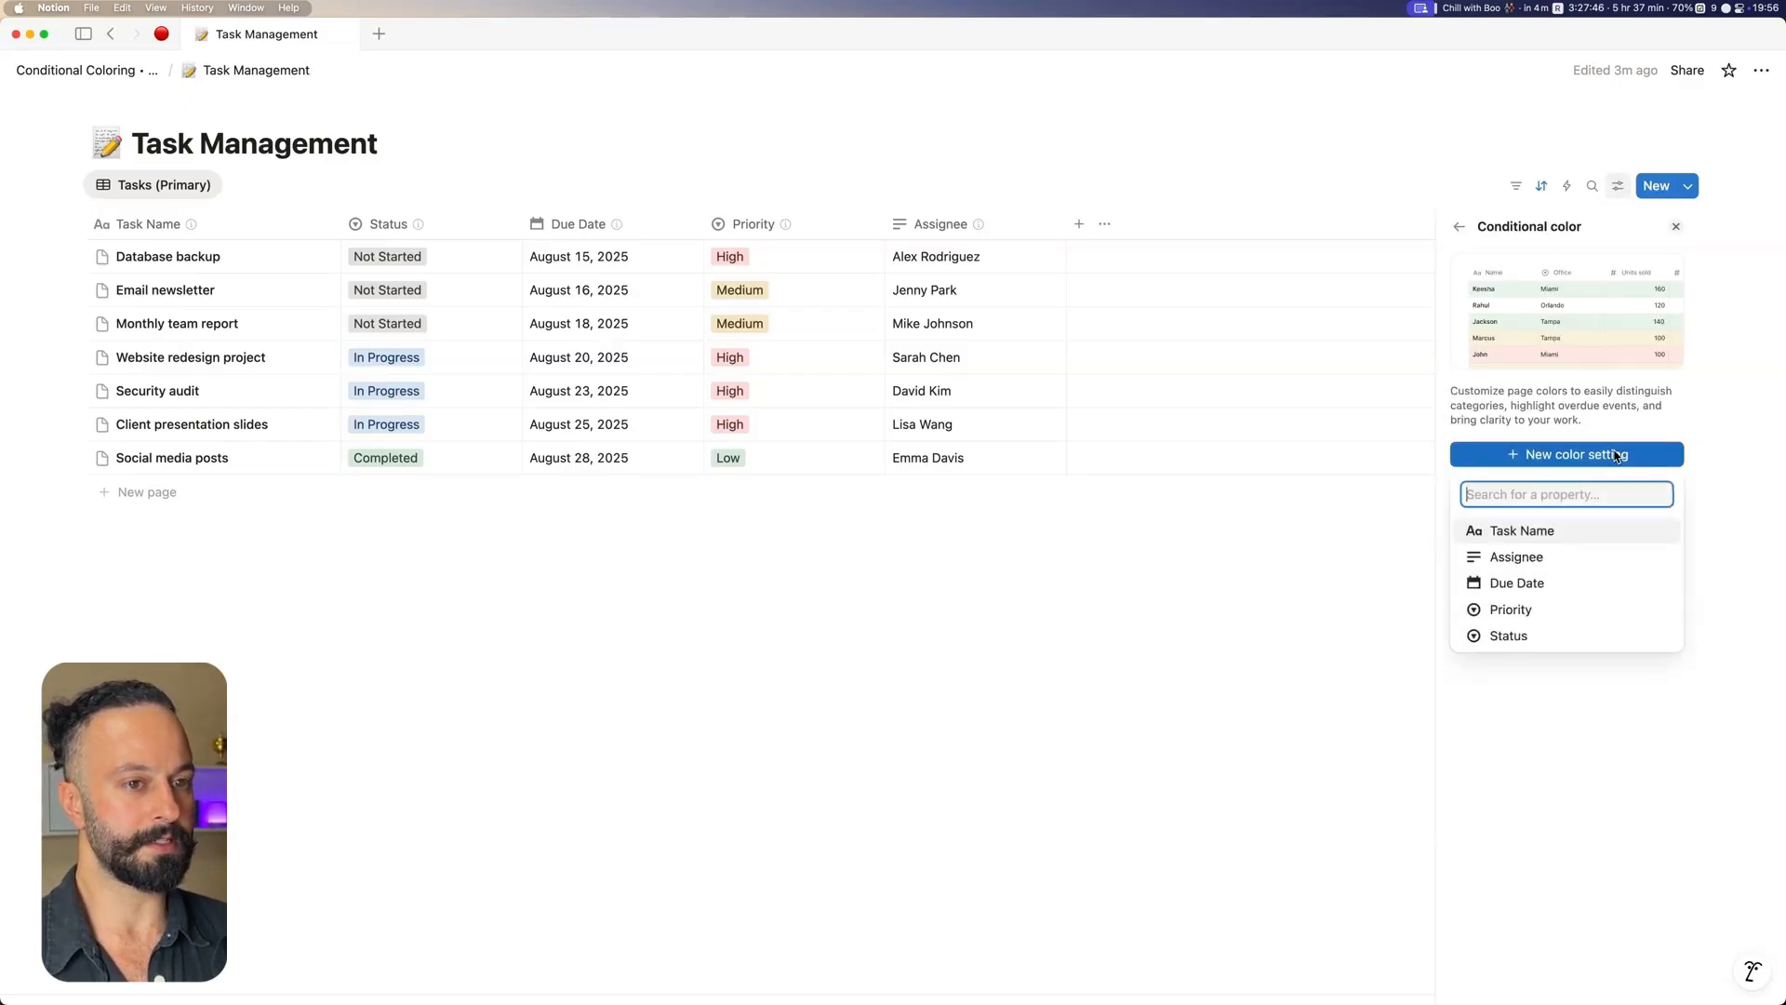
left_click(1562, 583)
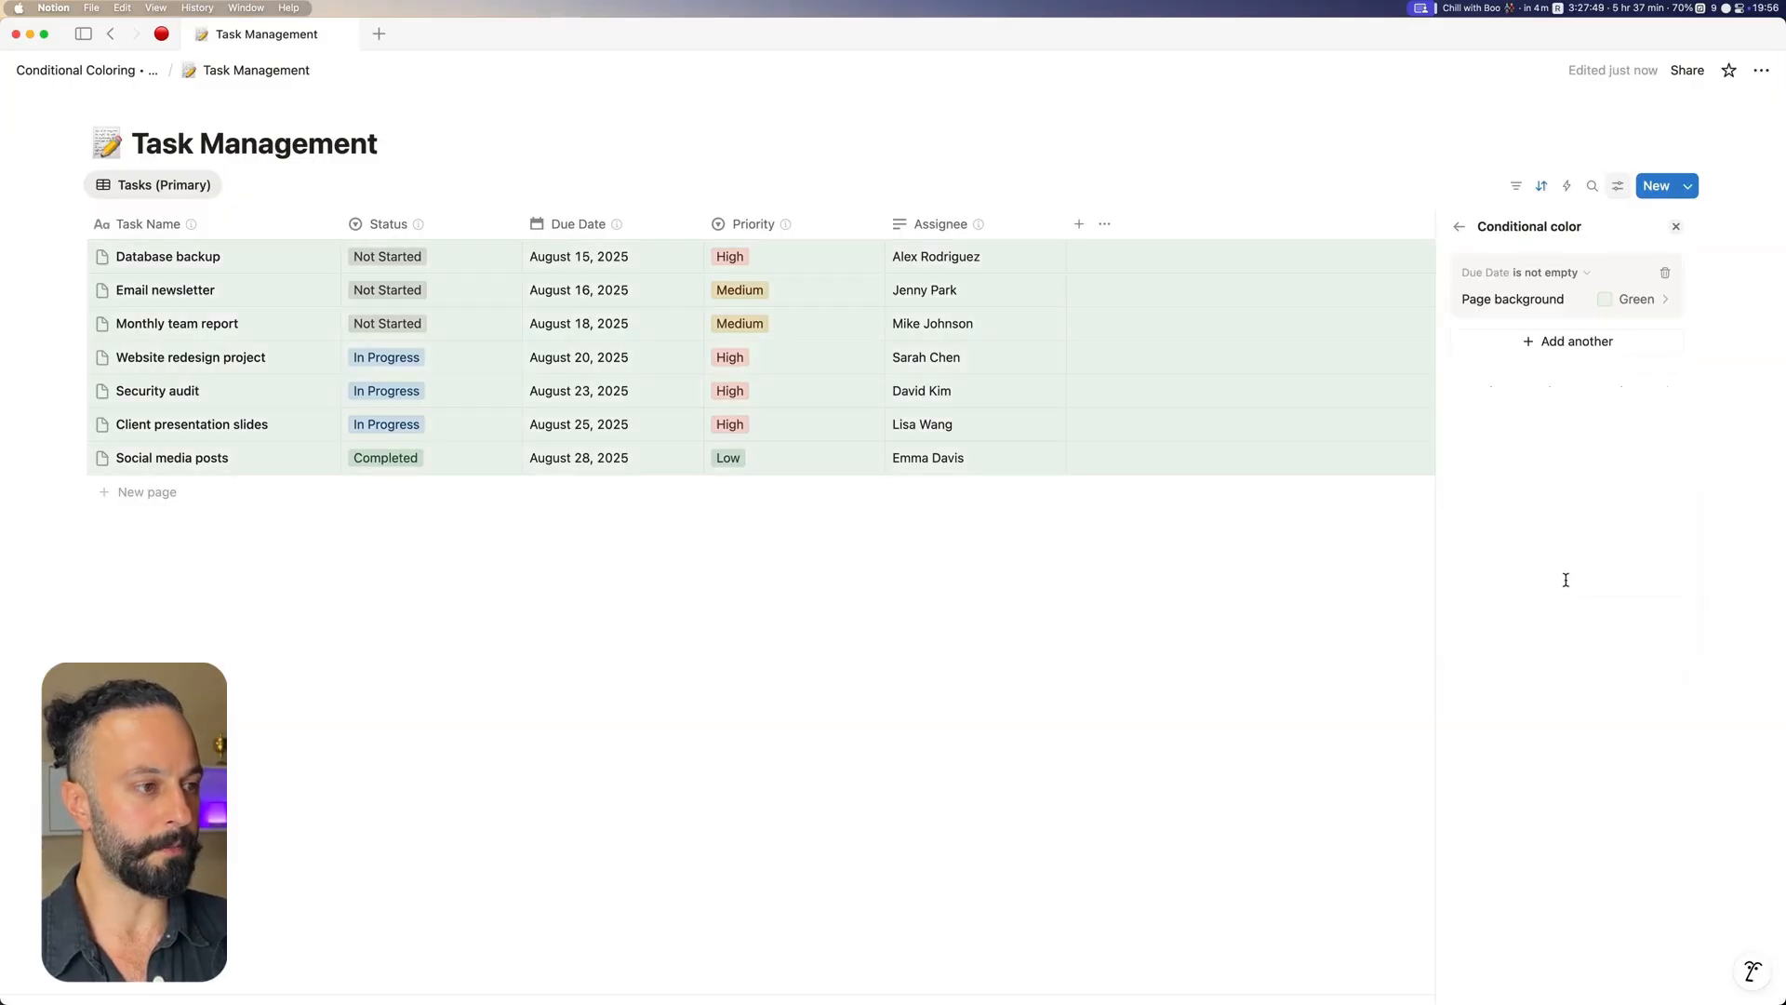
left_click(1565, 275)
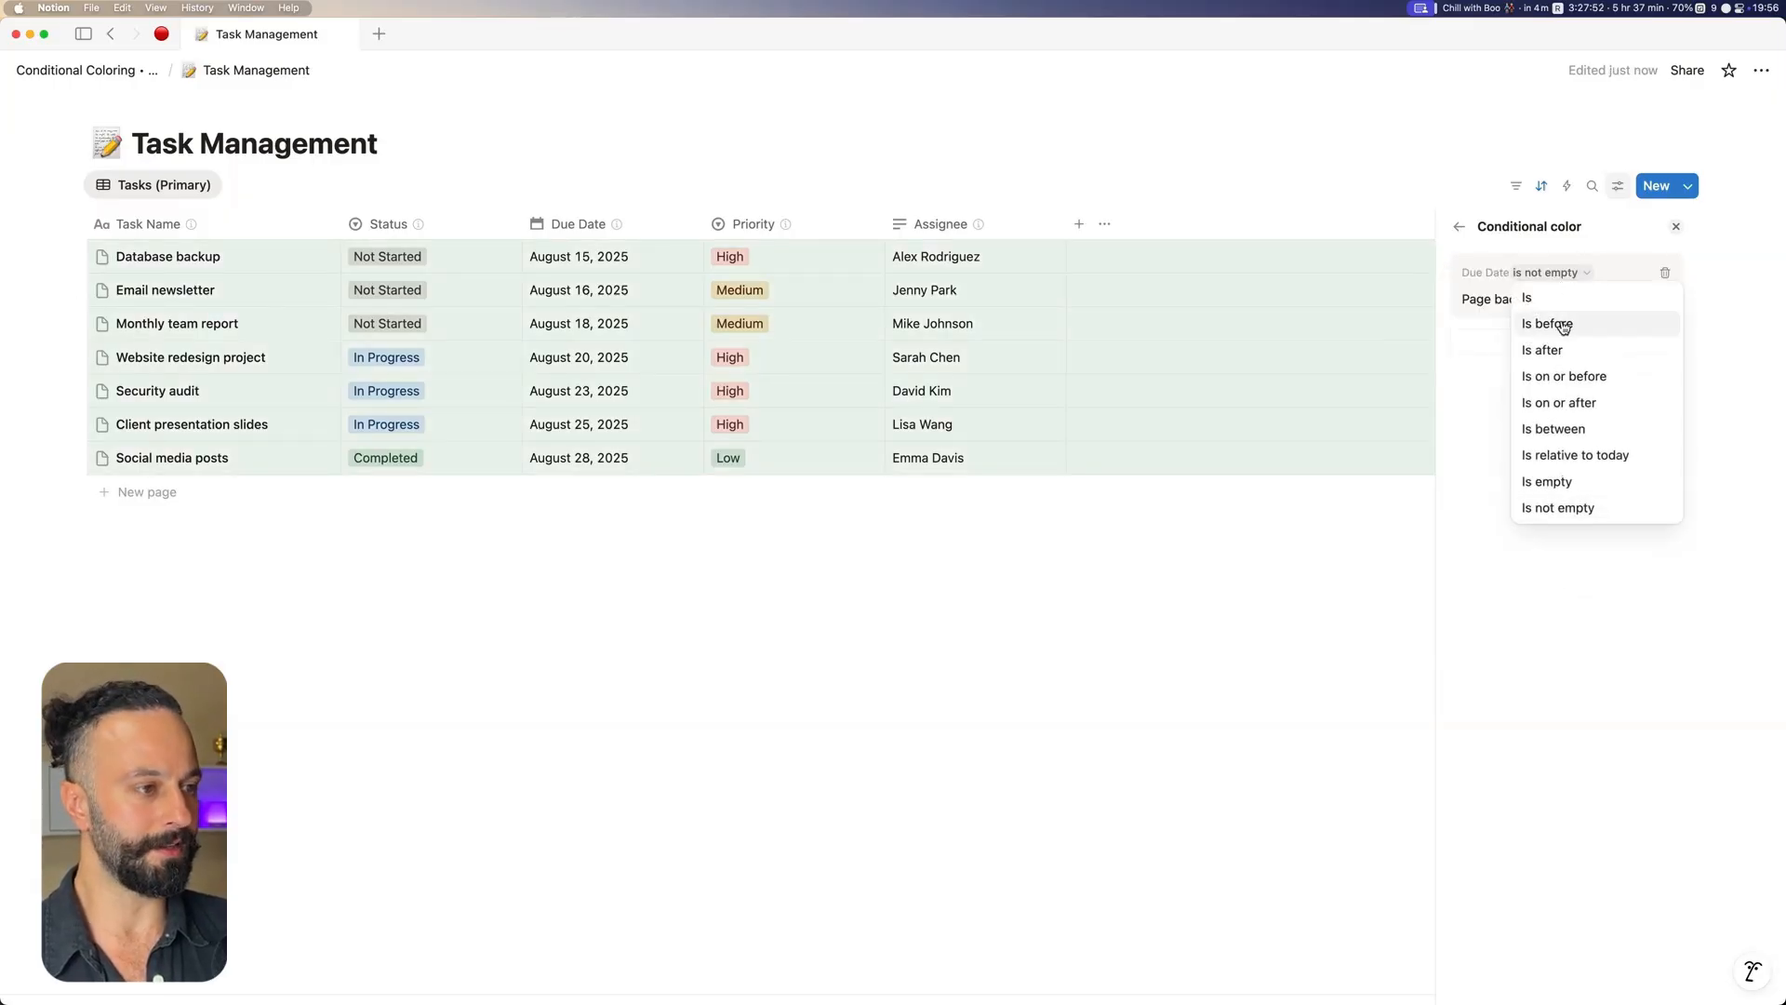
left_click(1555, 324)
left_click(1601, 300)
left_click(1544, 379)
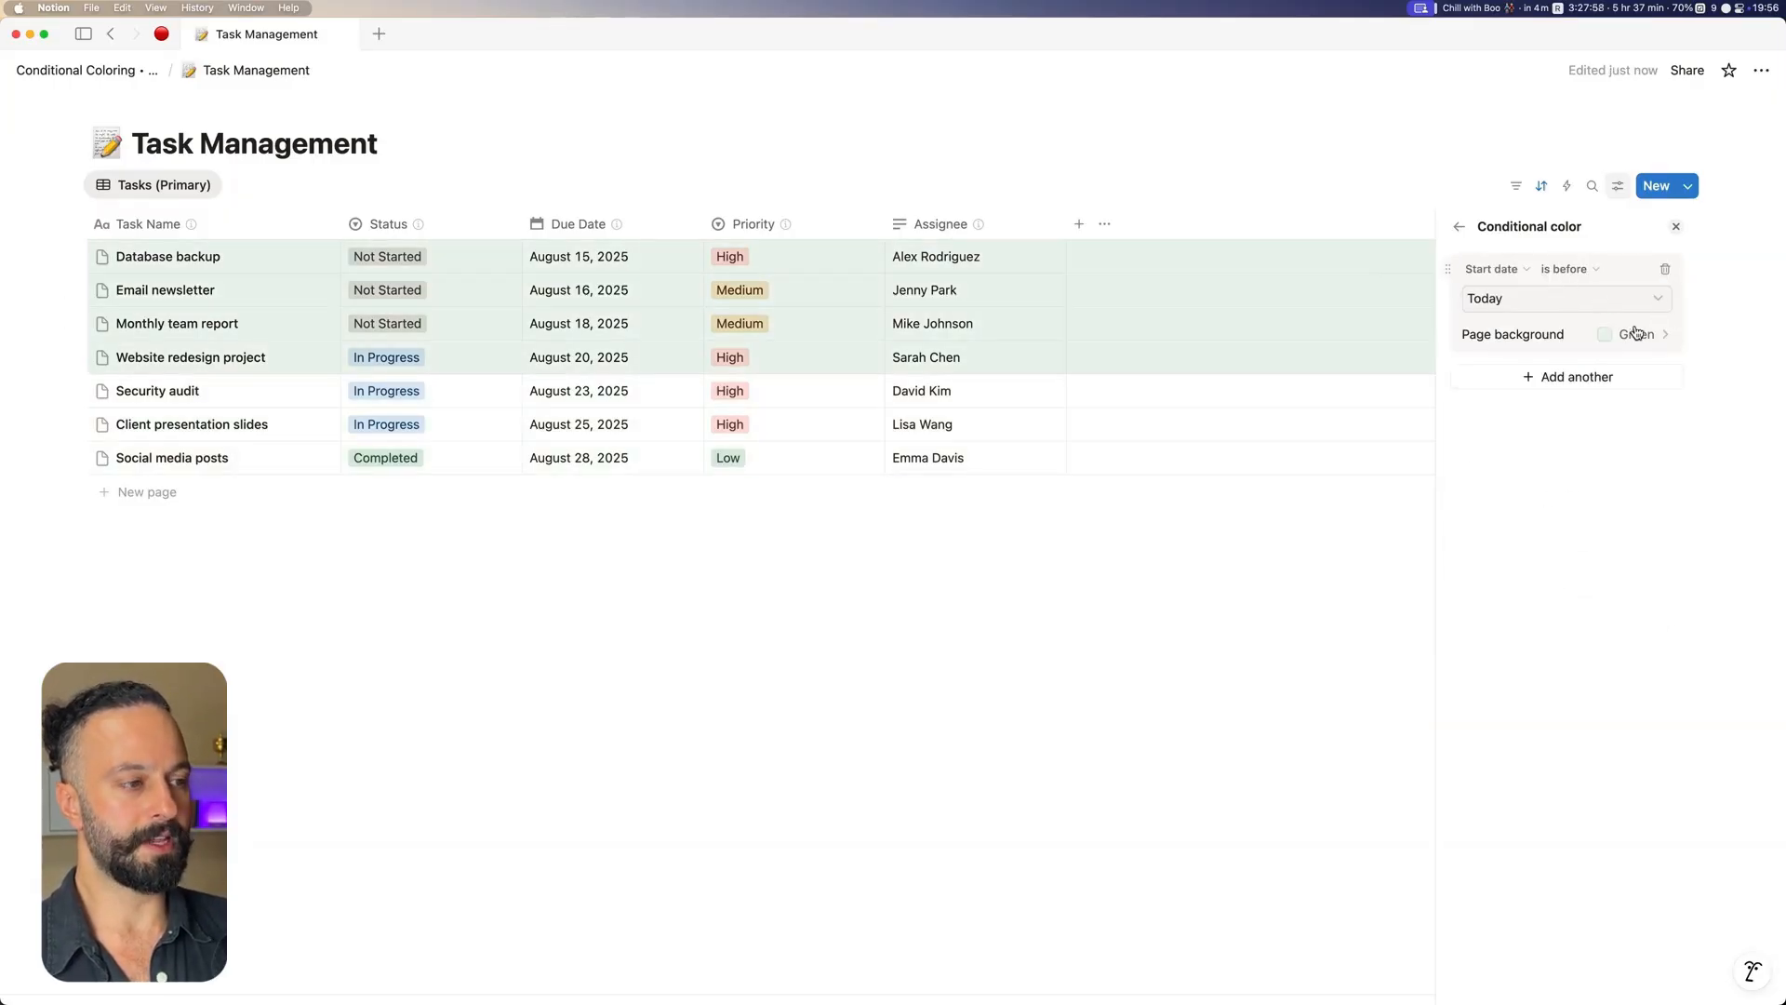
- Set the Due Date rule's page background color to Red and close the view settings
left_click(1637, 336)
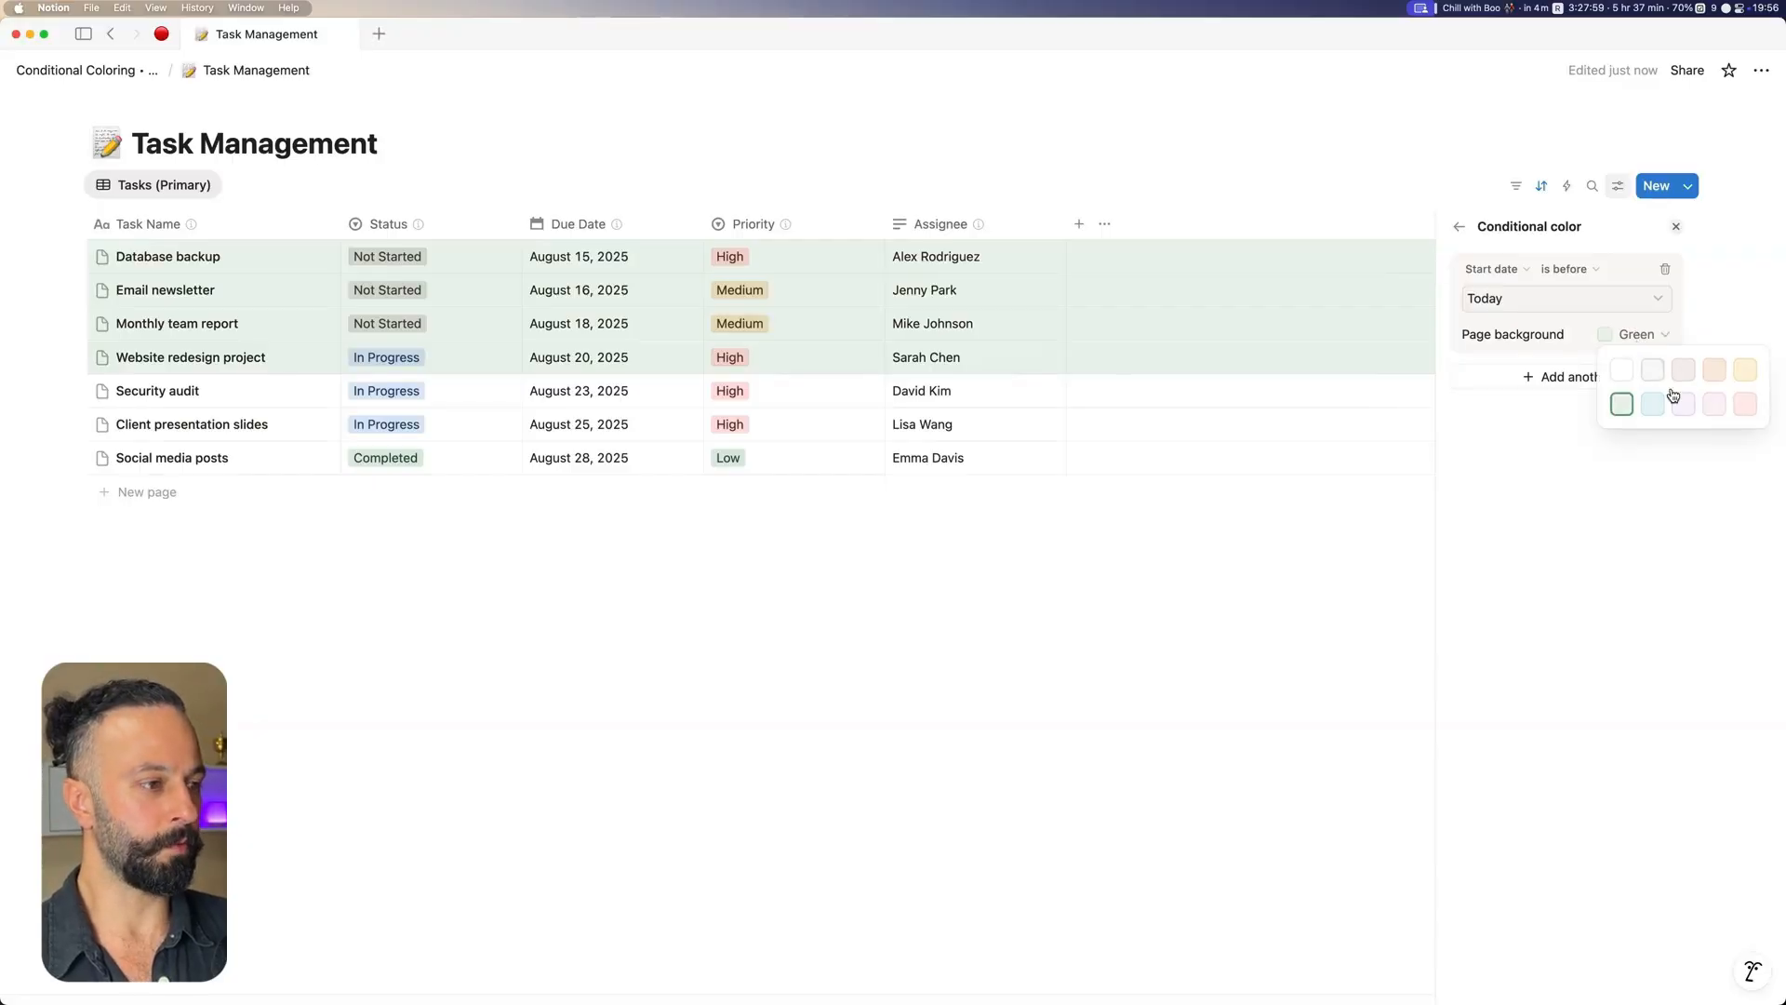
left_click(1742, 408)
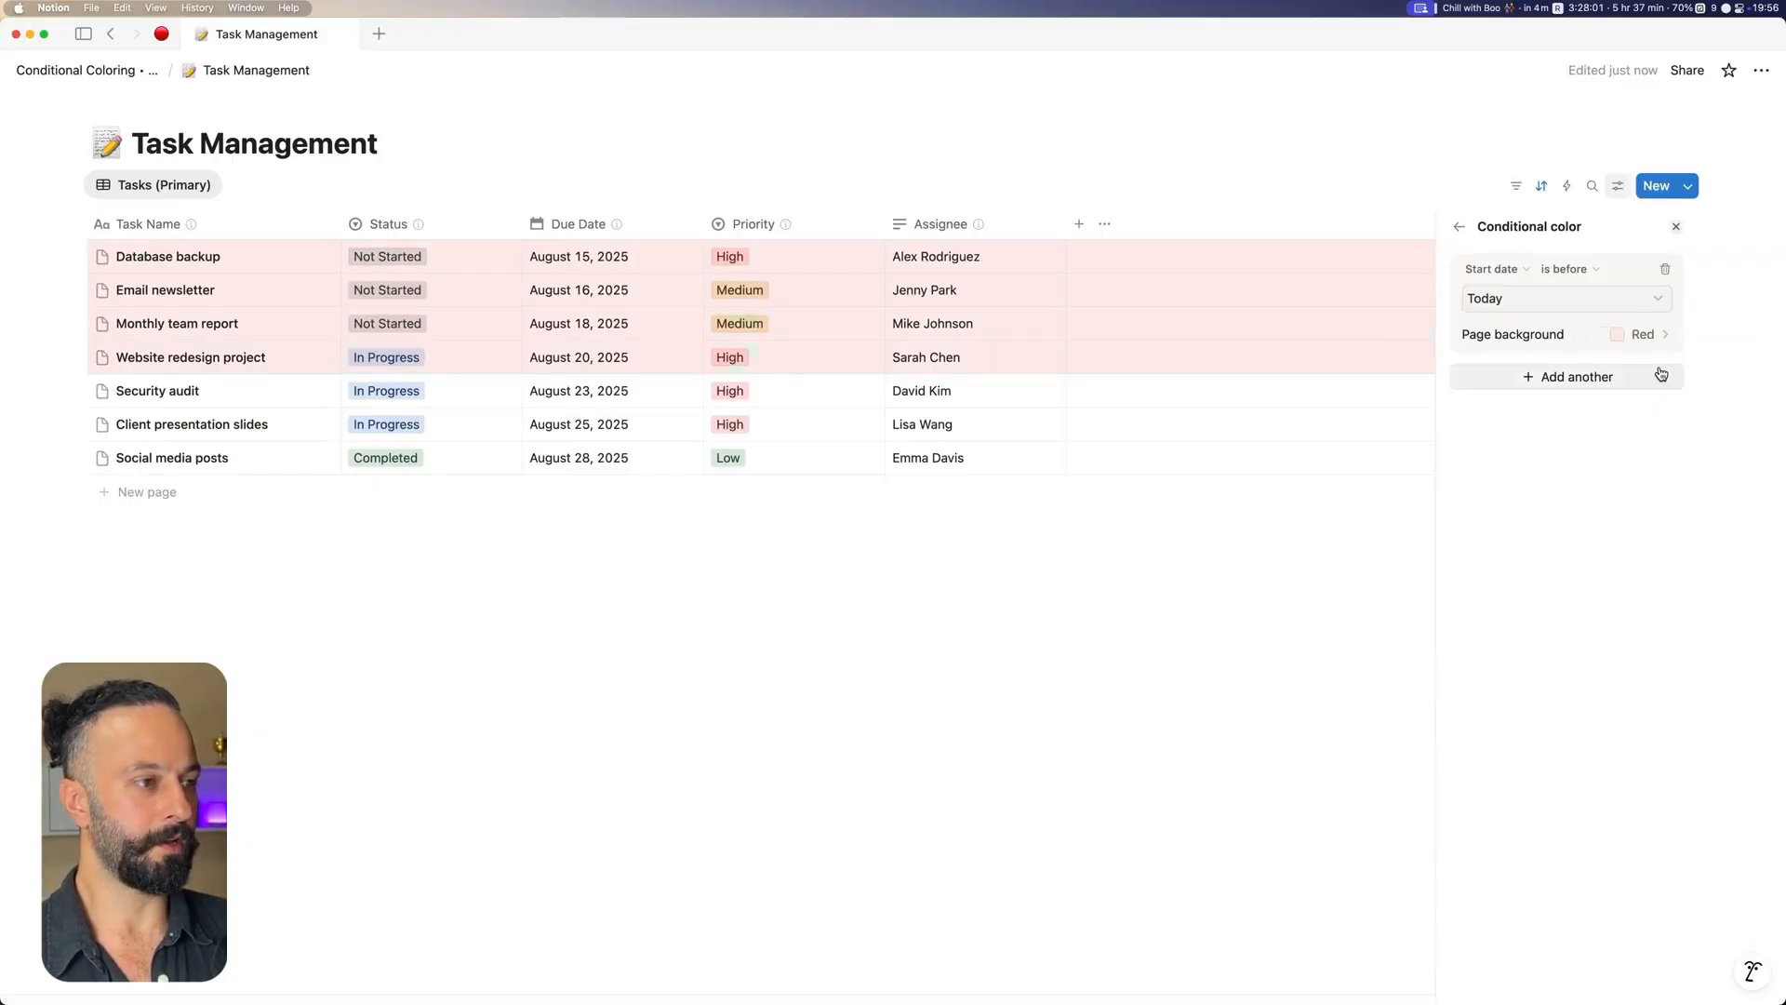
left_click(1676, 229)
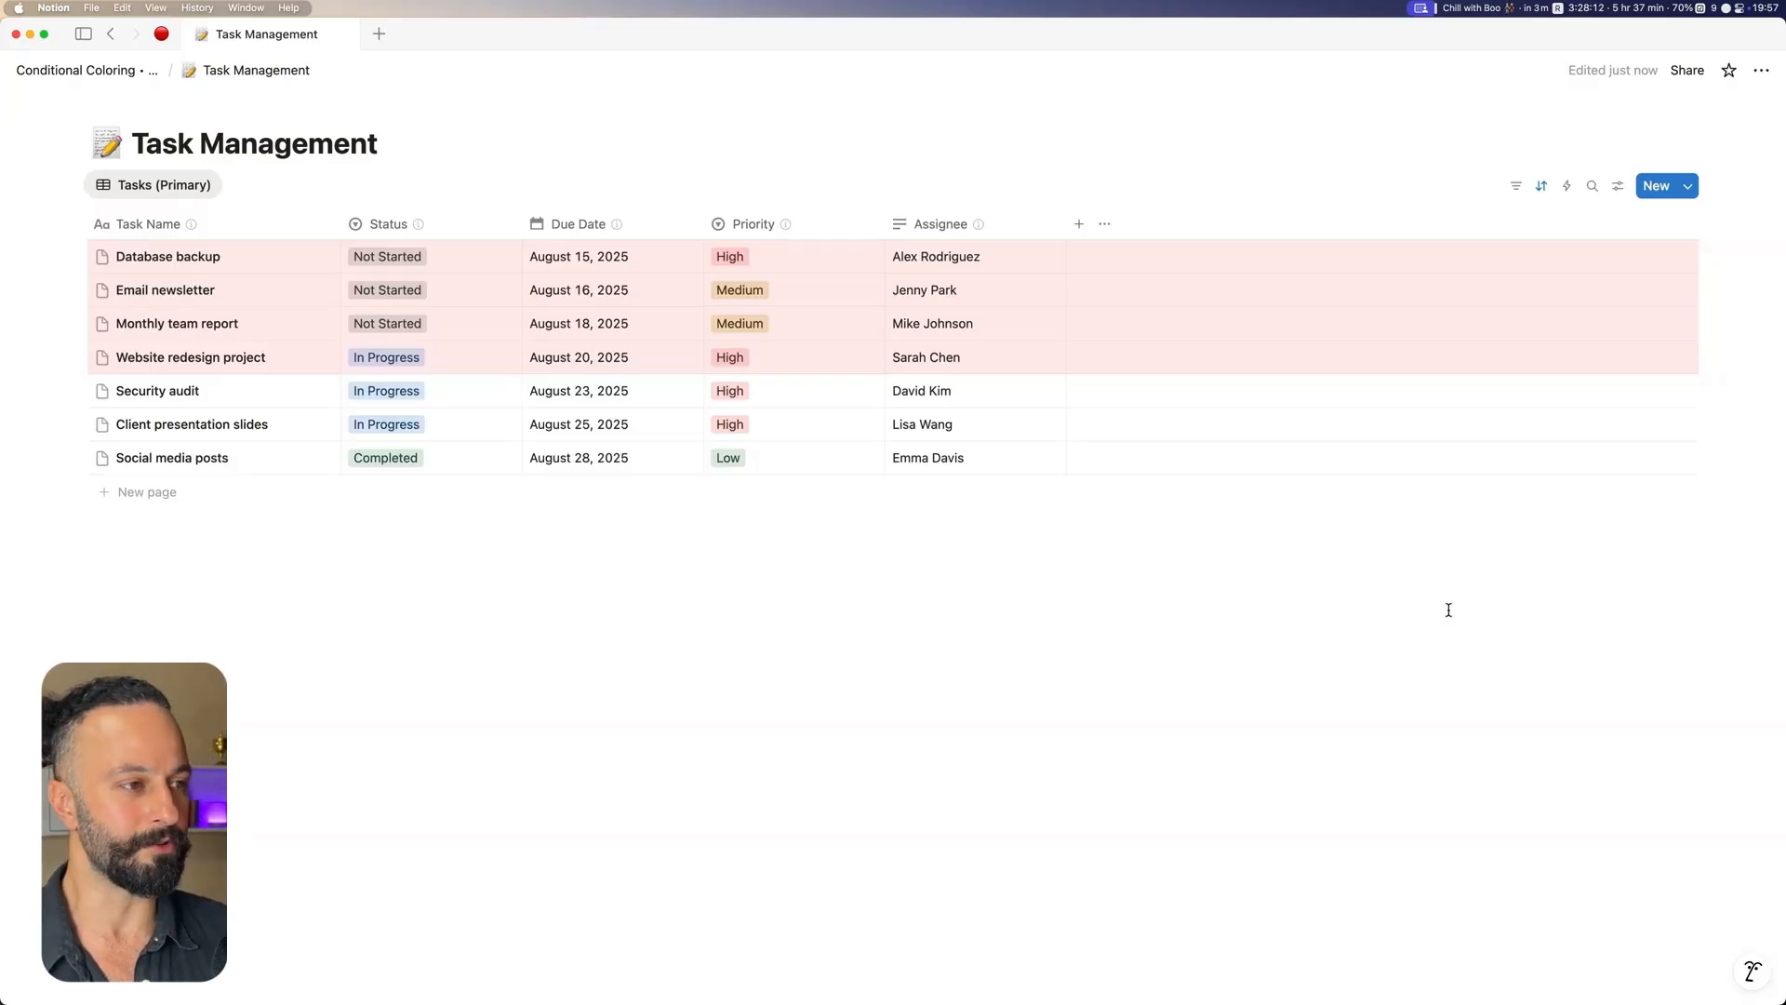
- Add a second conditional color rule to the task table for Priority is High, keeping the background on Match option
left_click(1616, 187)
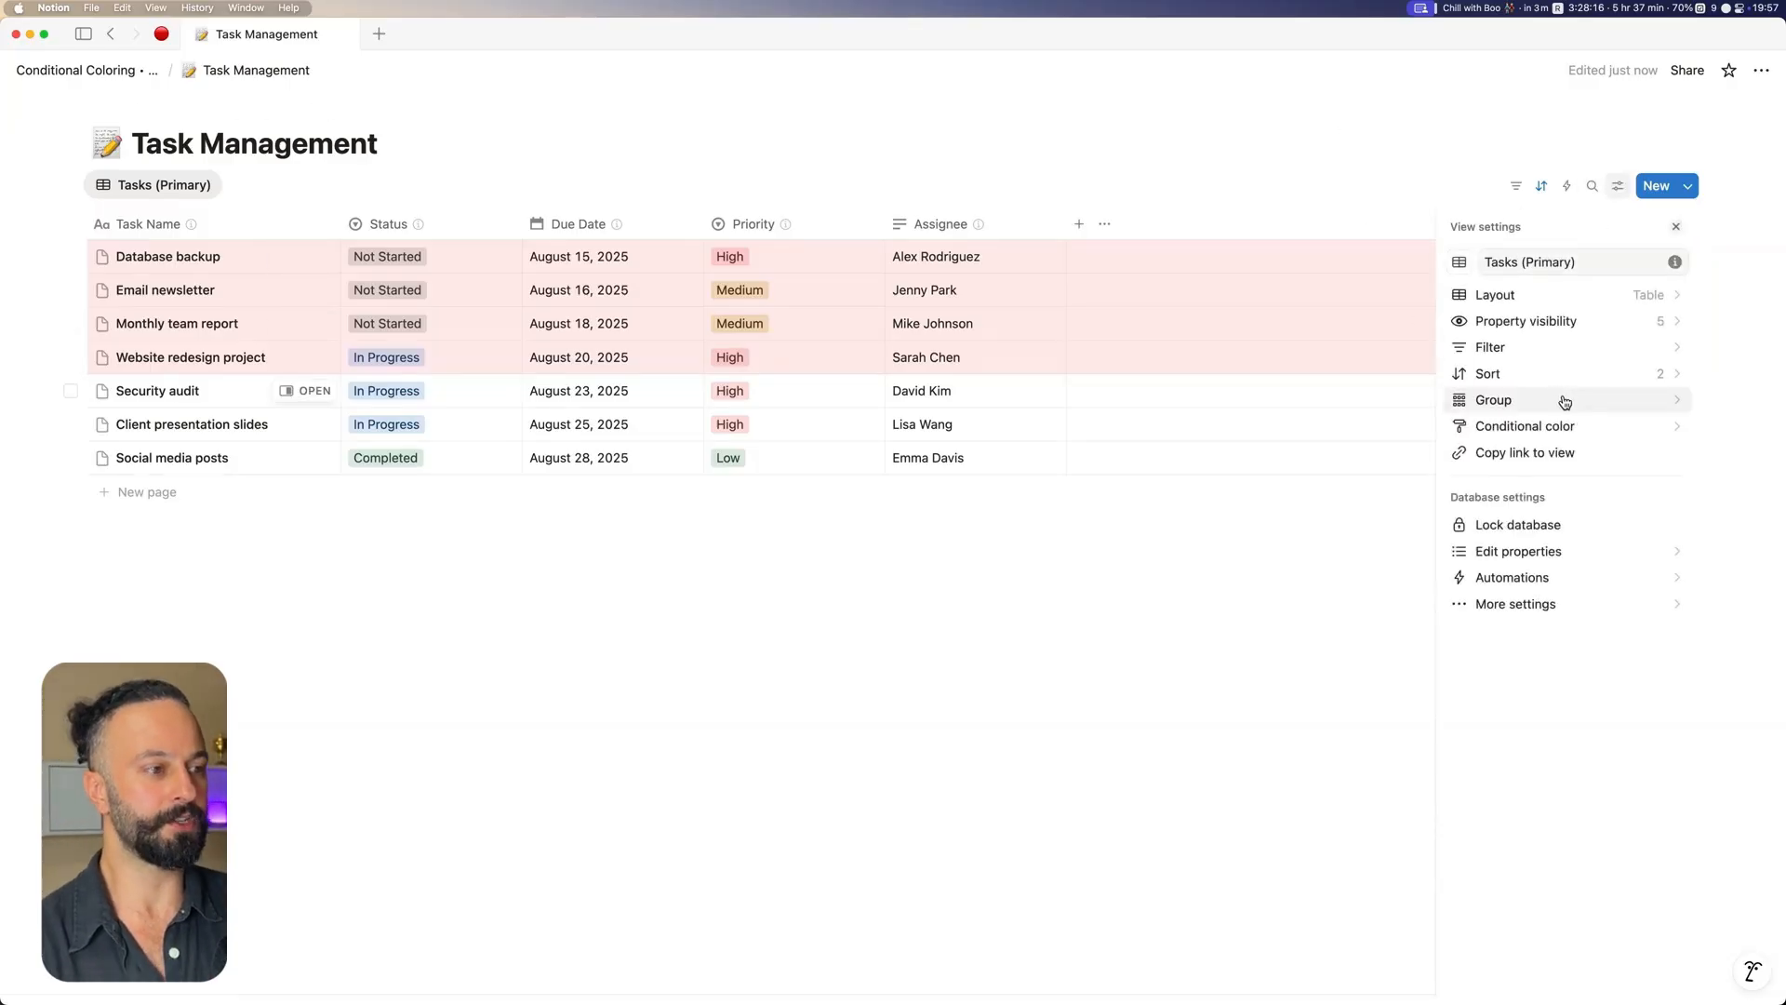
left_click(1590, 431)
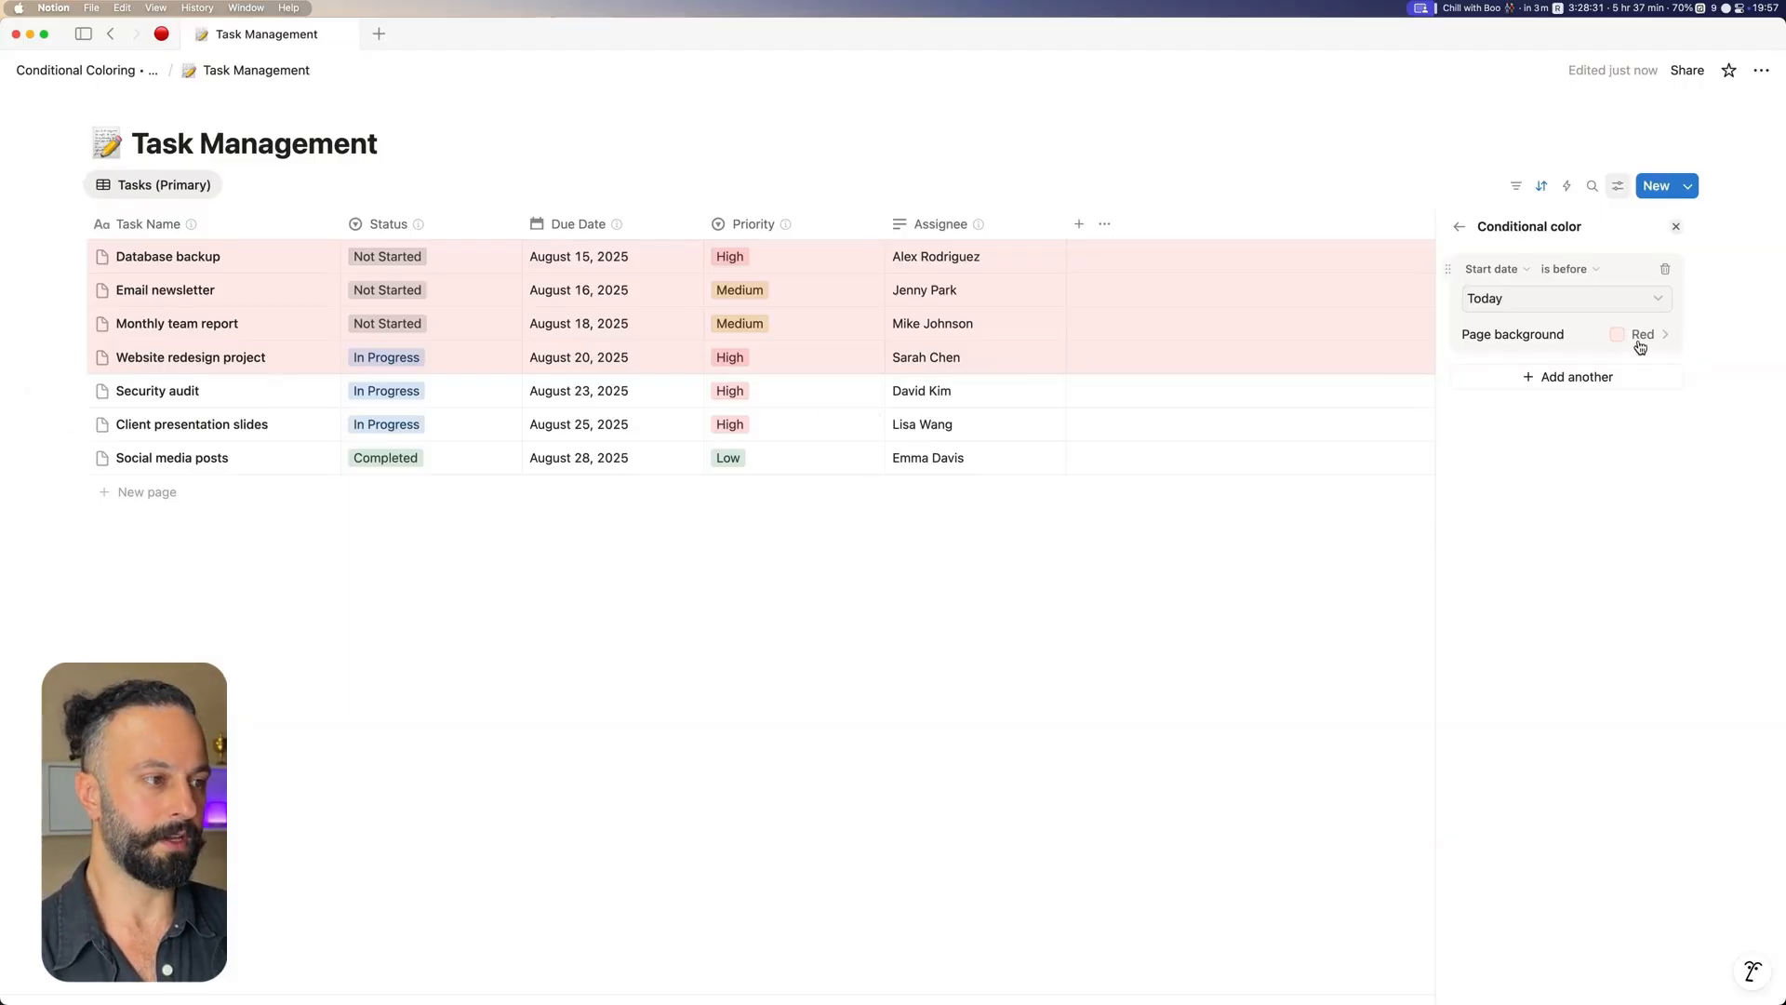
left_click(1592, 379)
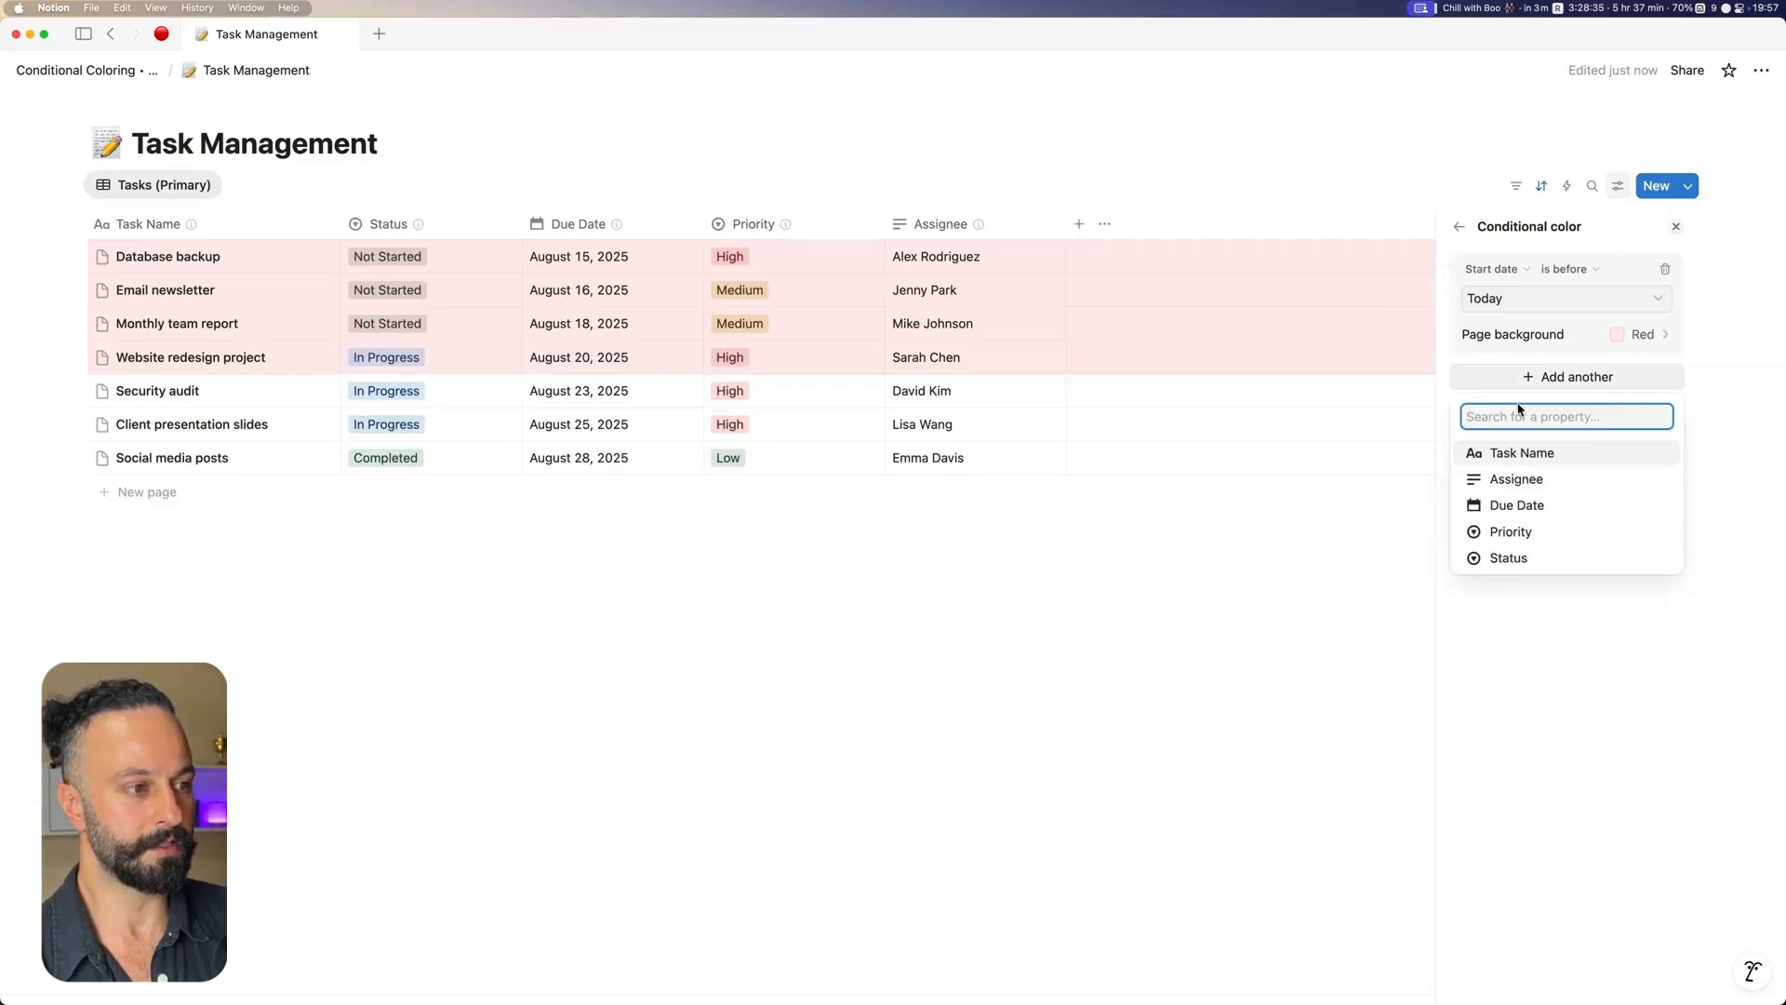
left_click(1533, 531)
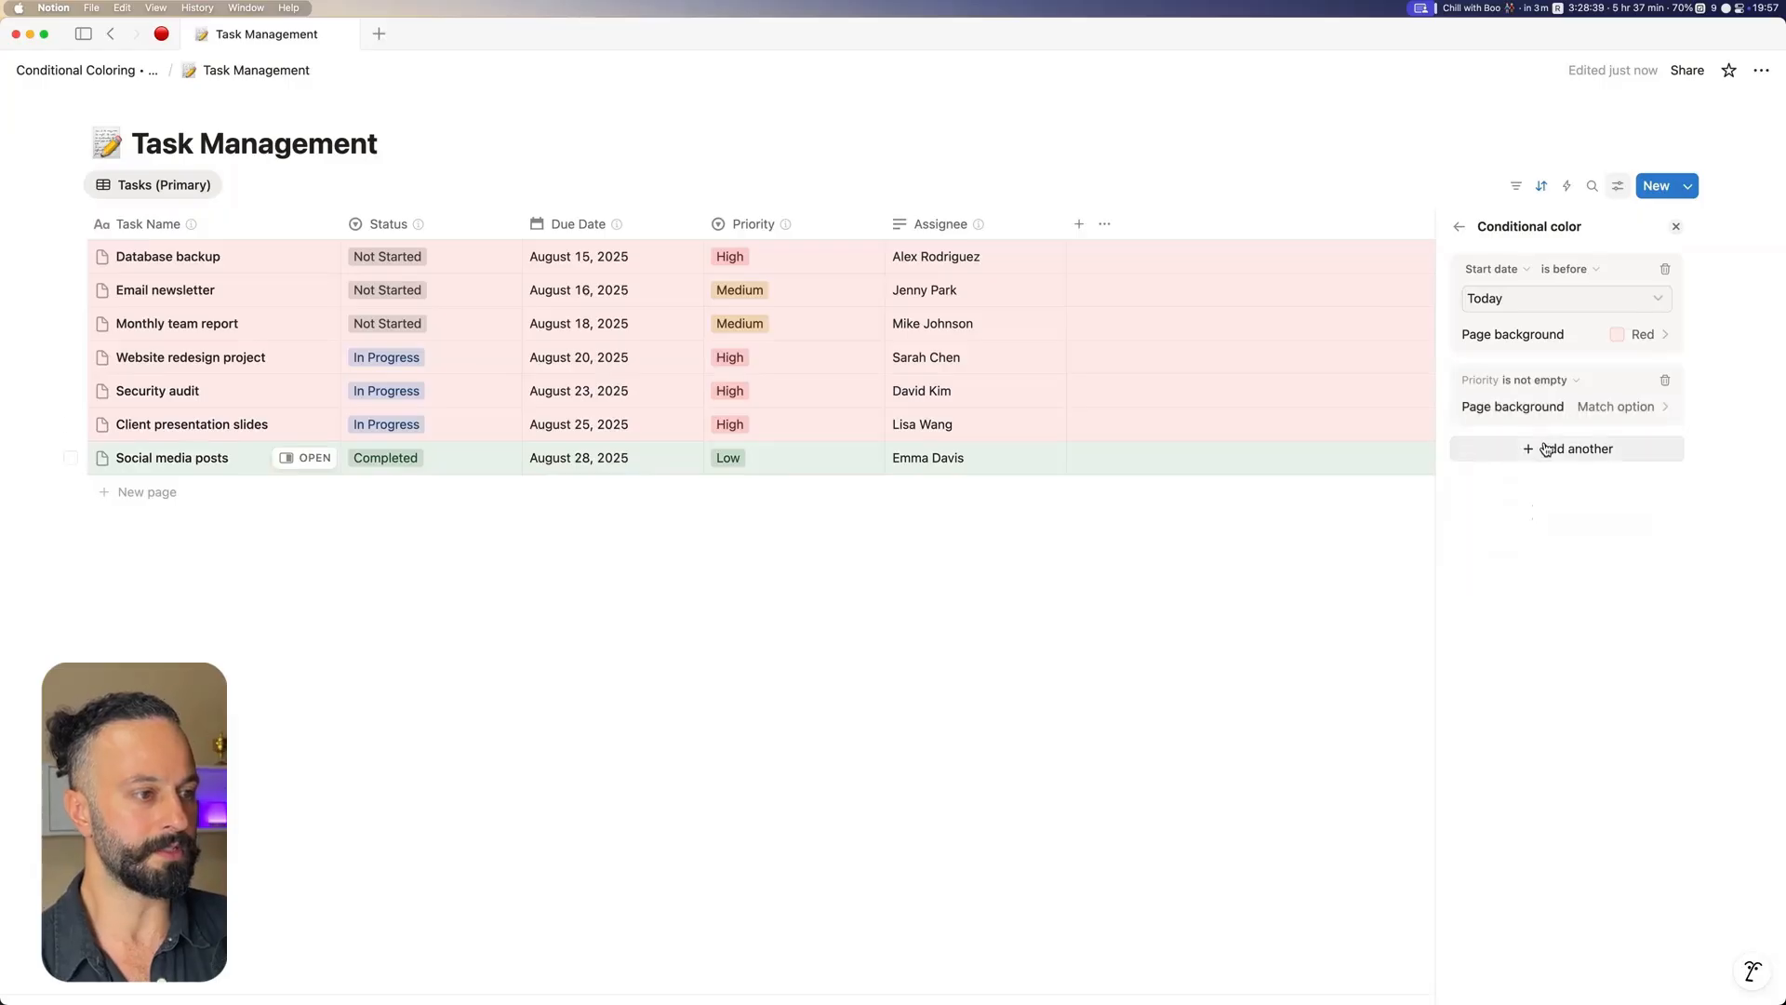
left_click(1563, 380)
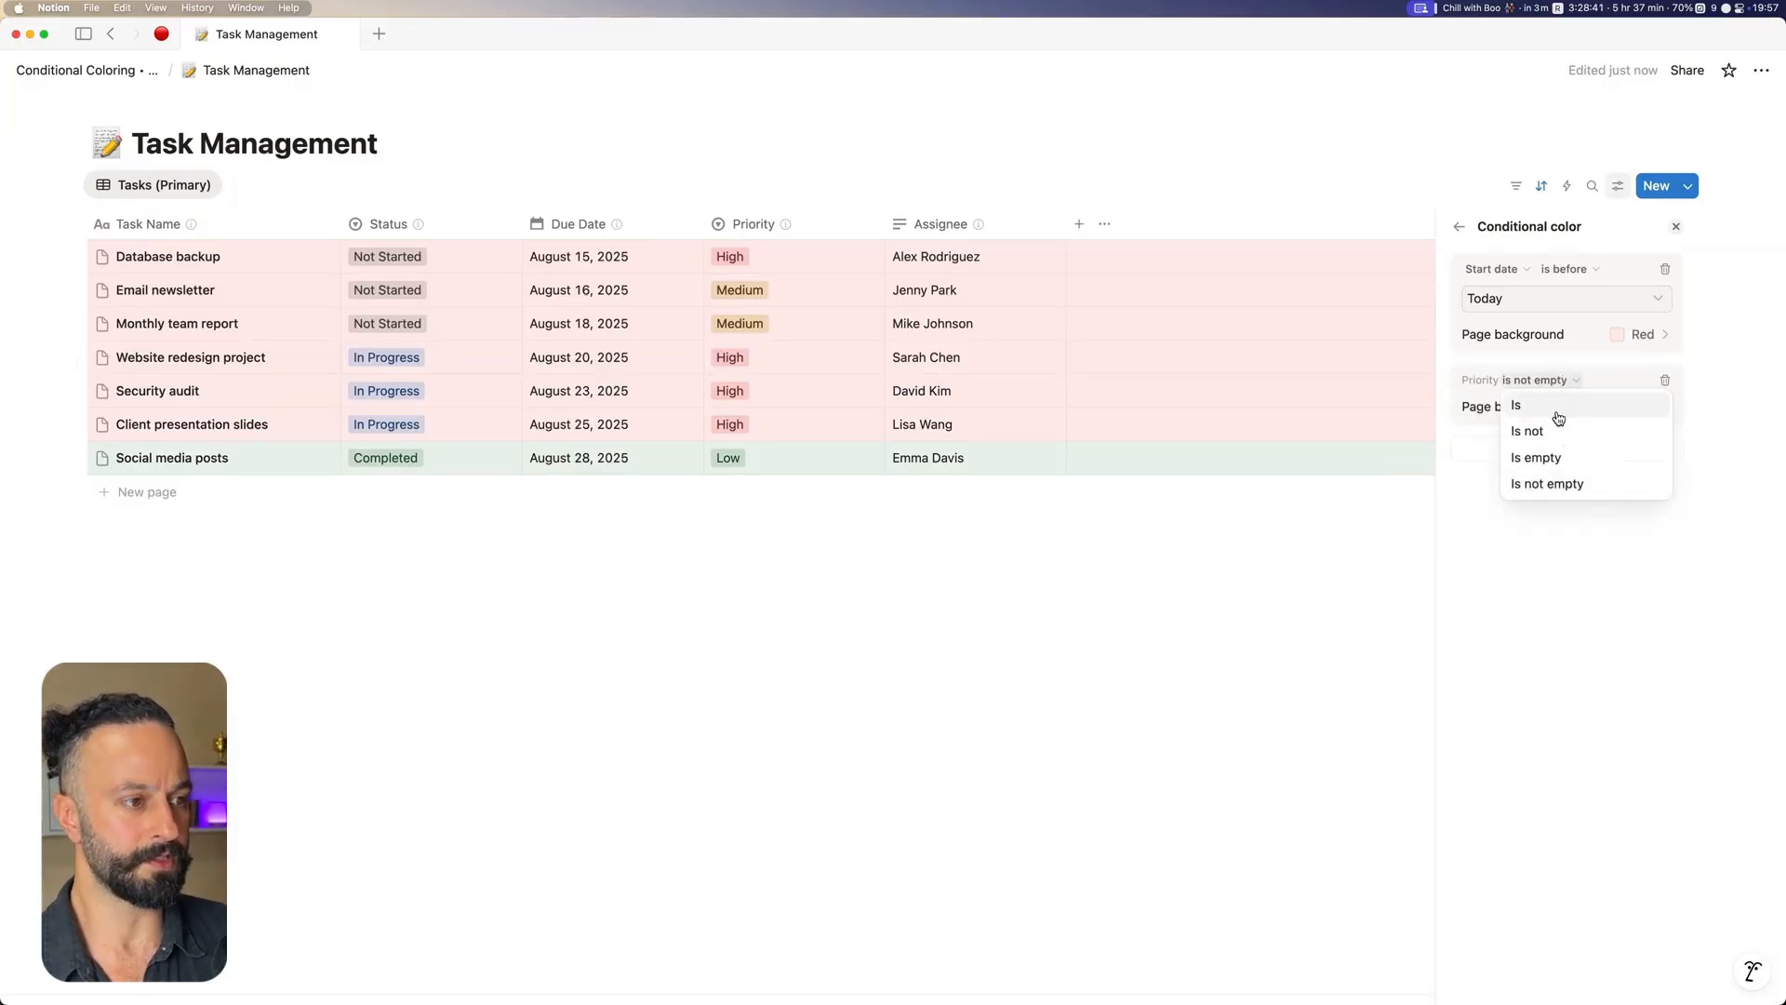
left_click(1558, 406)
left_click(1546, 411)
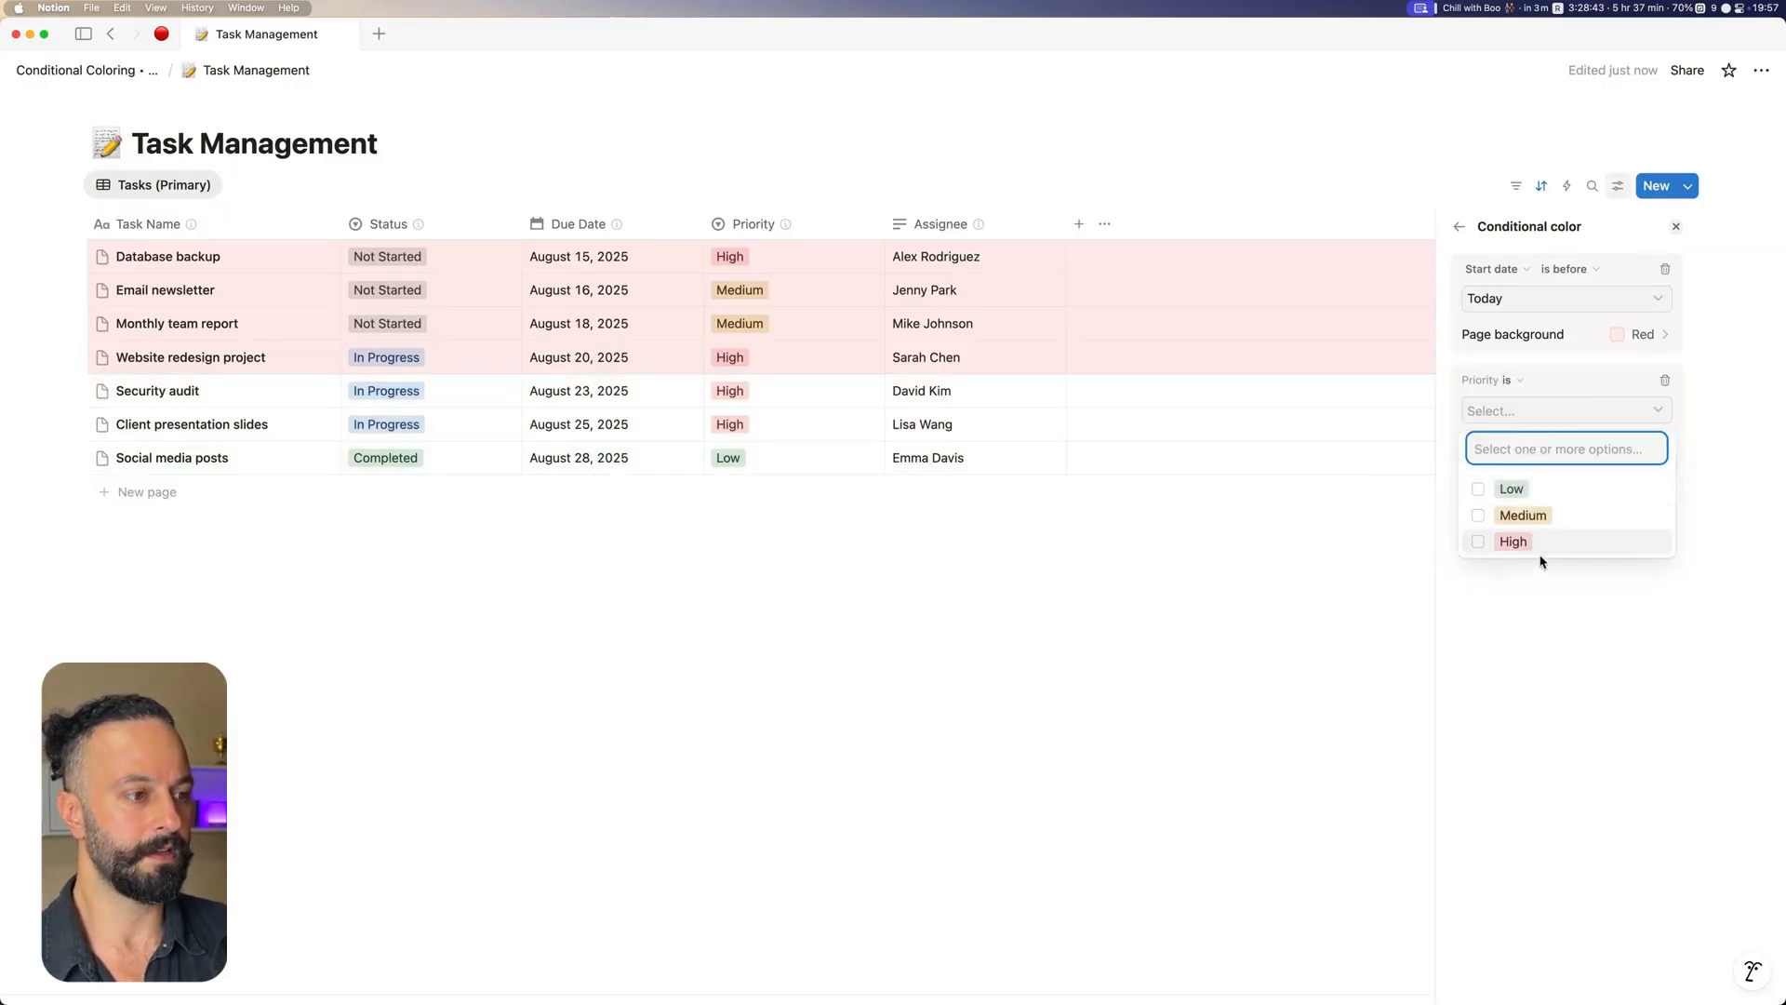
left_click(1513, 541)
left_click(1551, 703)
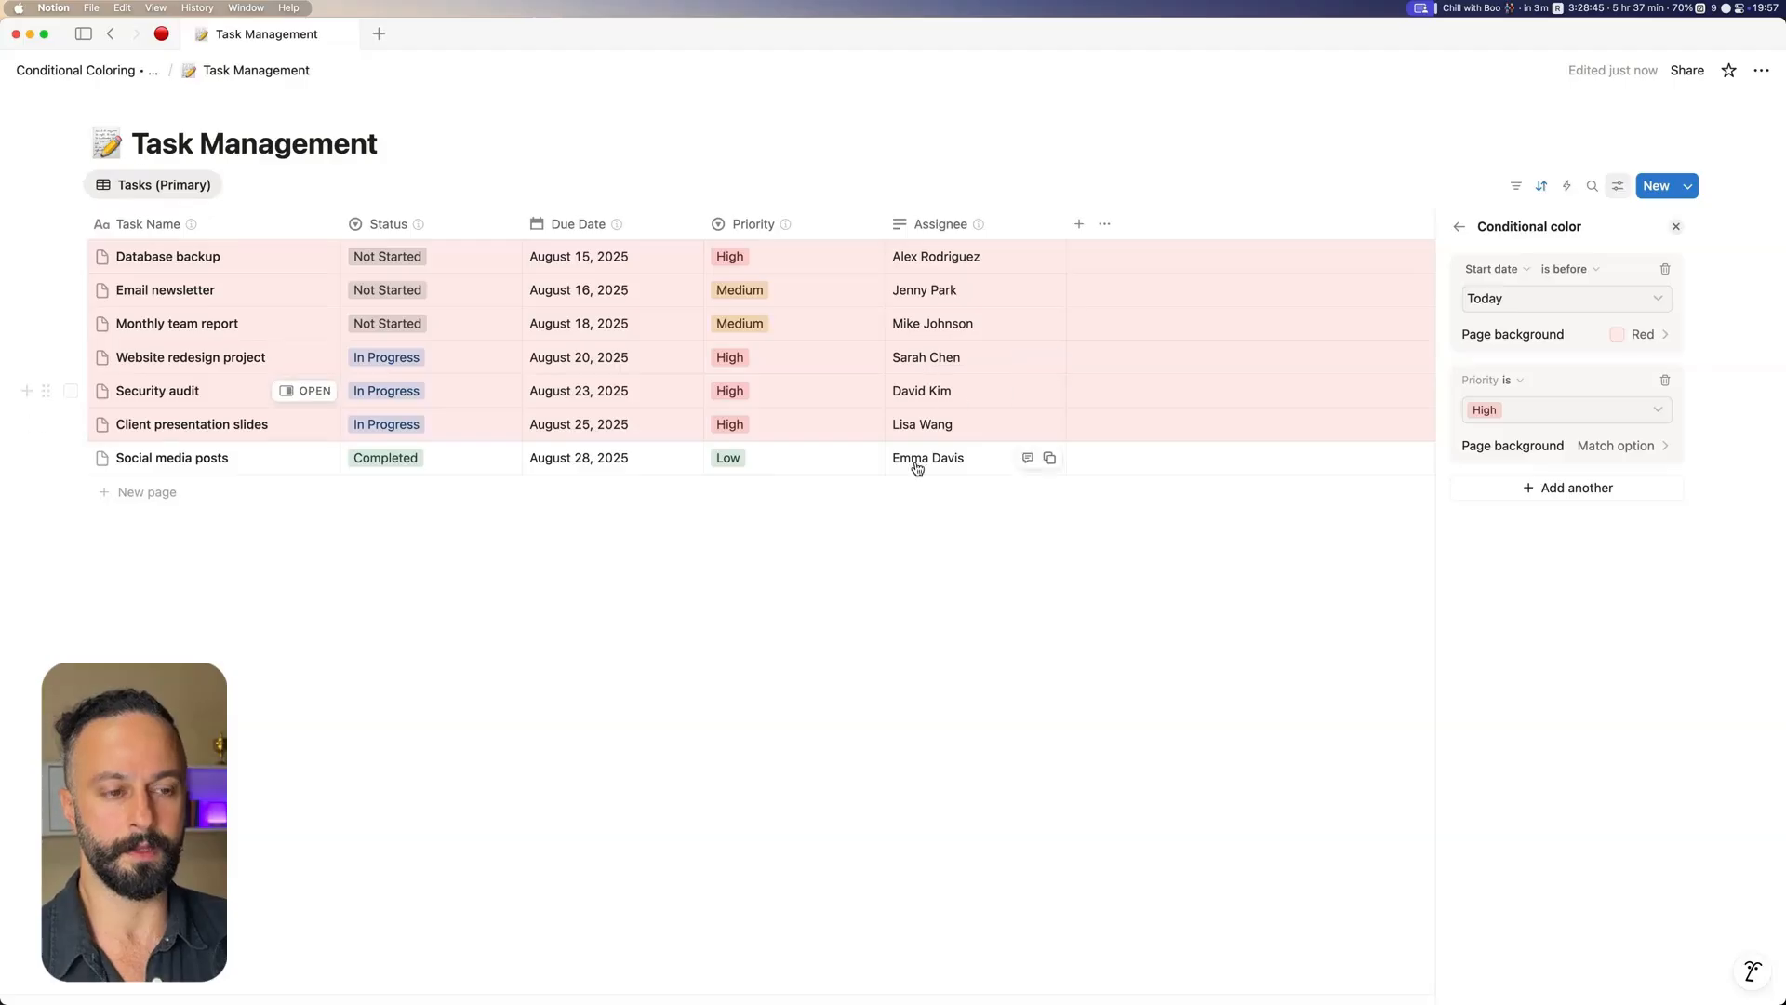
left_click(1675, 226)
- Return to the Conditional Coloring • 5 Examples page and open the Project Status Board database
left_click(107, 72)
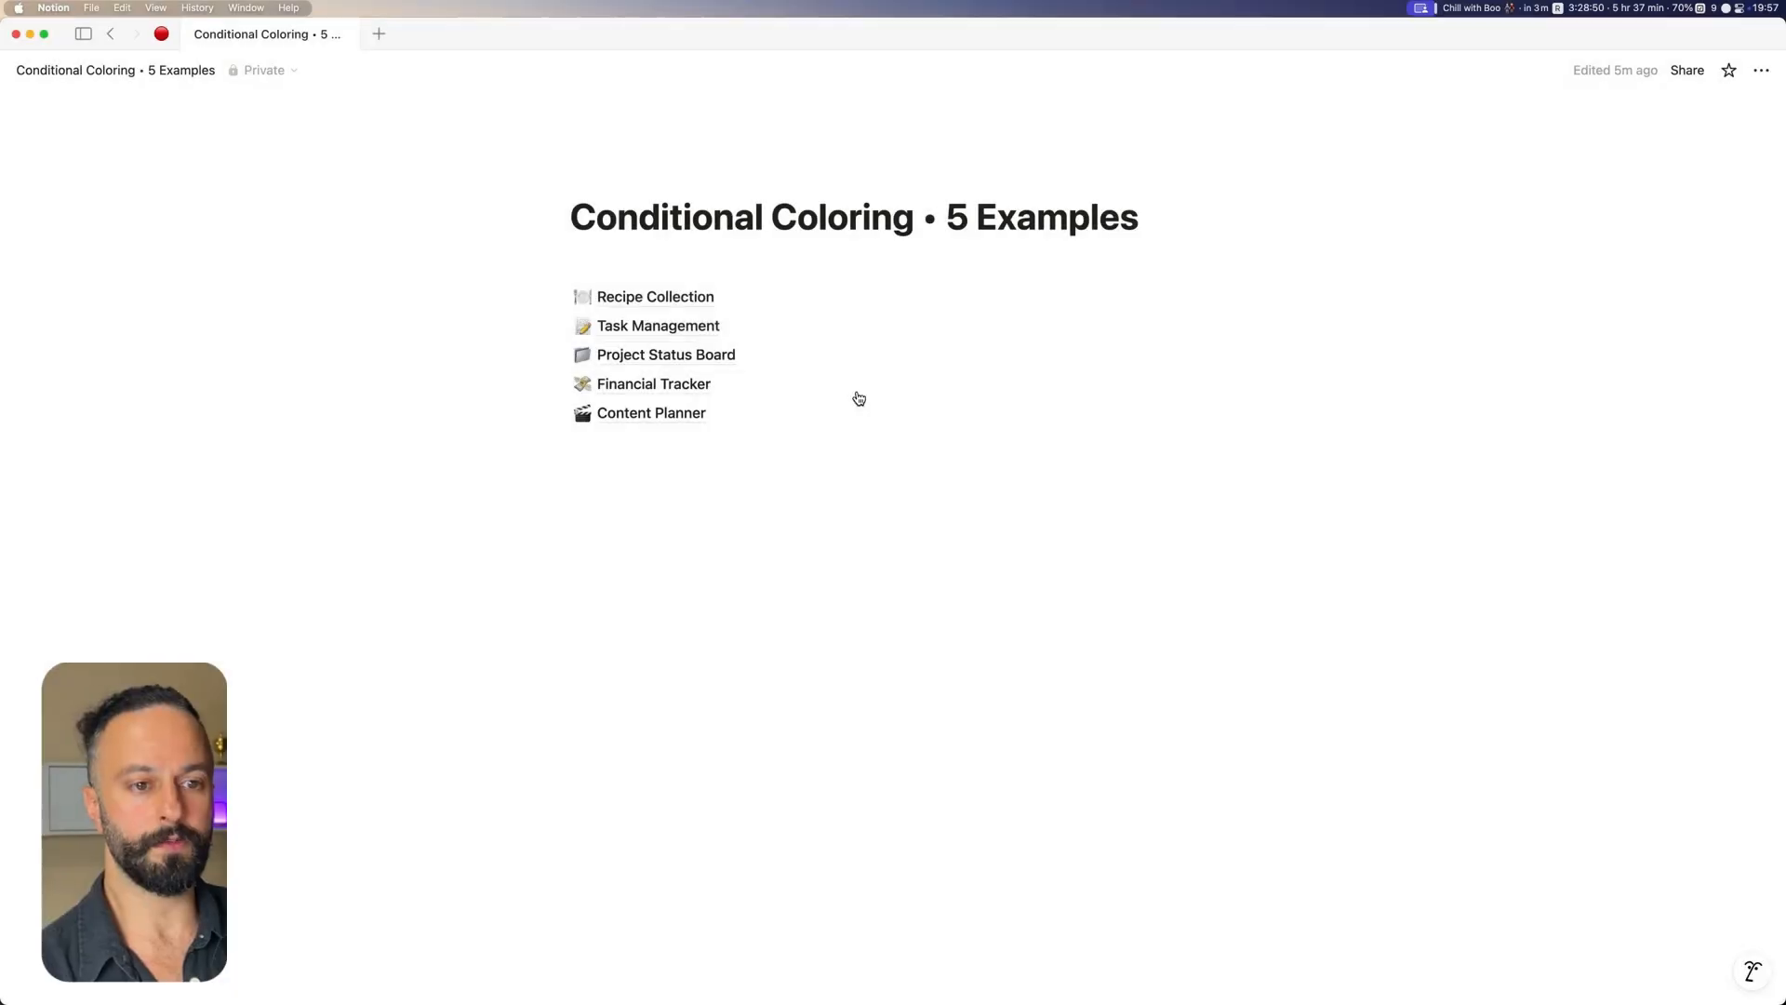
mouse_move(845, 355)
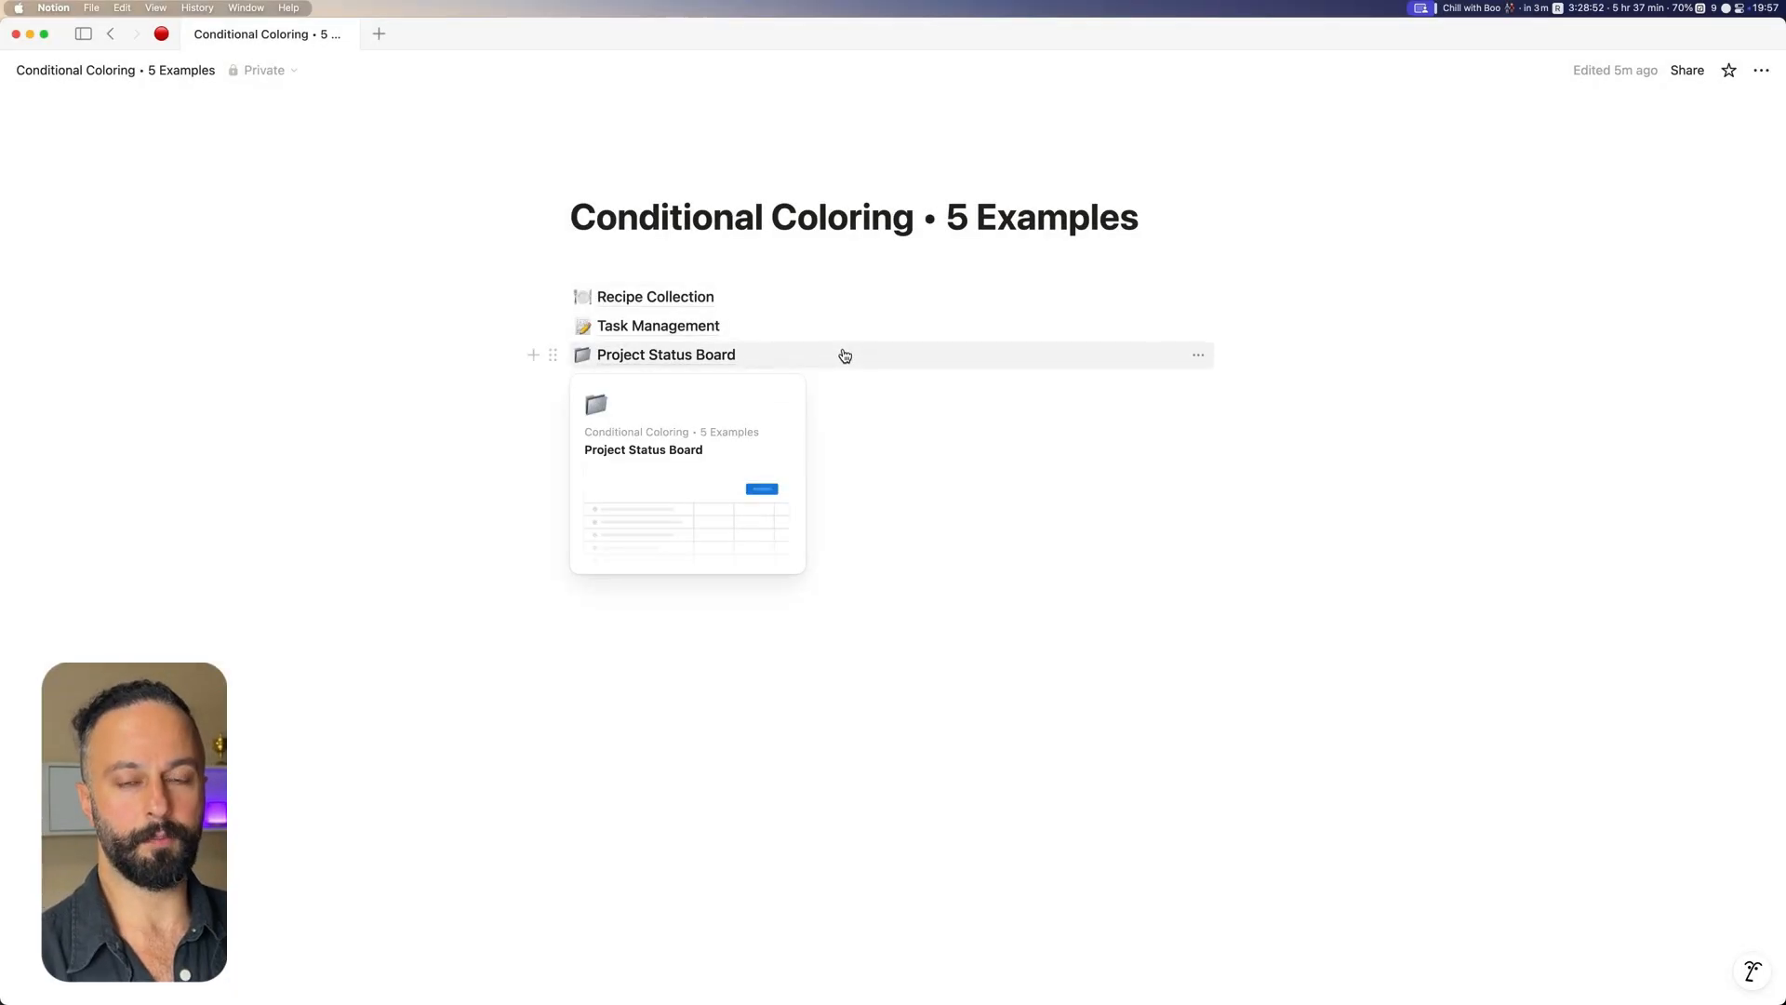
left_click(845, 356)
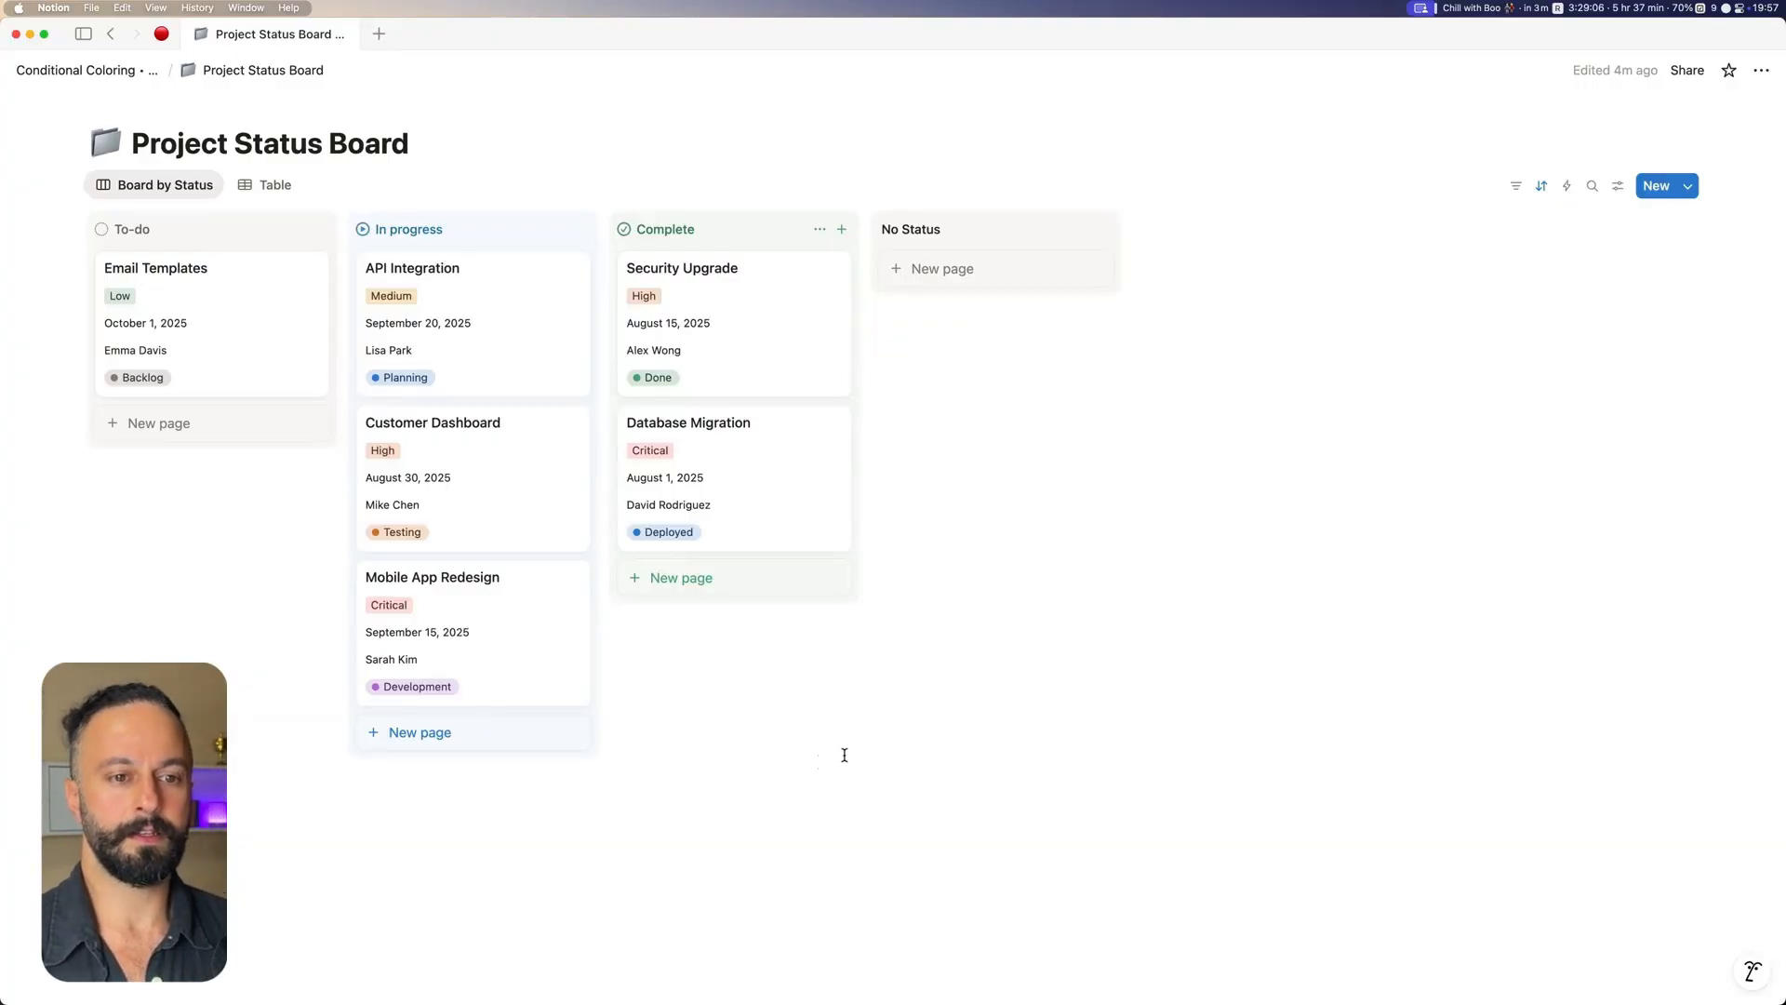
- Review which properties are shown on the cards in the Board by Status view
left_click(1617, 186)
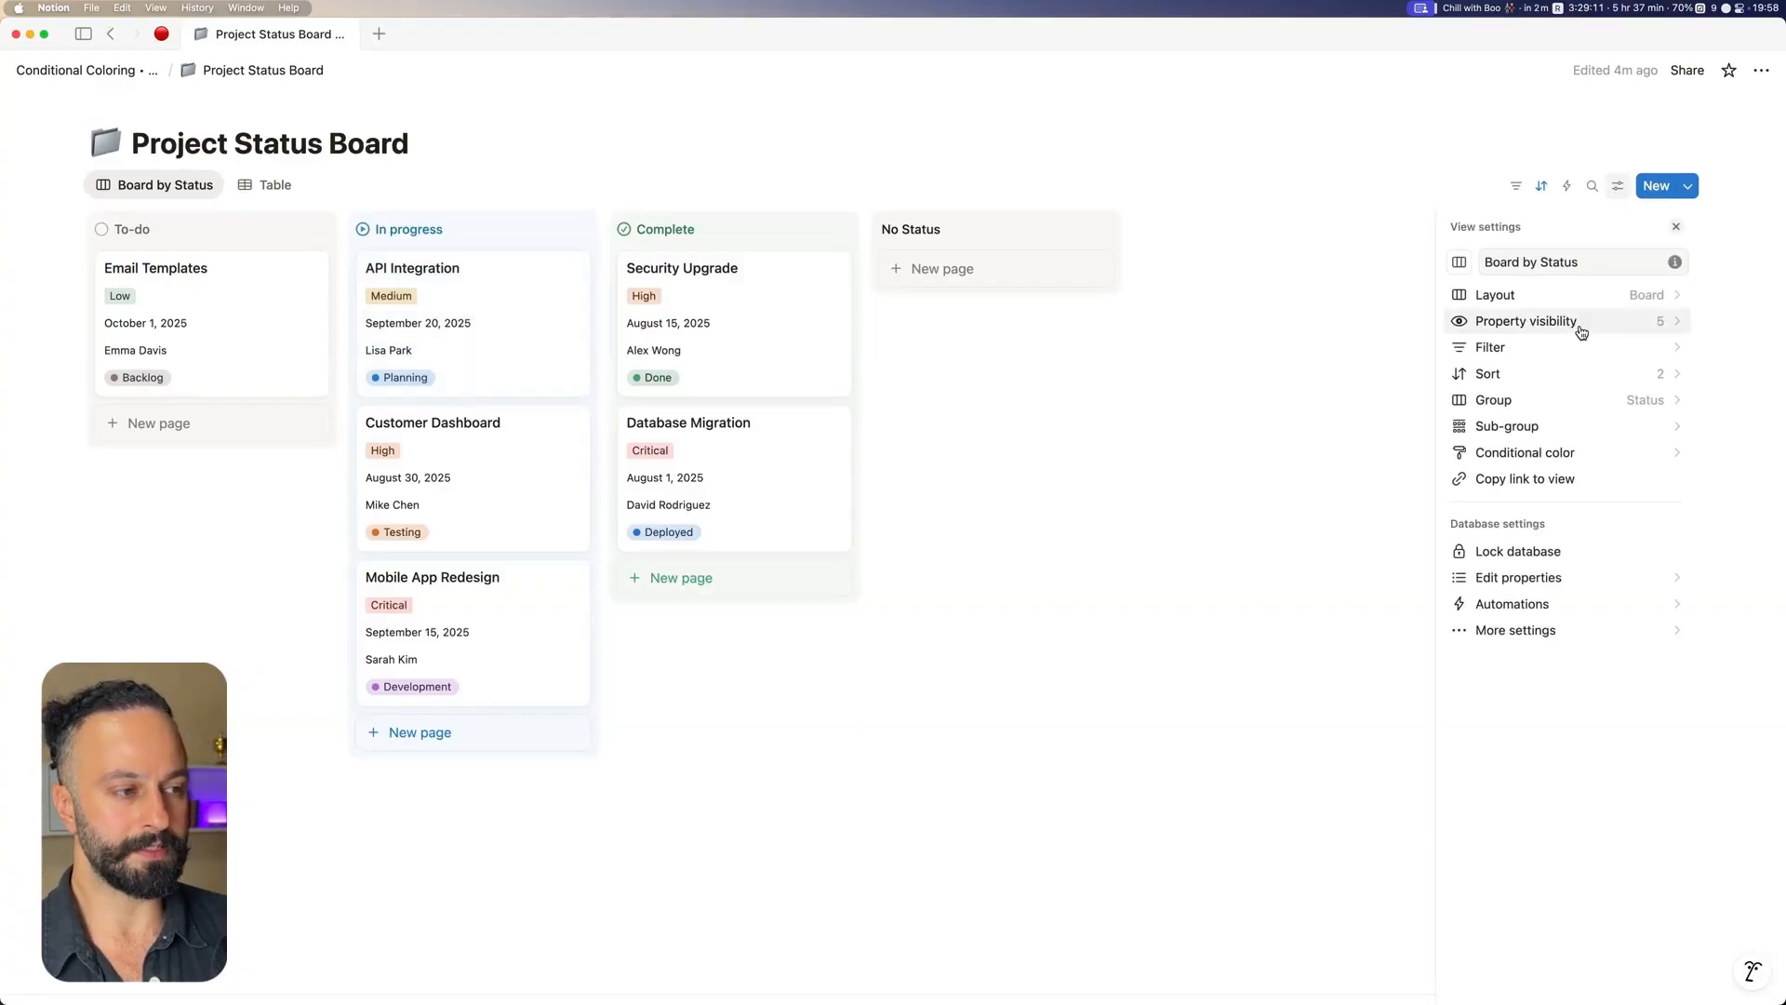
left_click(1581, 332)
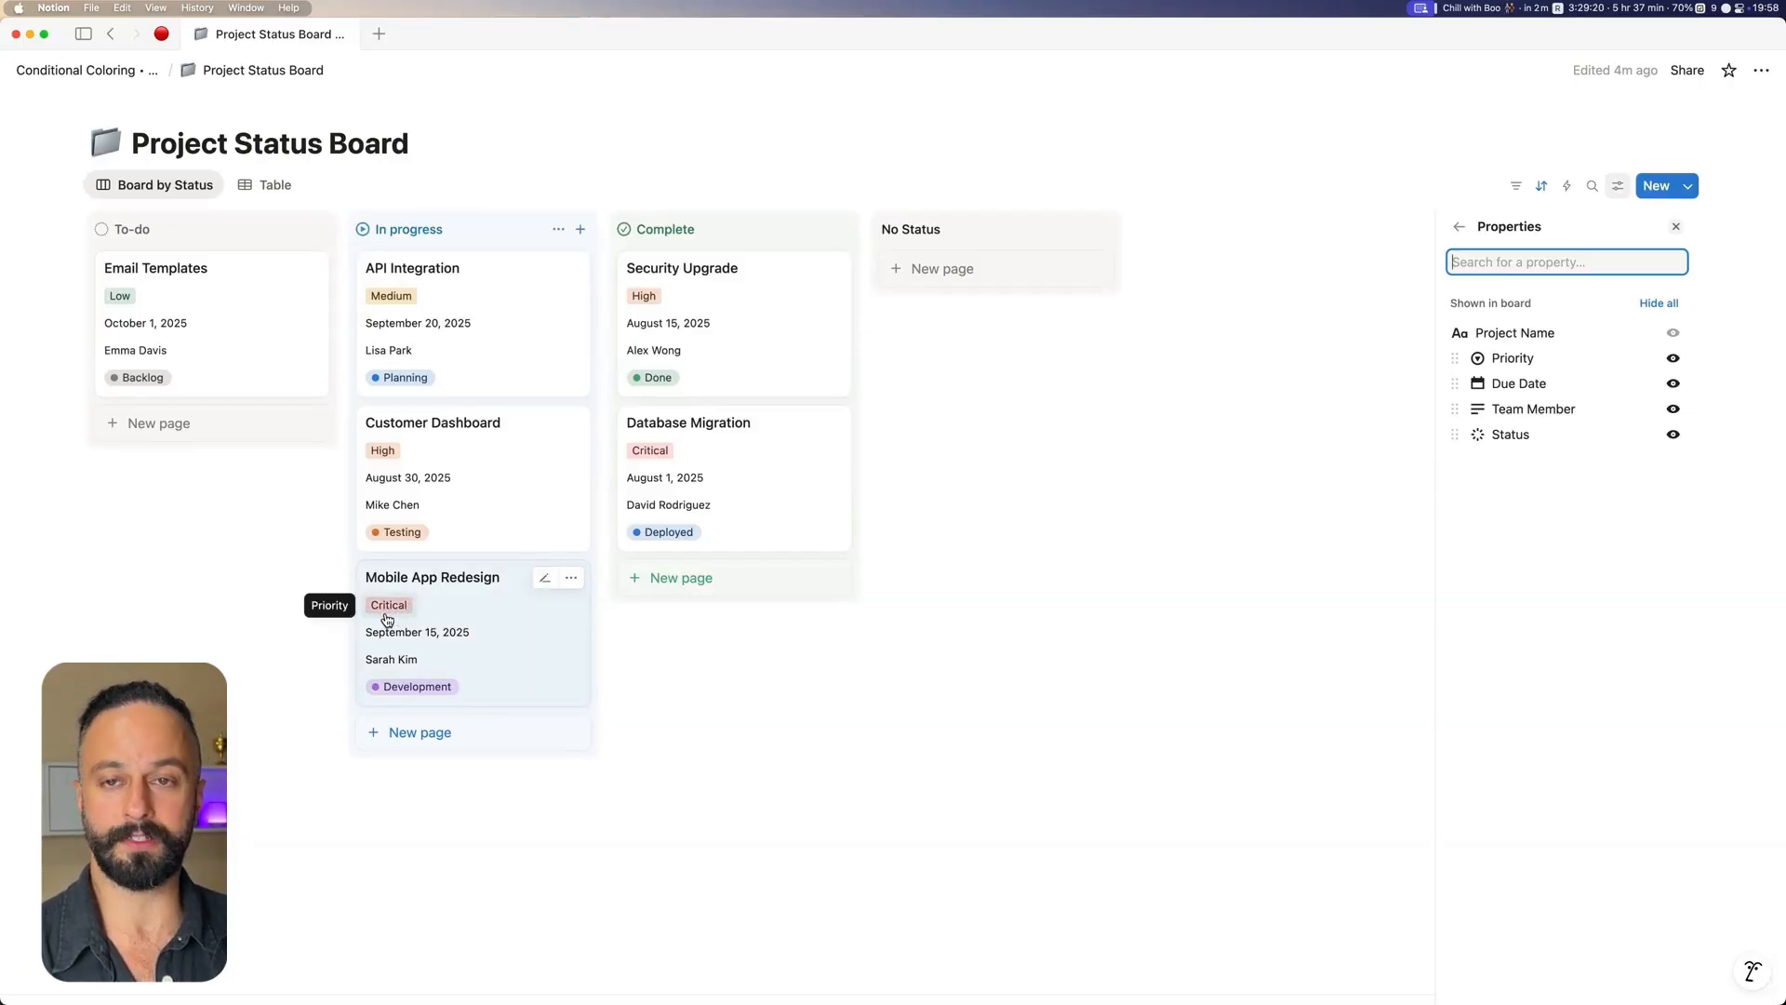
left_click(1675, 227)
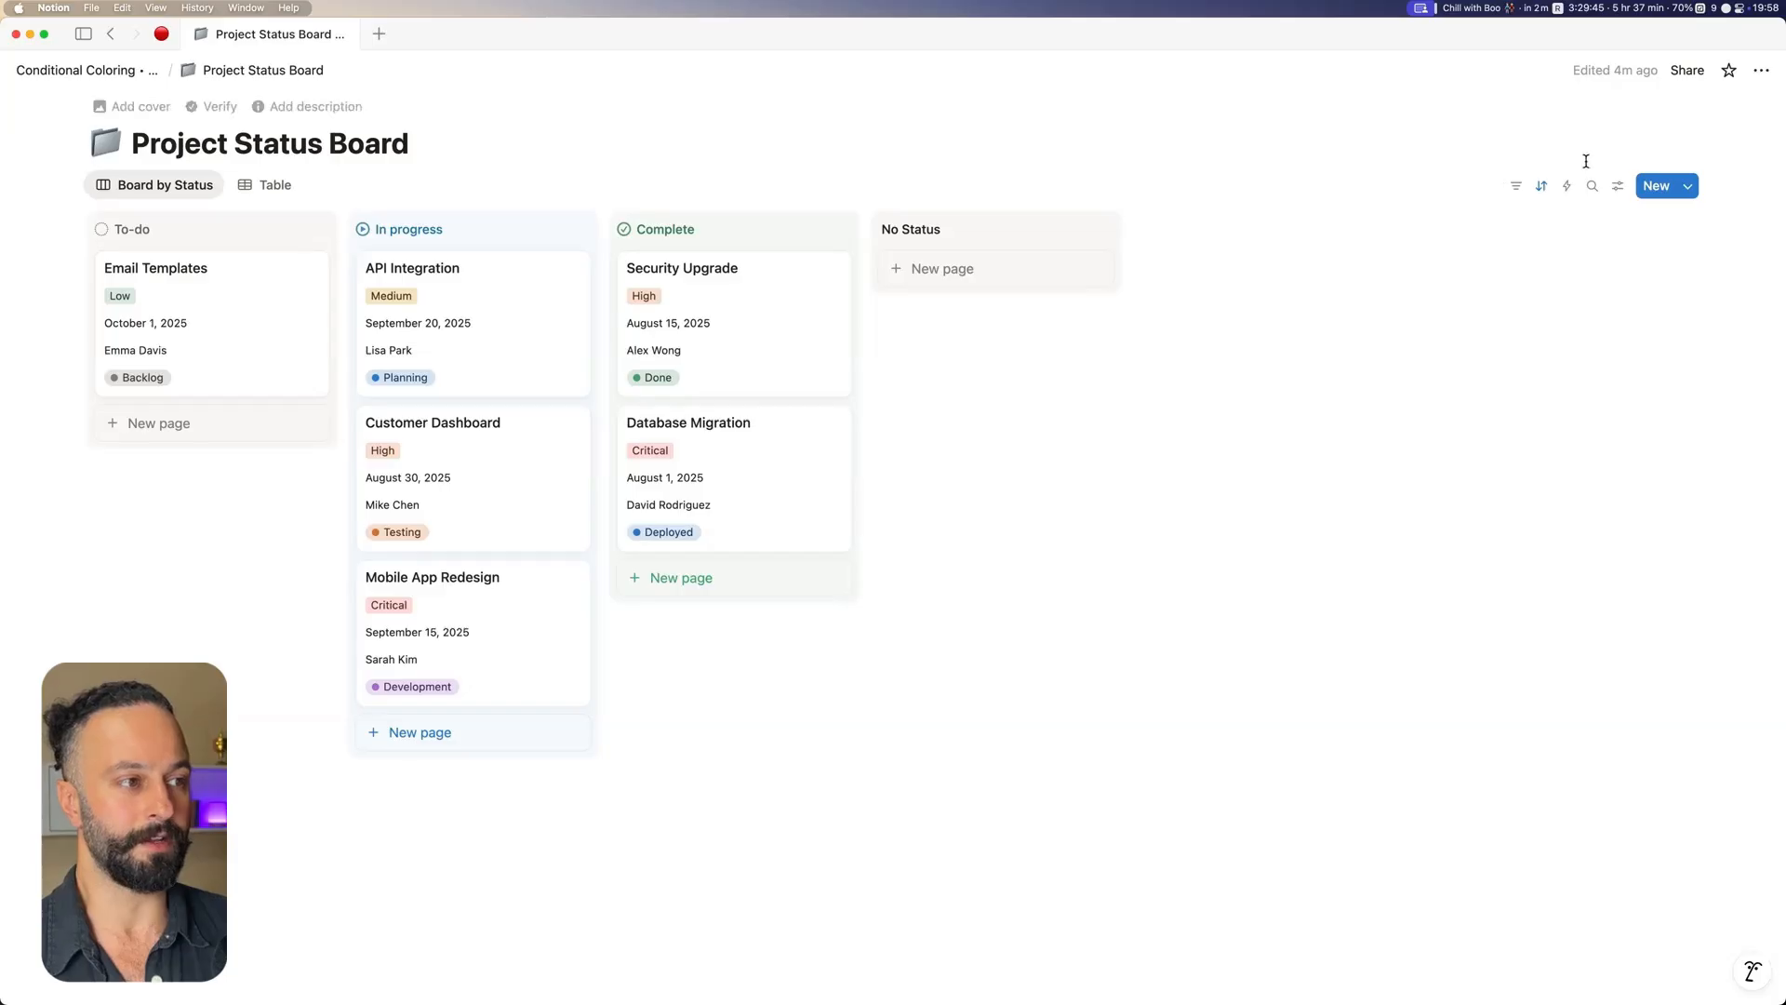
- Add a conditional color rule to the Board by Status view for Priority is Critical, keeping the card background on Match option
left_click(1617, 185)
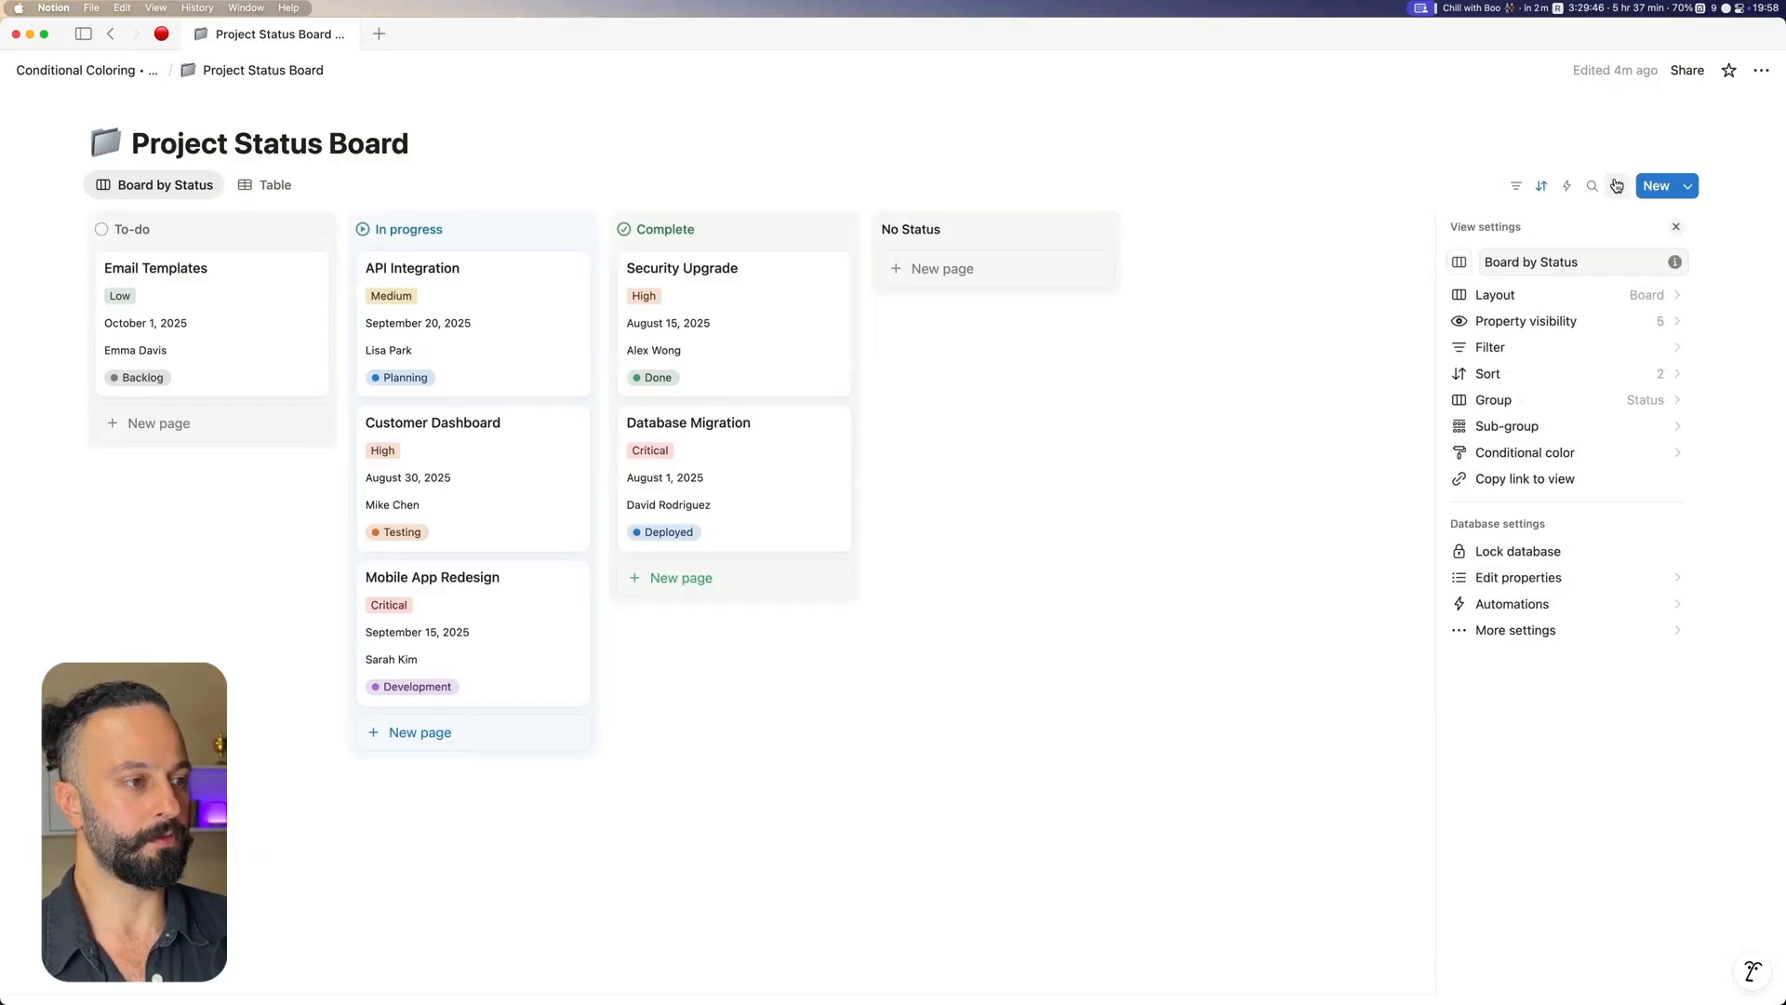
left_click(1588, 453)
left_click(1595, 456)
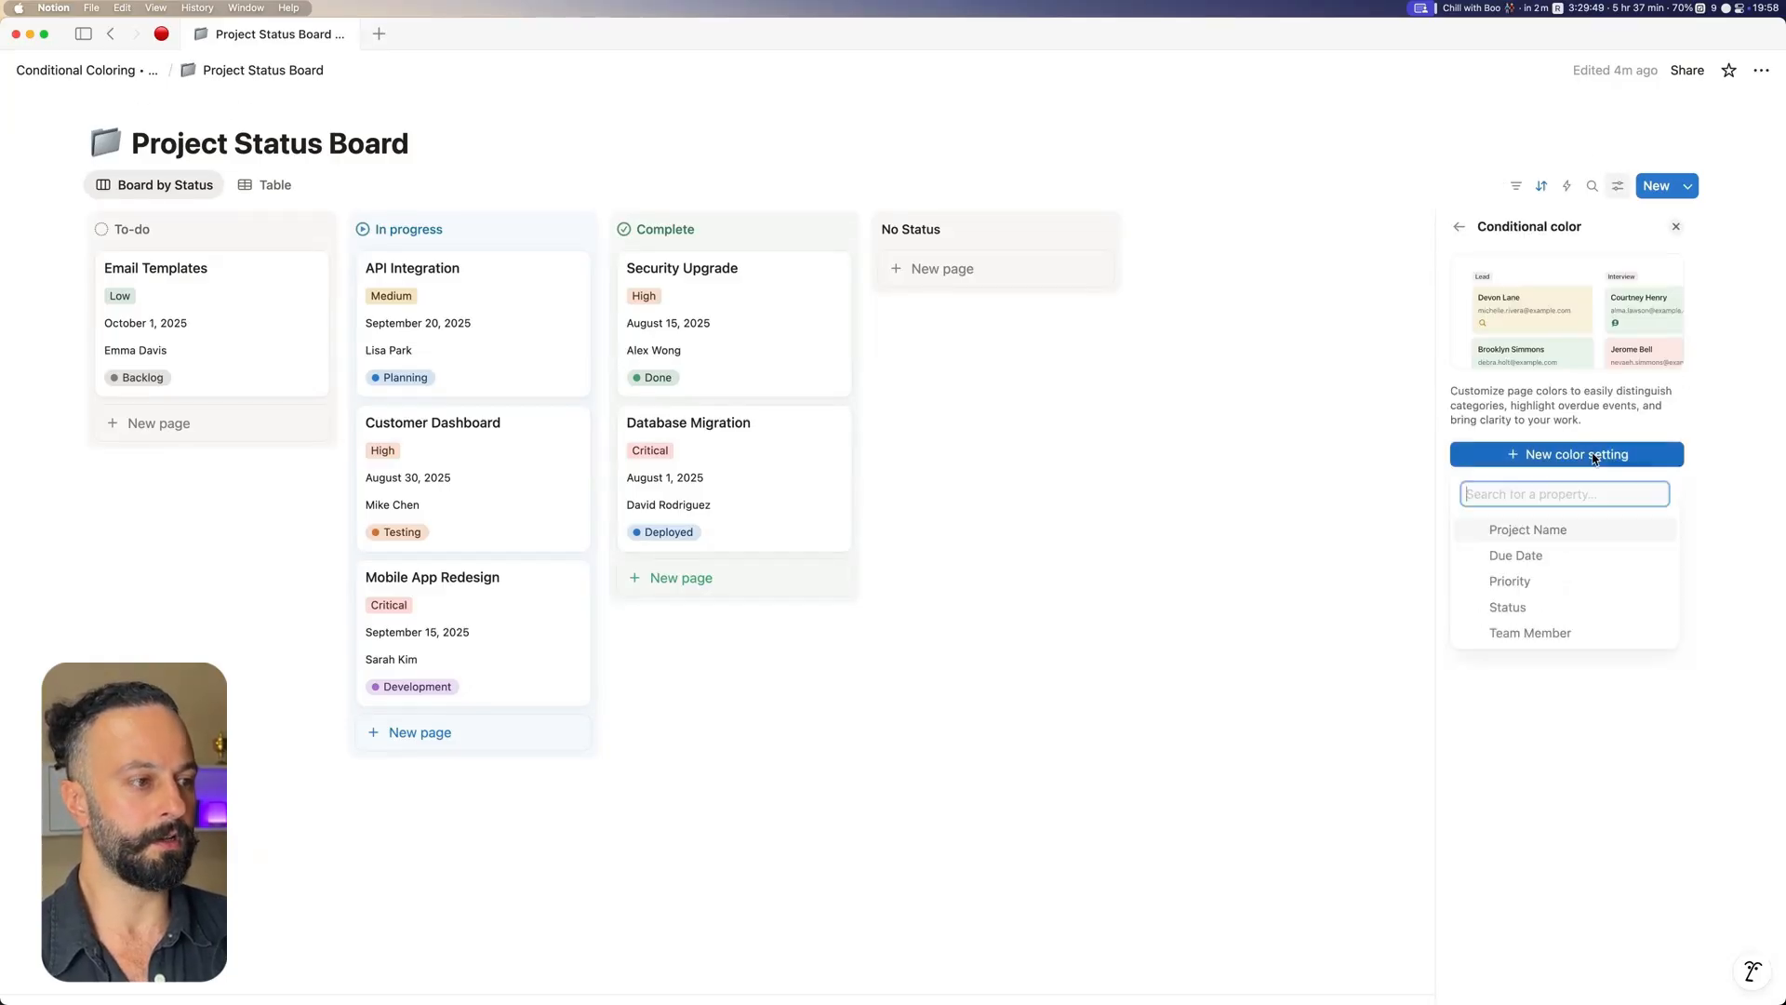
left_click(1552, 583)
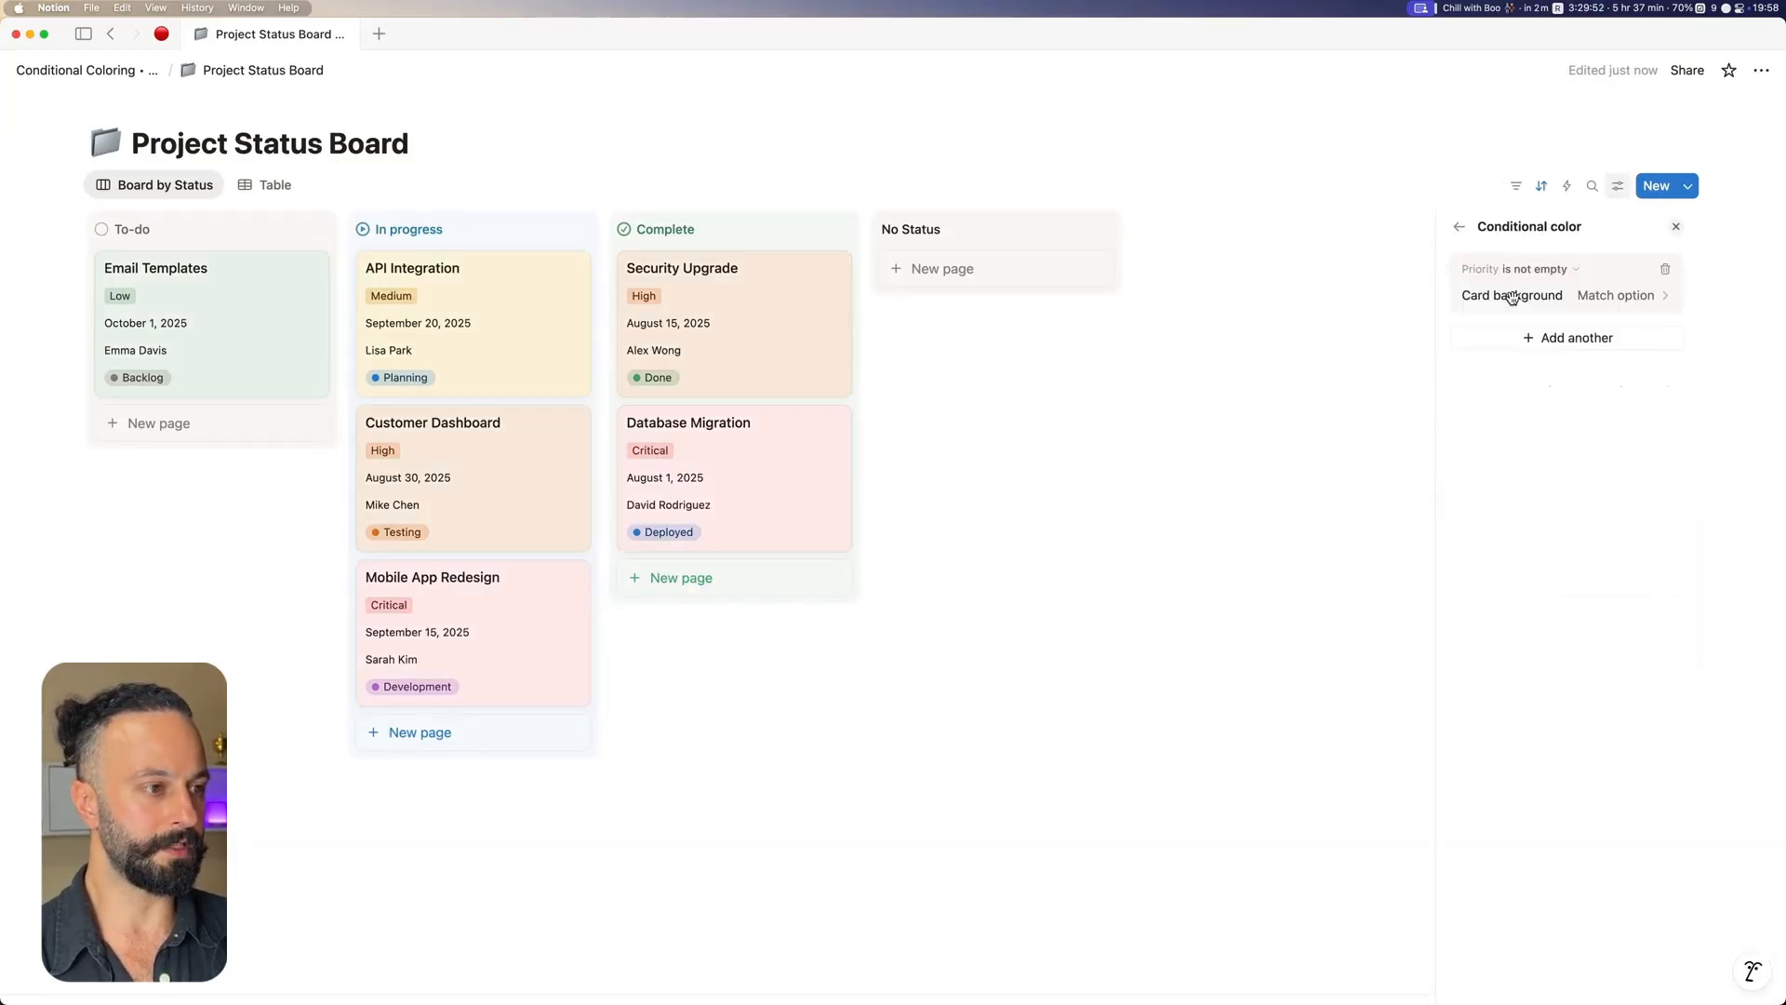
left_click(1530, 300)
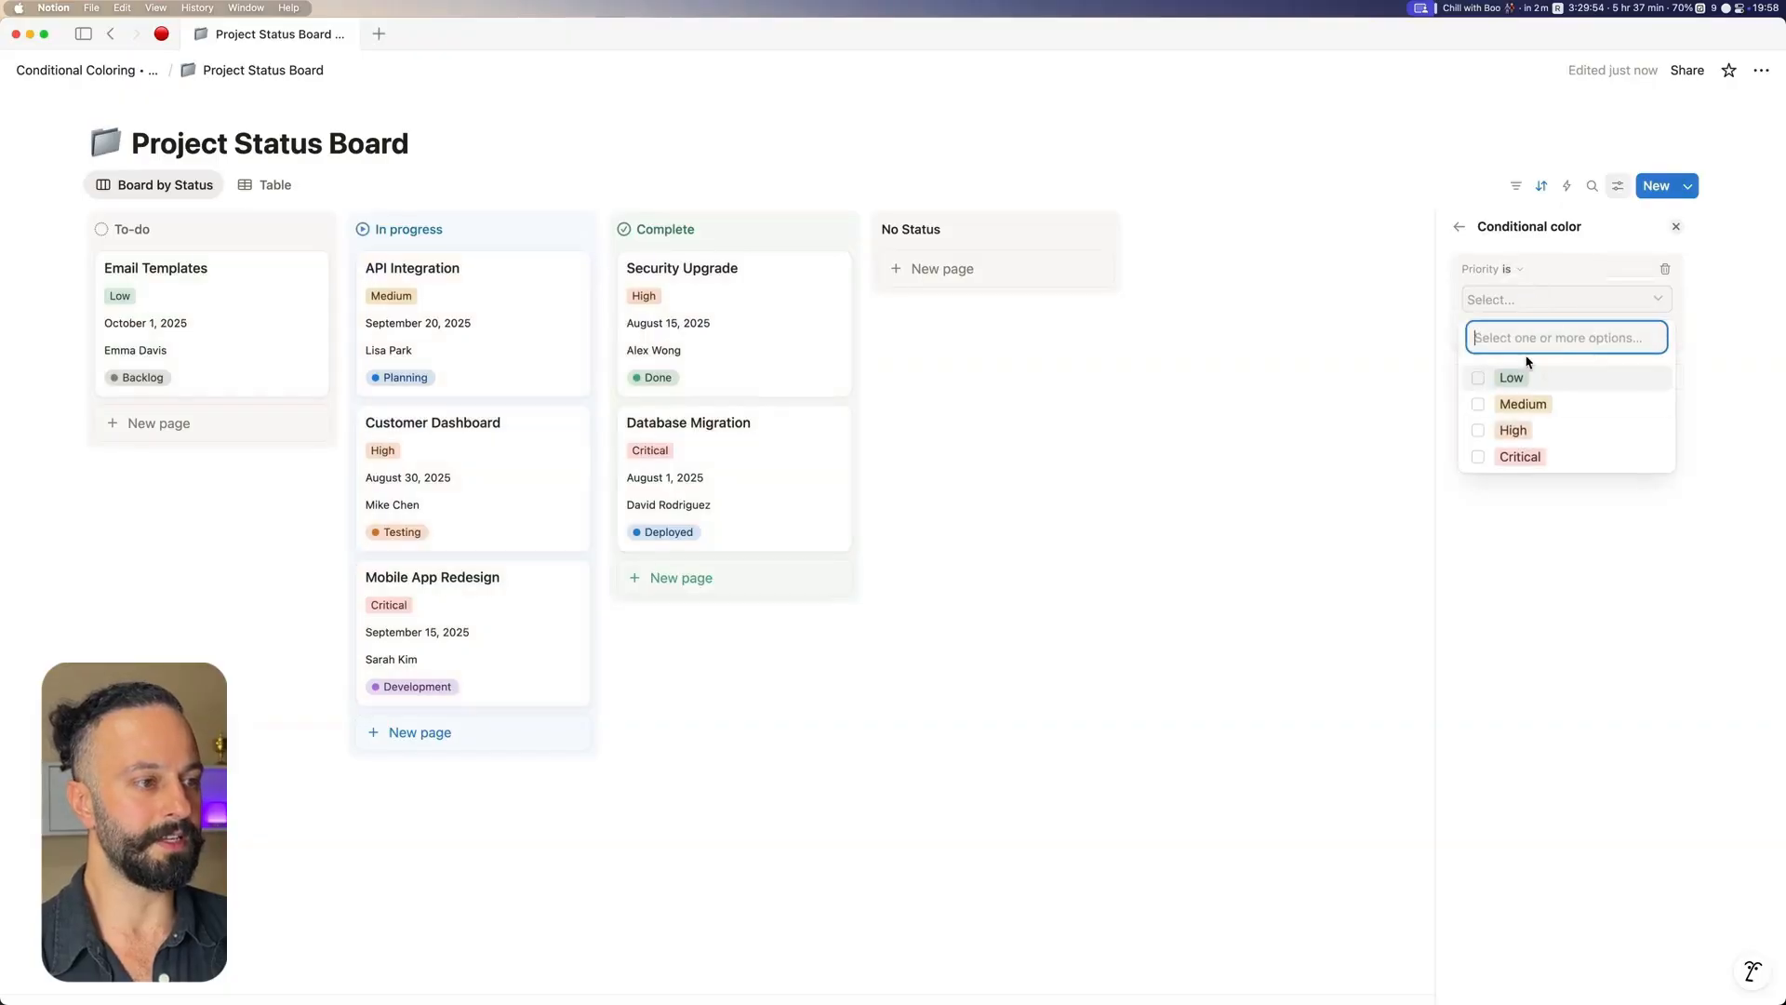
left_click(1520, 456)
left_click(1572, 493)
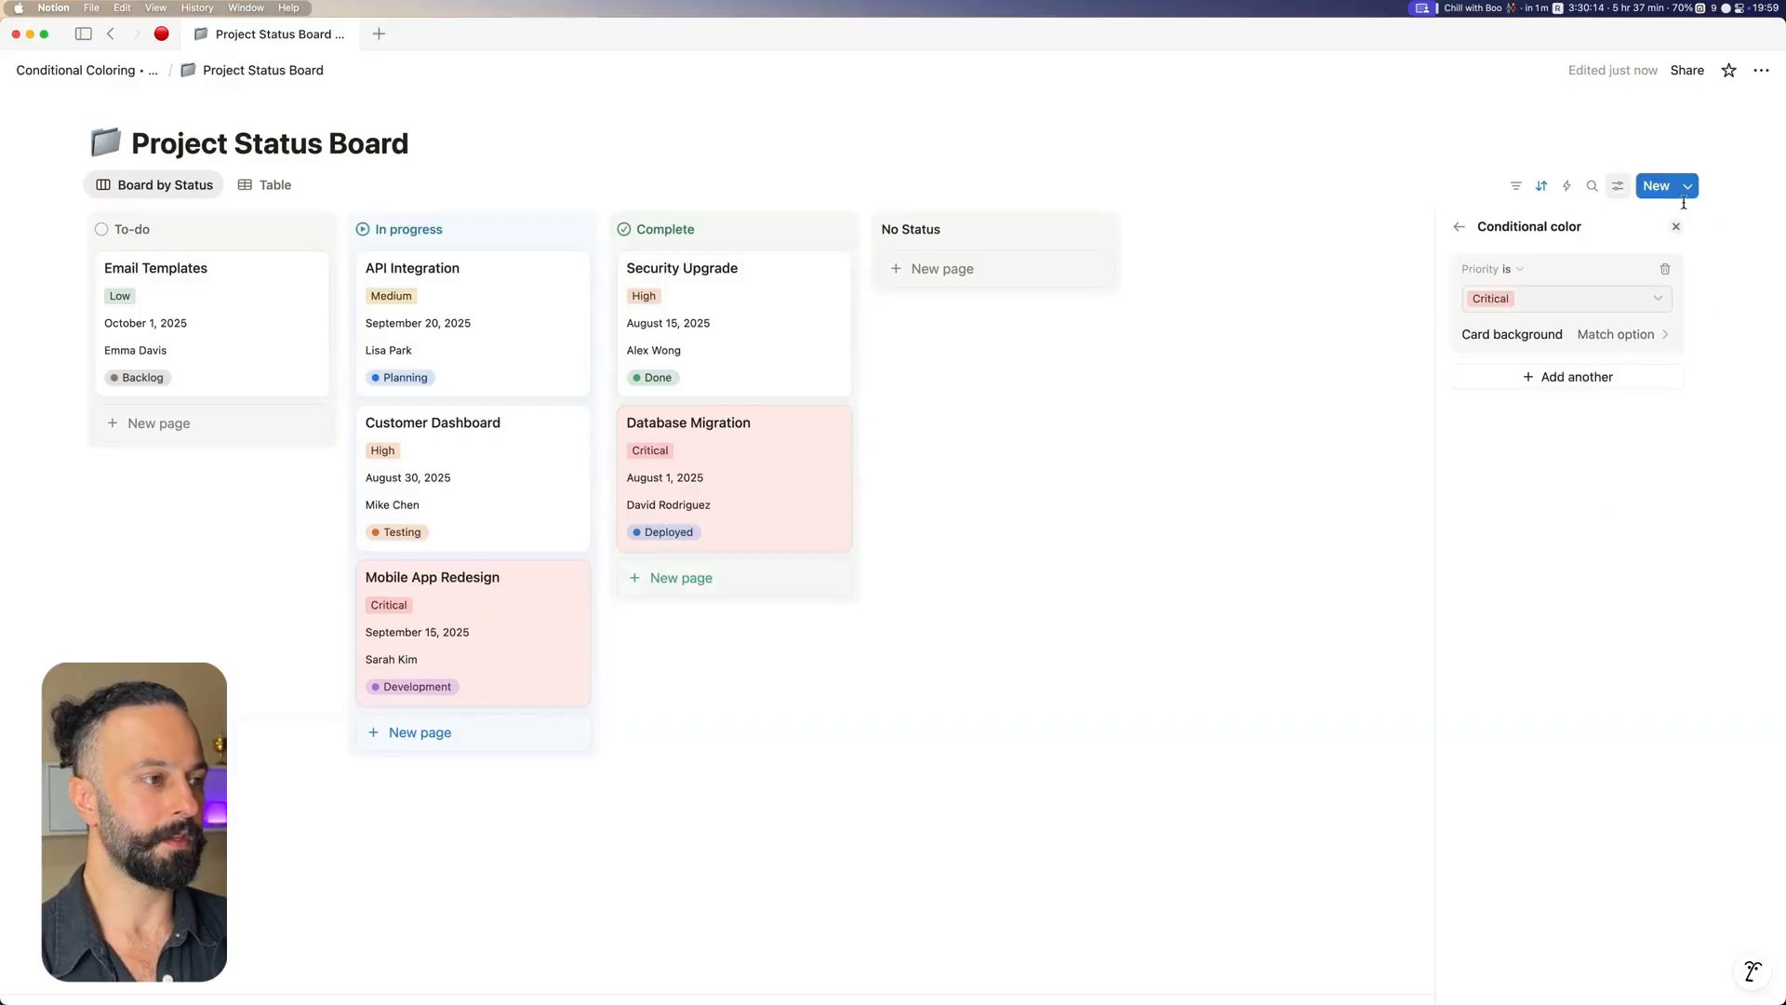
- Hide the Priority property on the cards in the Board by Status view
left_click(1675, 231)
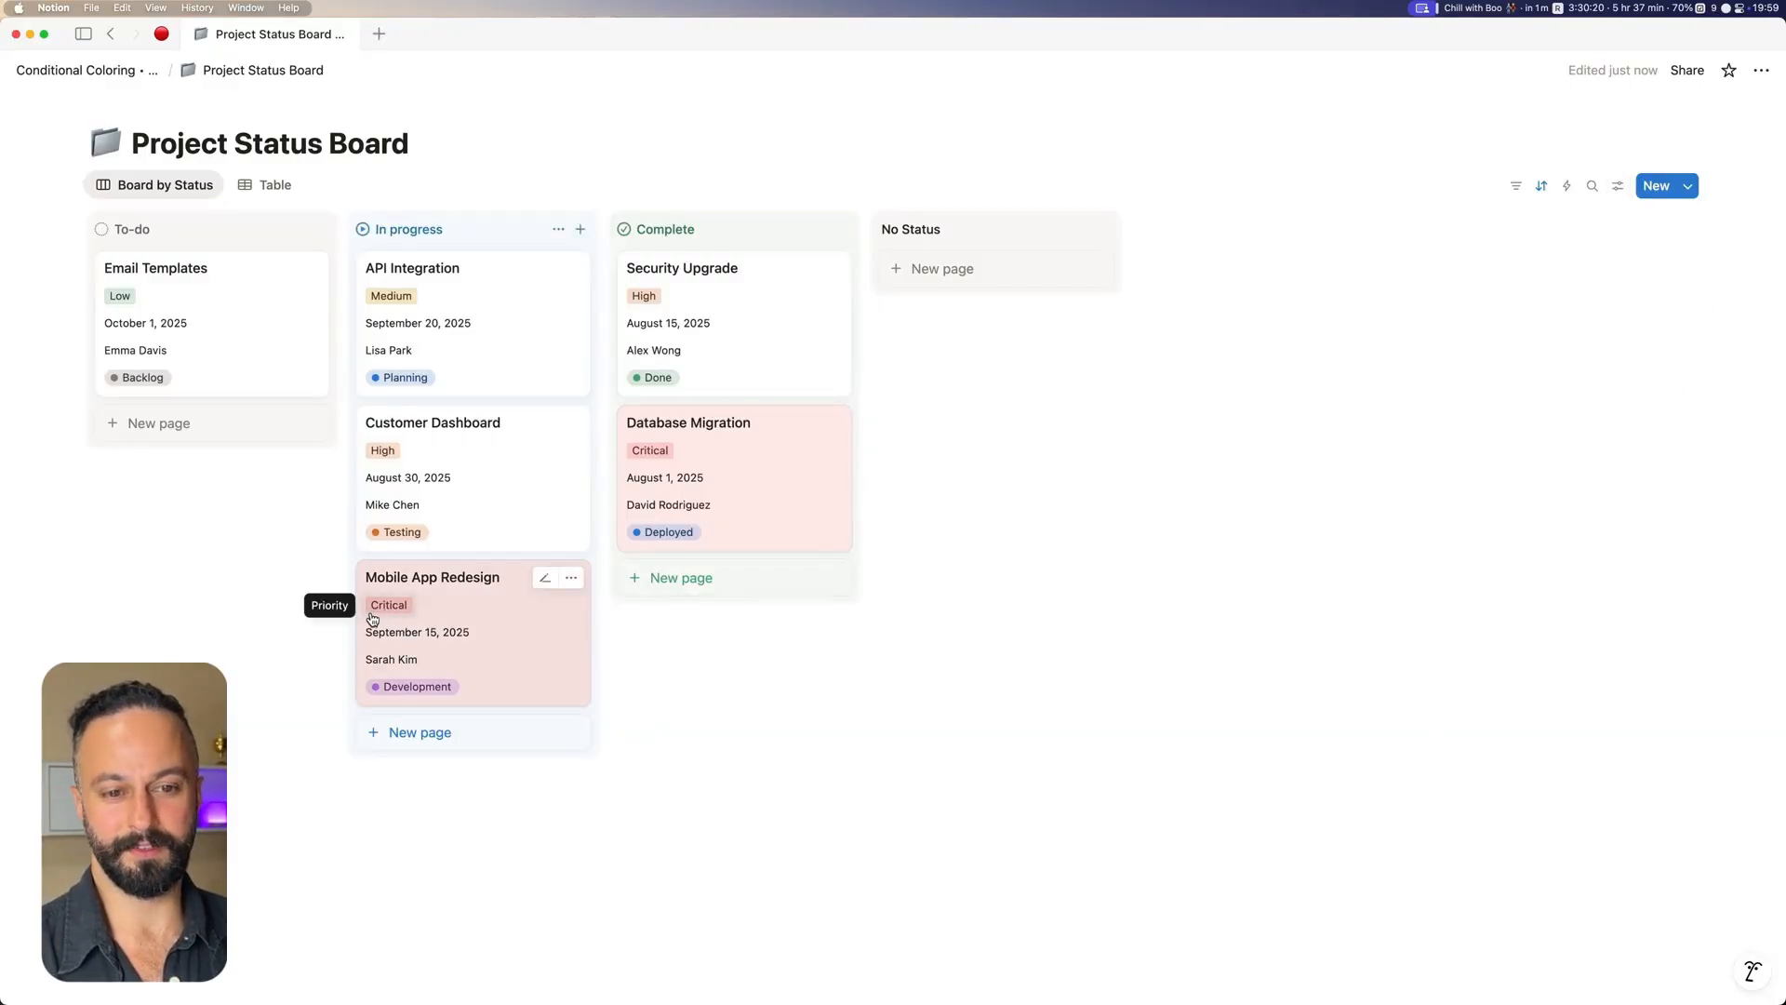
left_click(1617, 186)
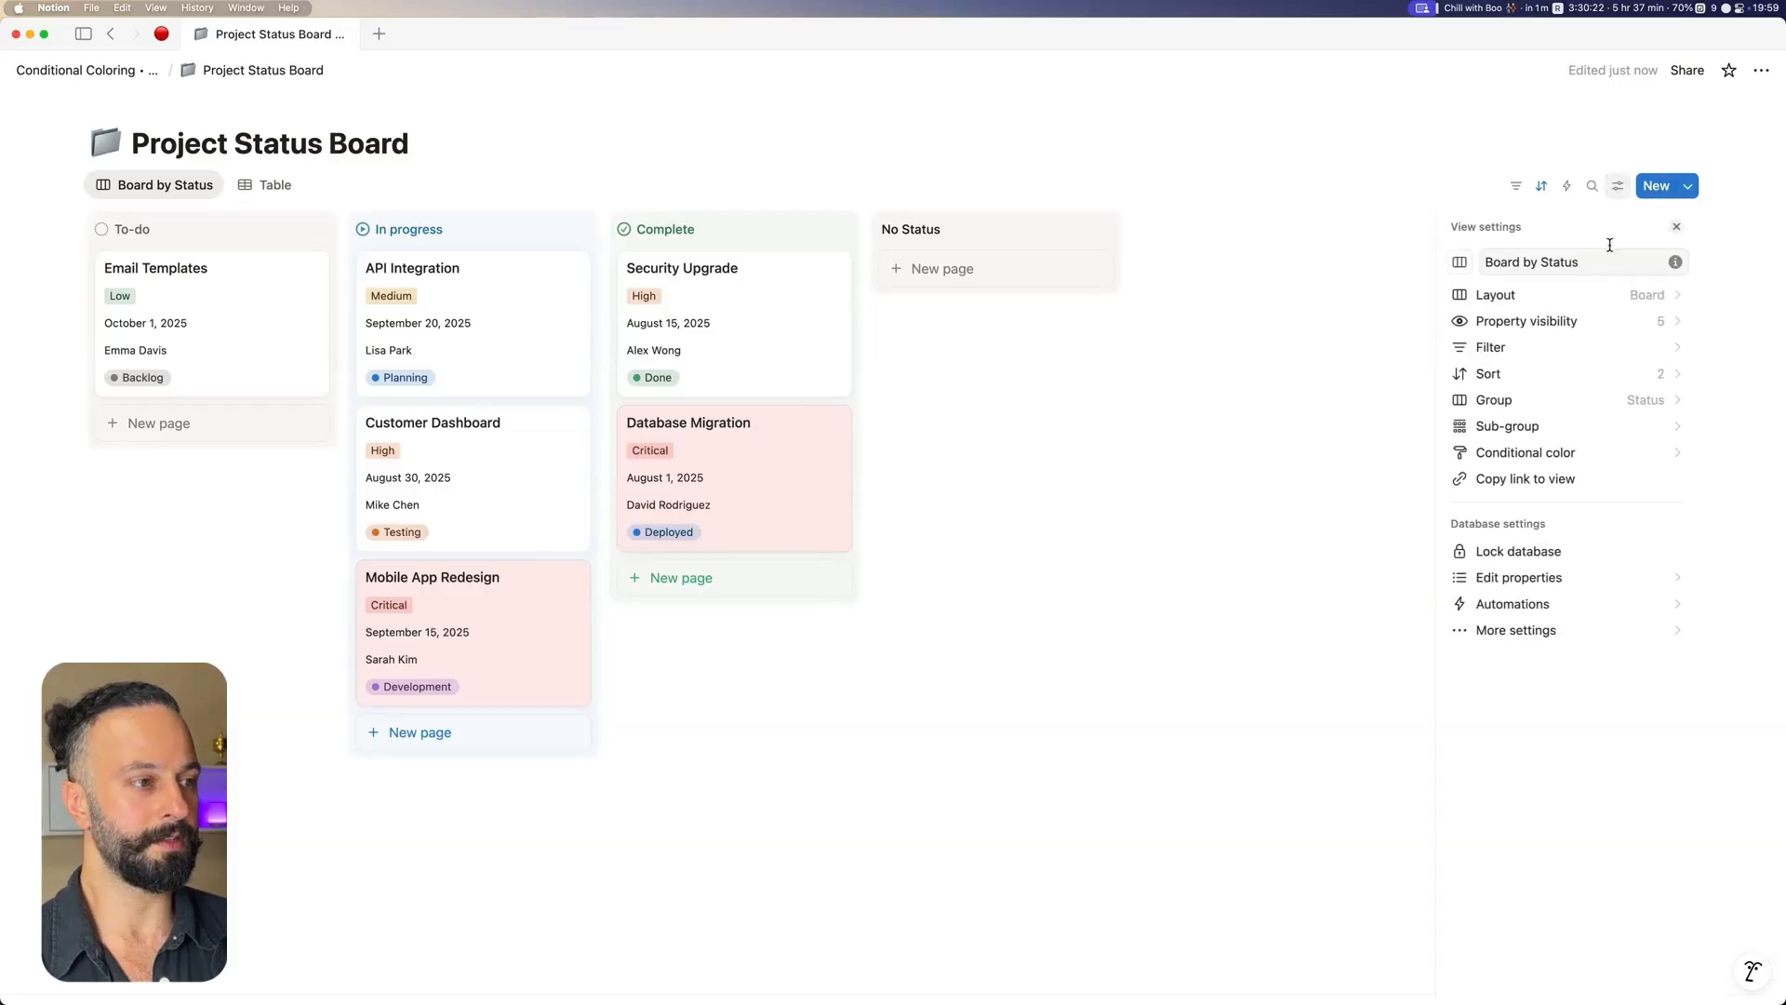
left_click(1571, 324)
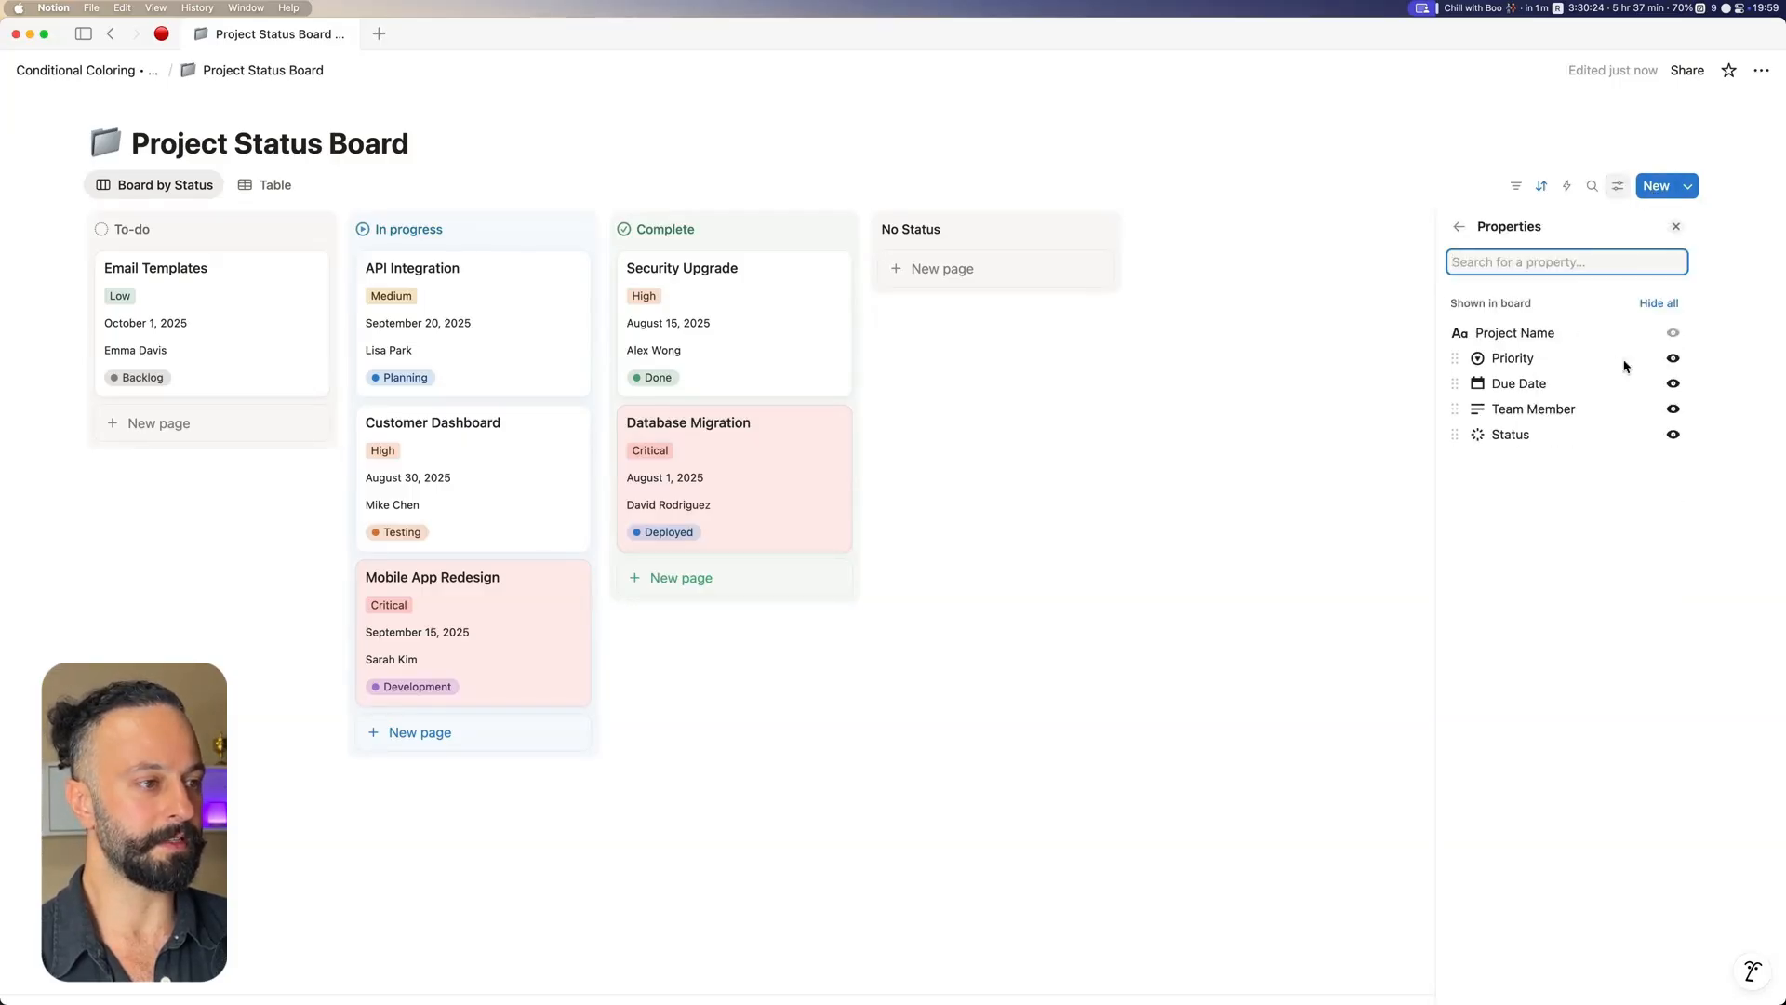
left_click(1672, 358)
left_click(1154, 486)
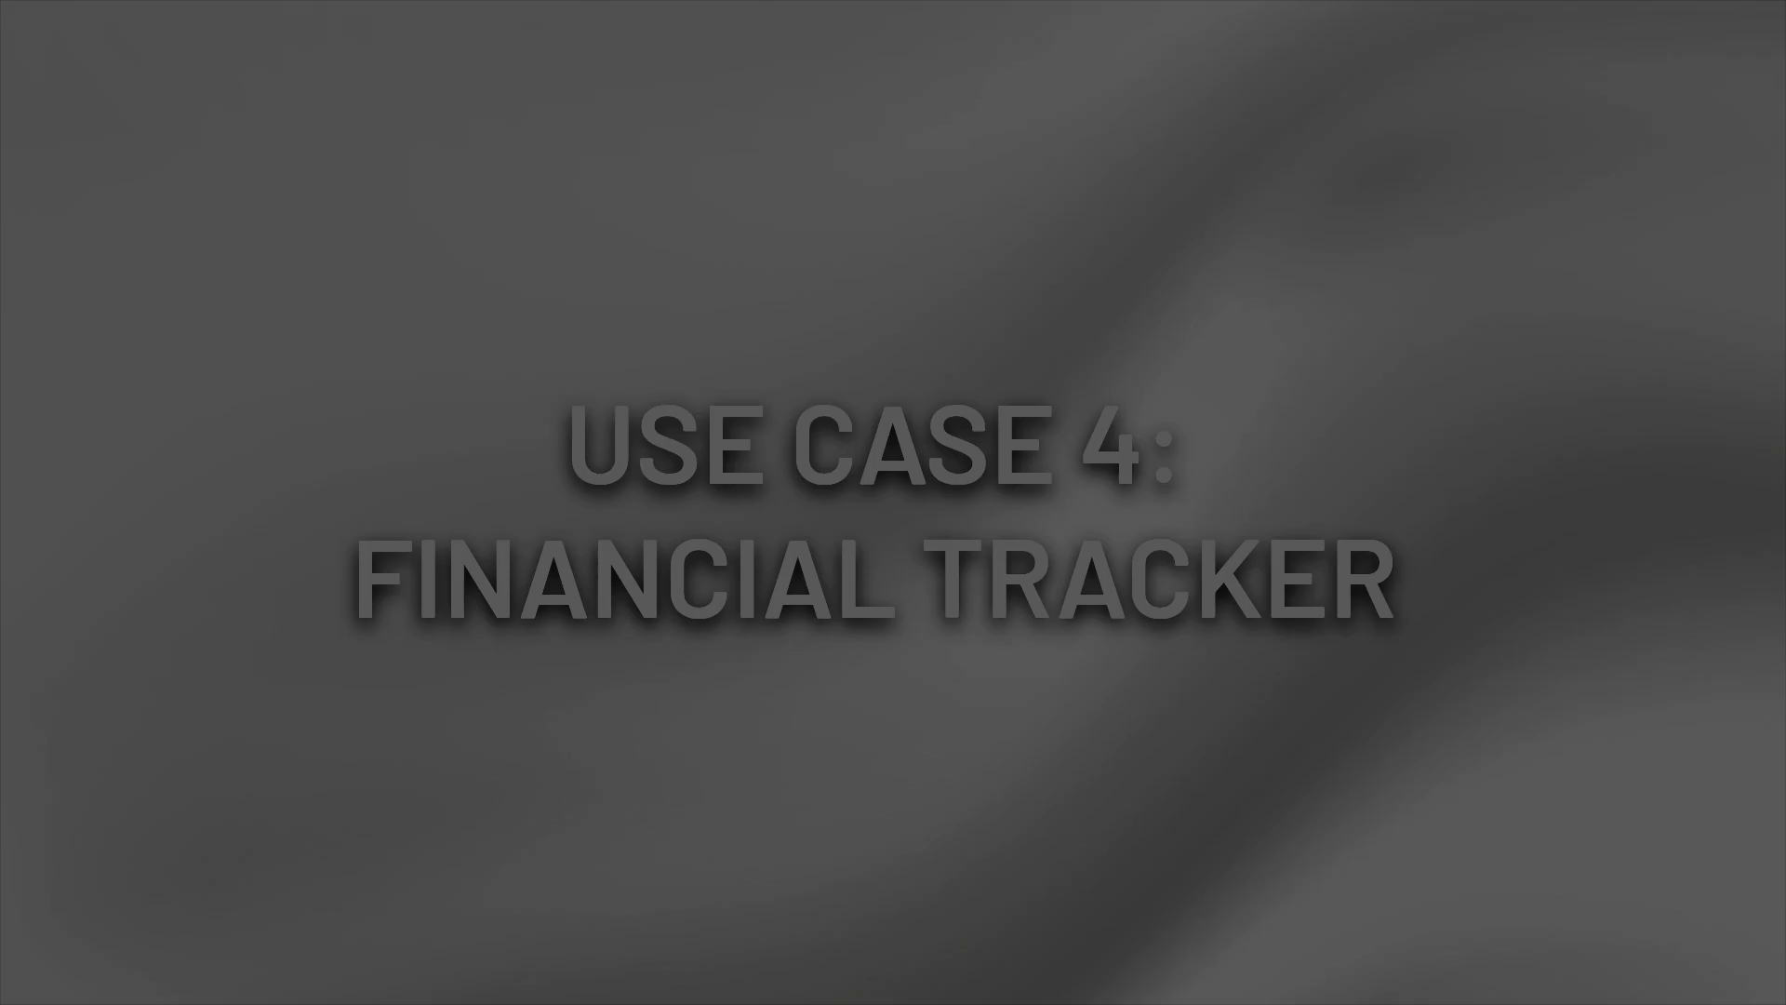
- Open the Financial Tracker database and add a conditional color rule for Type is not empty, keeping the page background on Match option
left_click(728, 386)
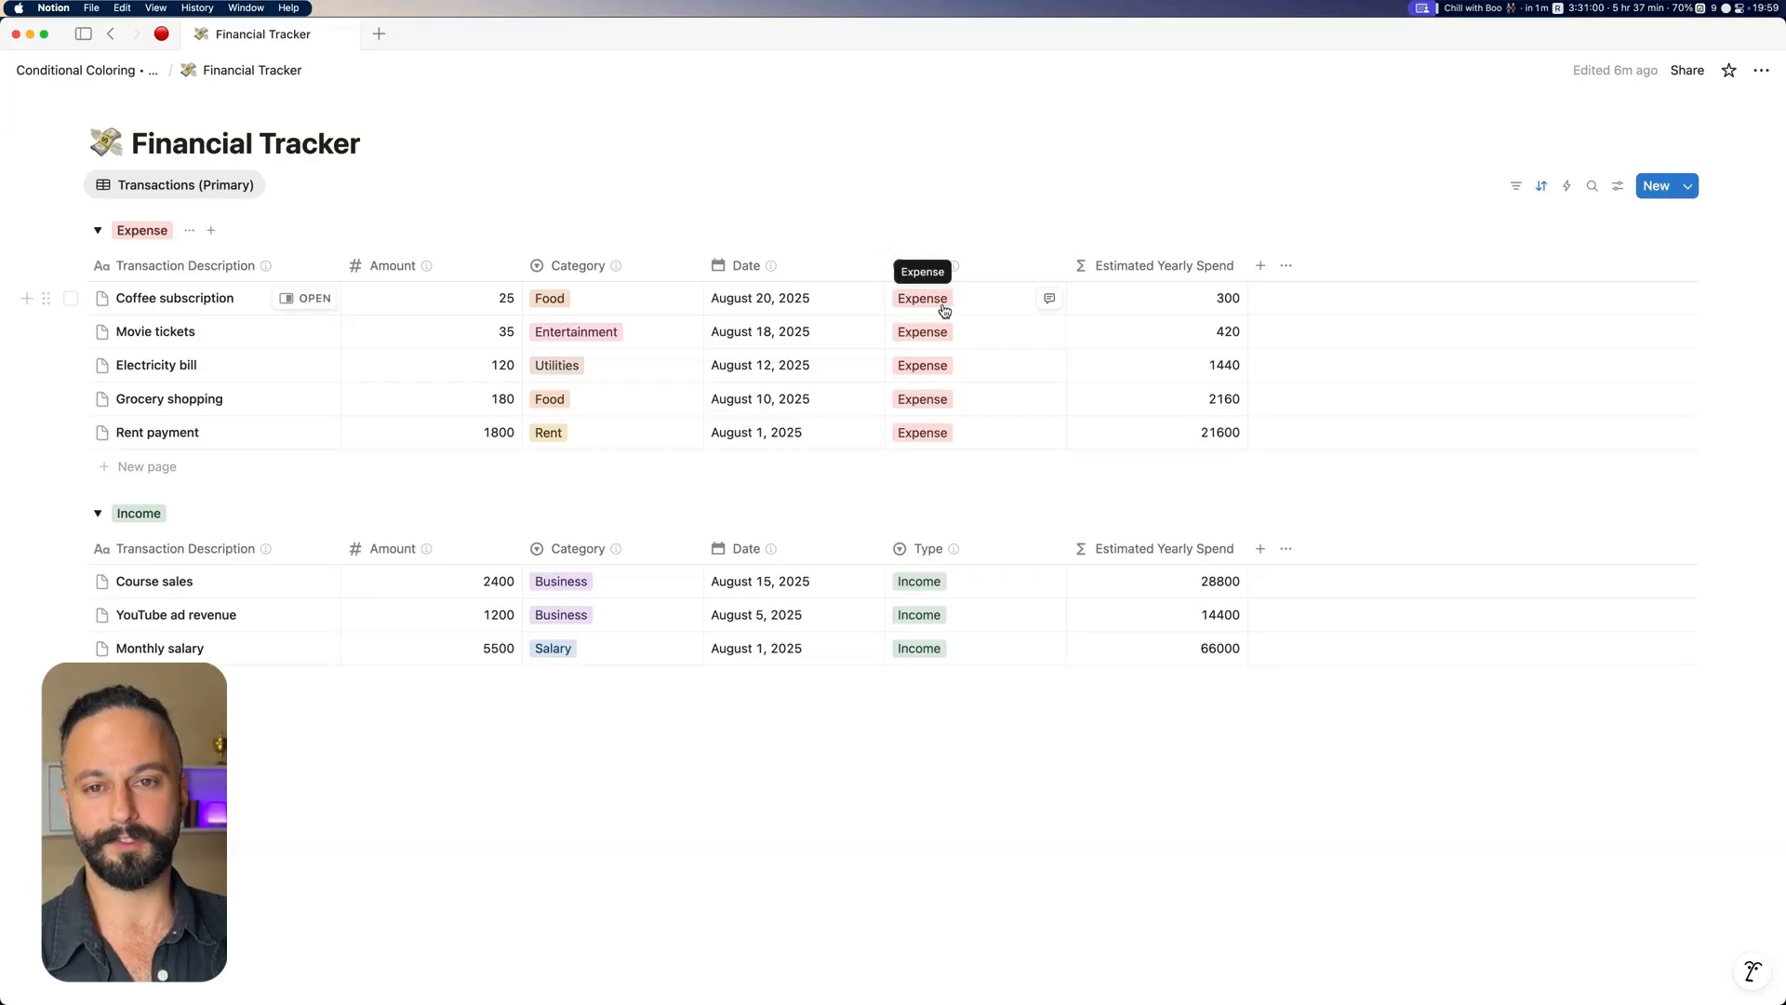
left_click(1618, 190)
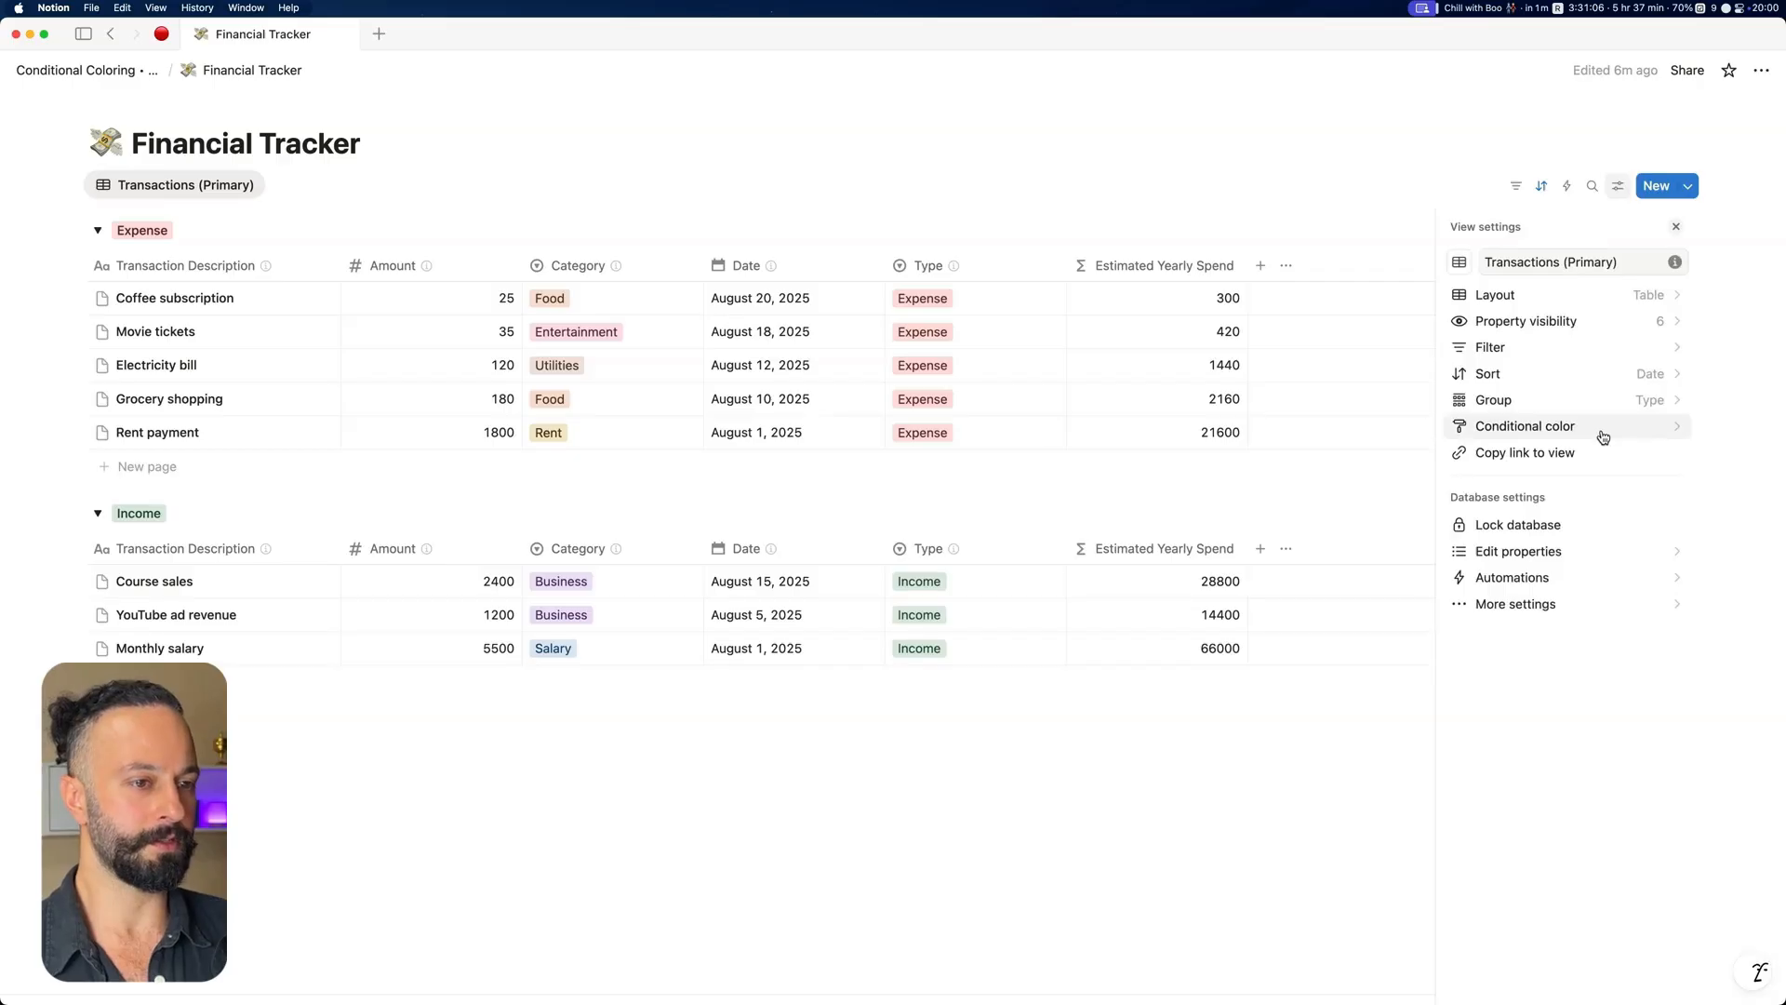
left_click(1602, 434)
left_click(1609, 455)
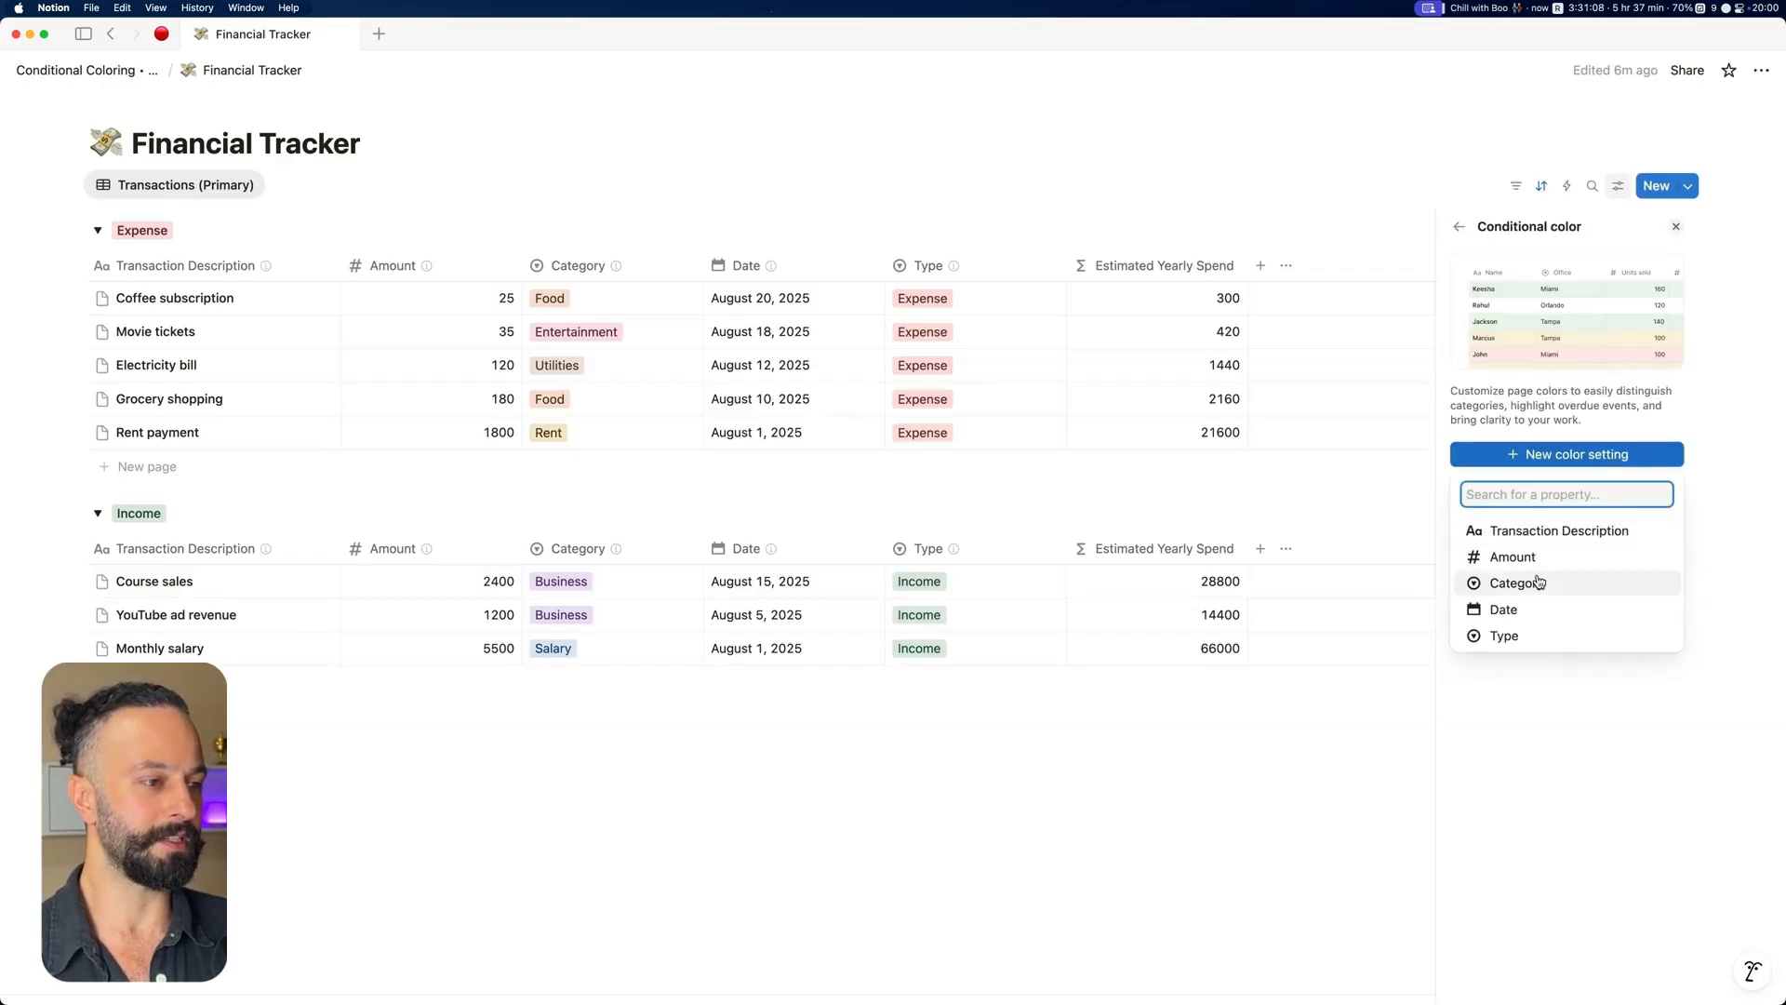
left_click(1526, 636)
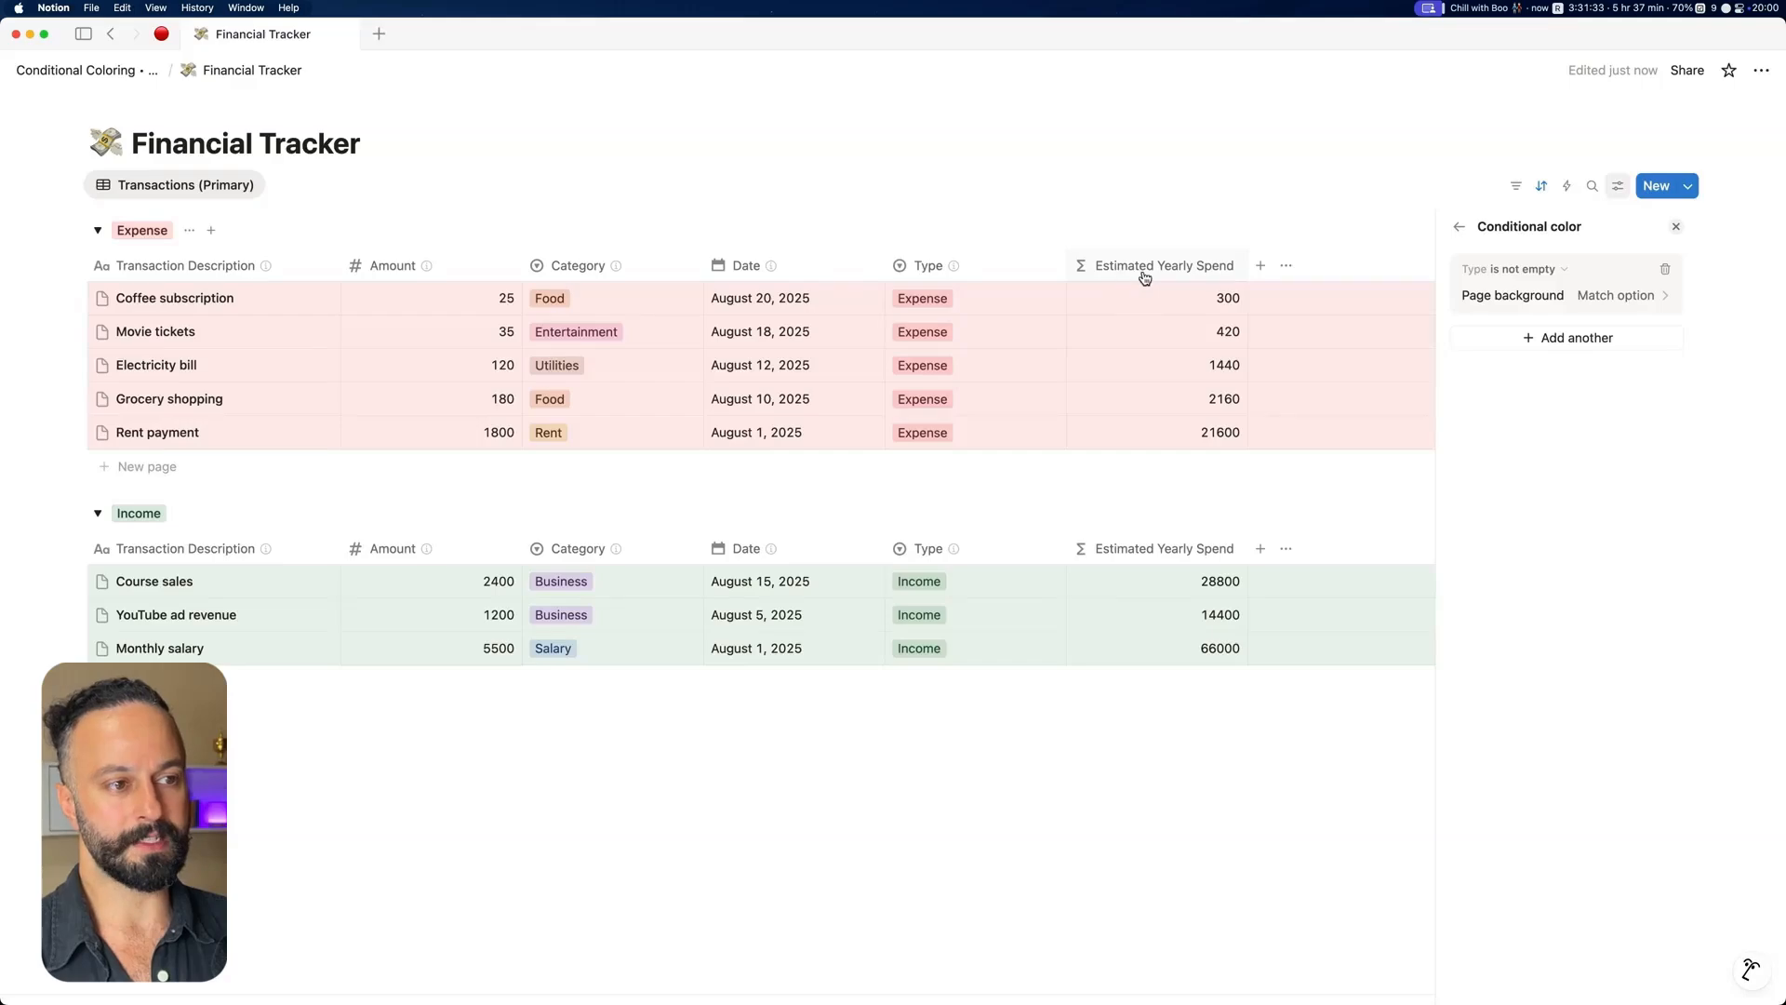
- Check which properties are offered for another conditional color rule in the Transactions (Primary) view, without adding one
left_click(1596, 352)
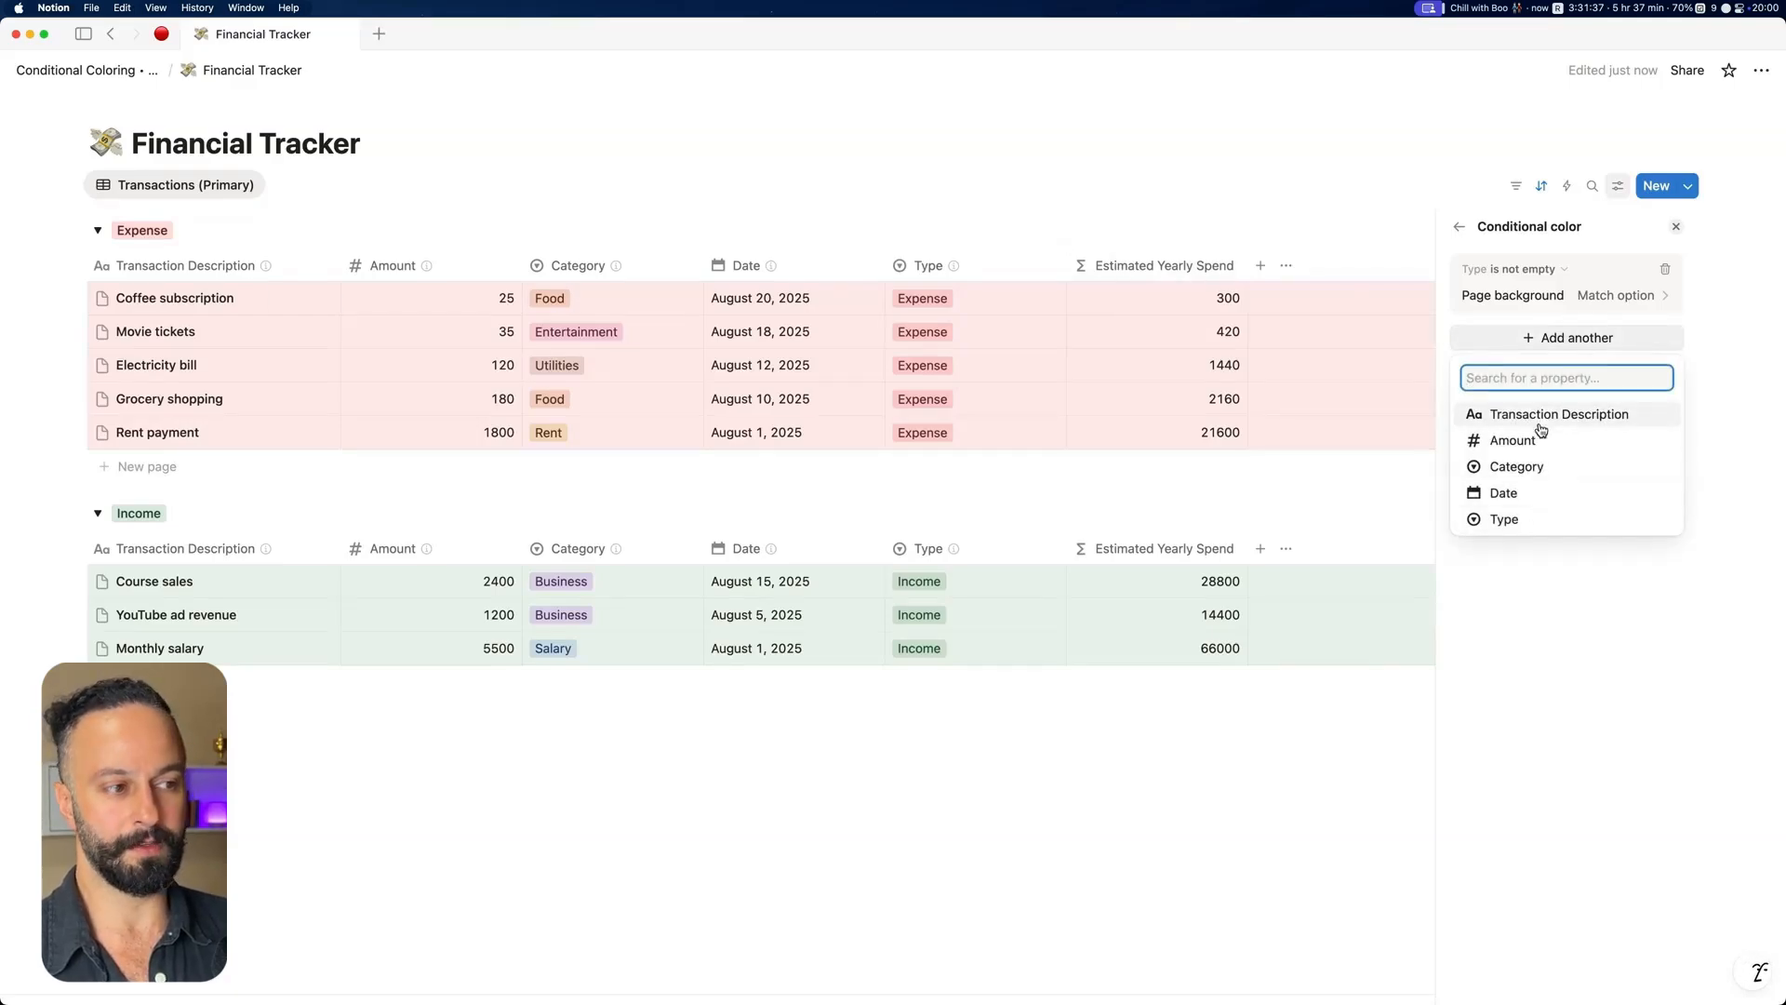
left_click(1550, 563)
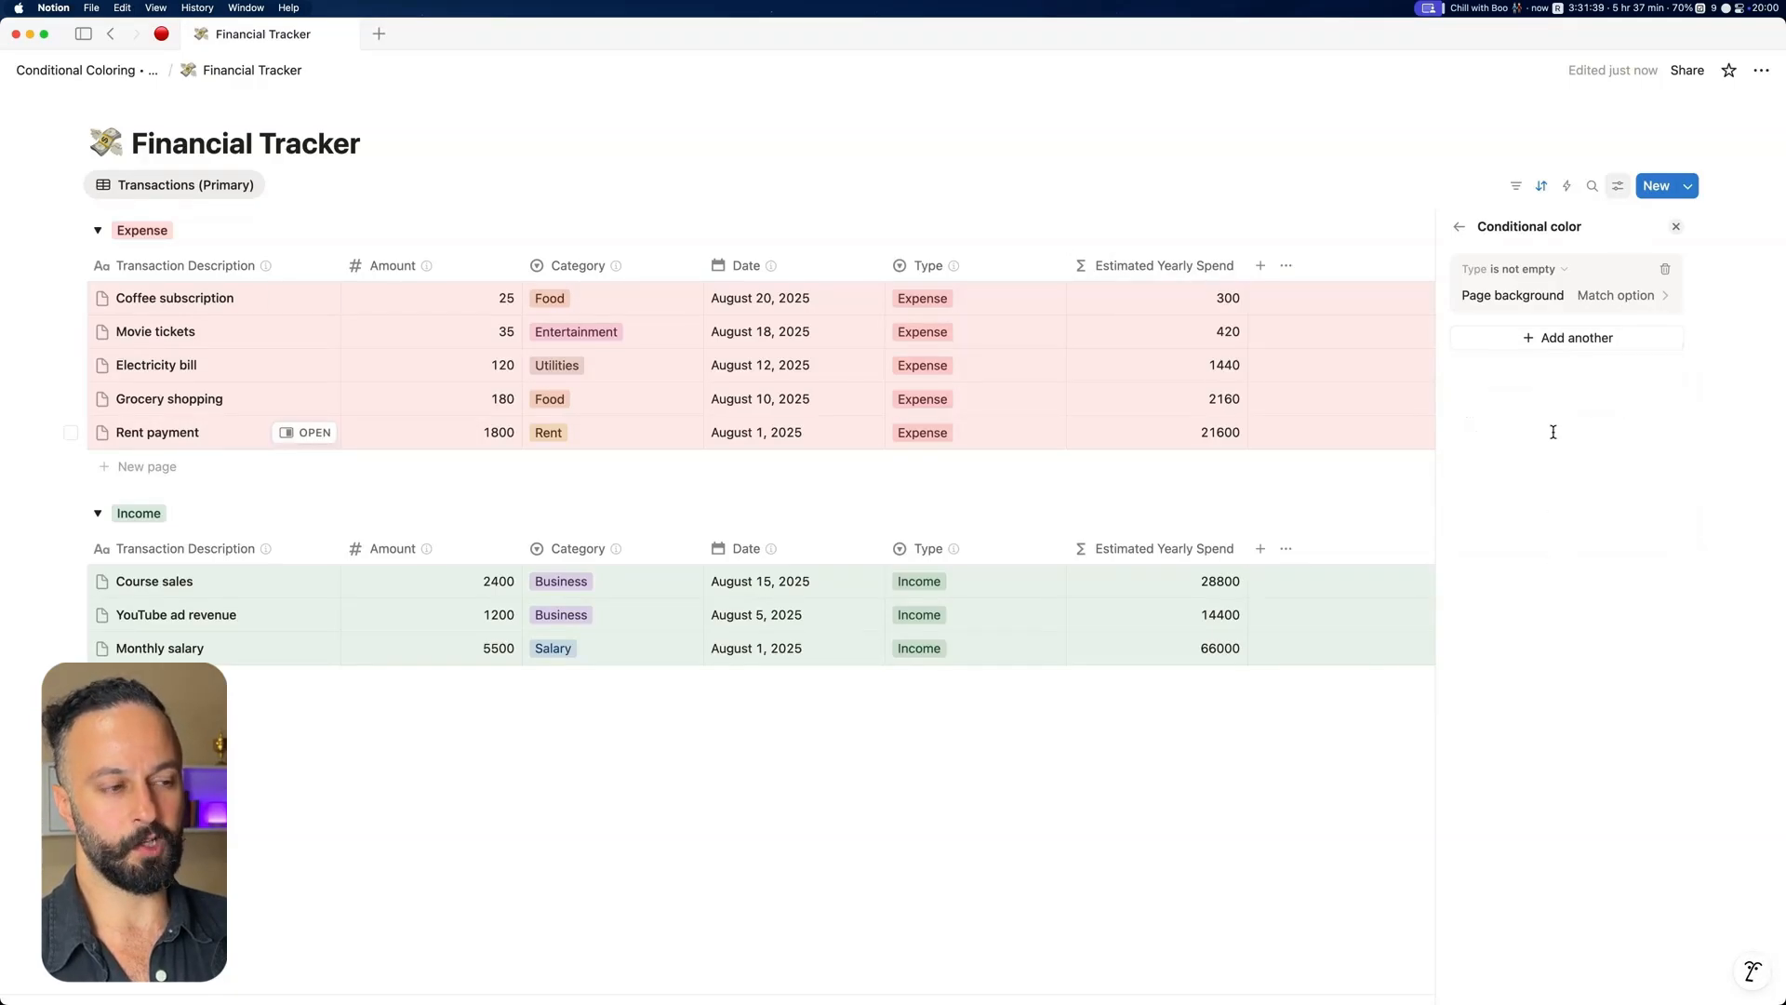
left_click(581, 786)
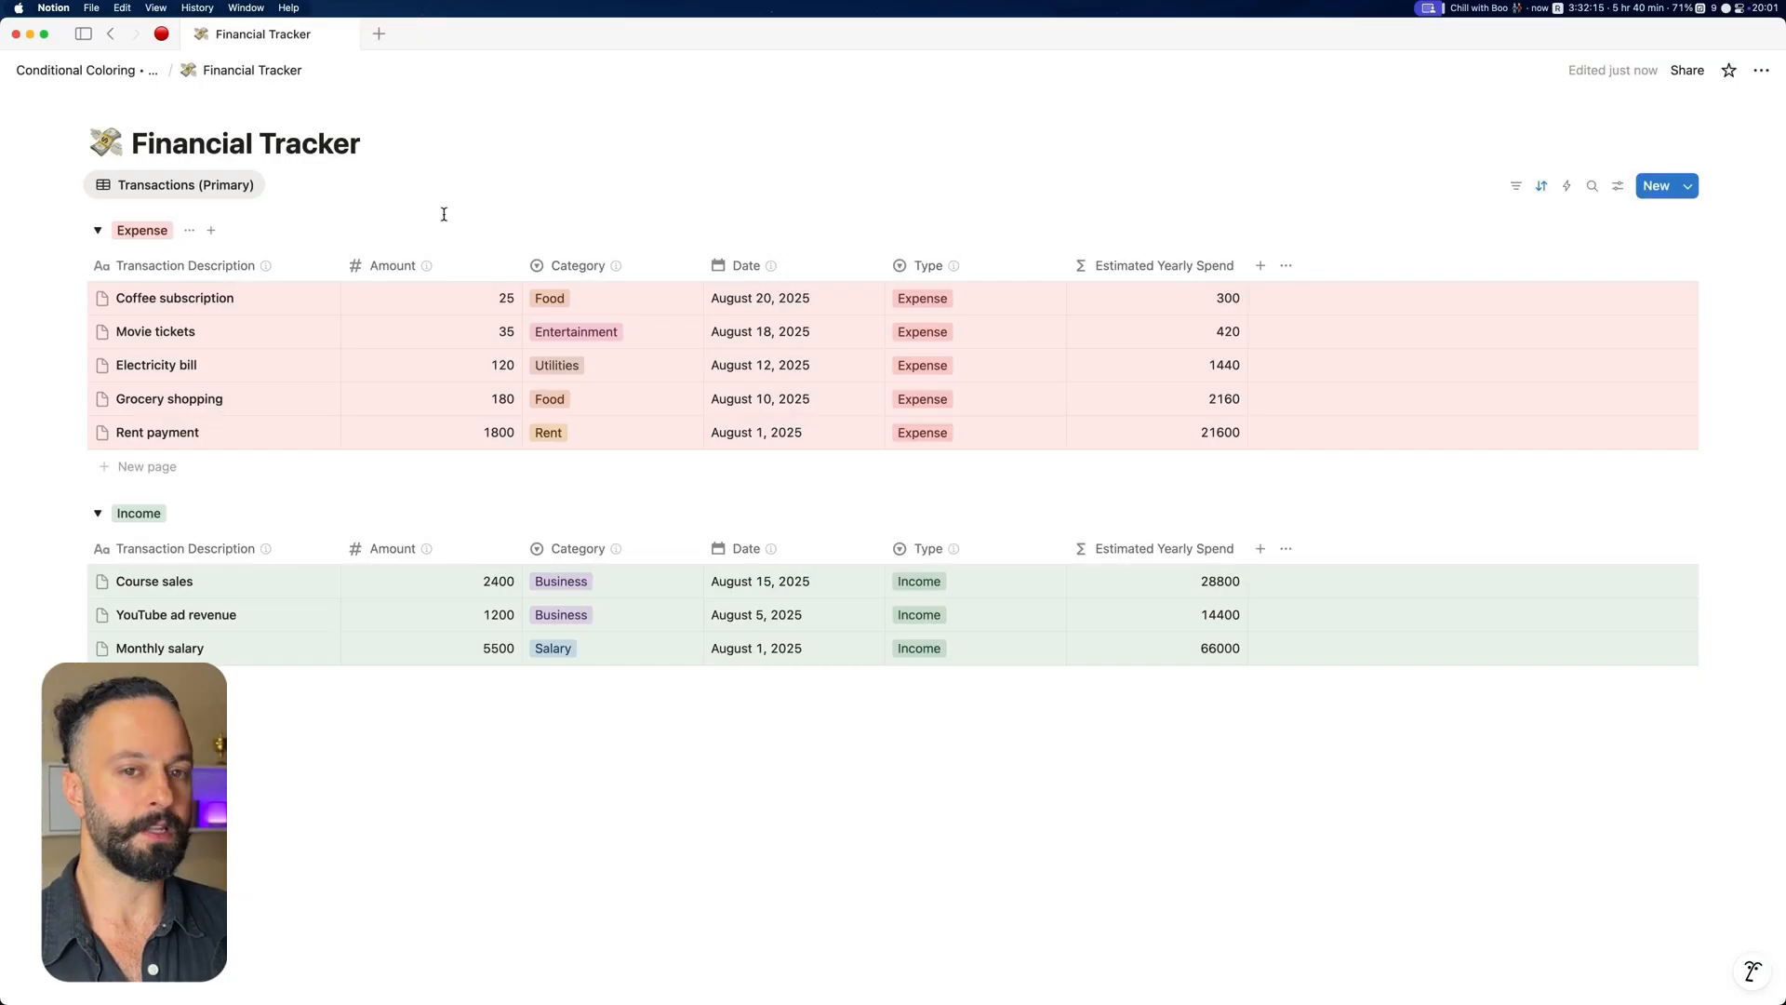
- Open the Content Planner database from the Conditional Coloring • 5 Examples page and hide the Views and Status properties in its Timeline view
left_click(100, 70)
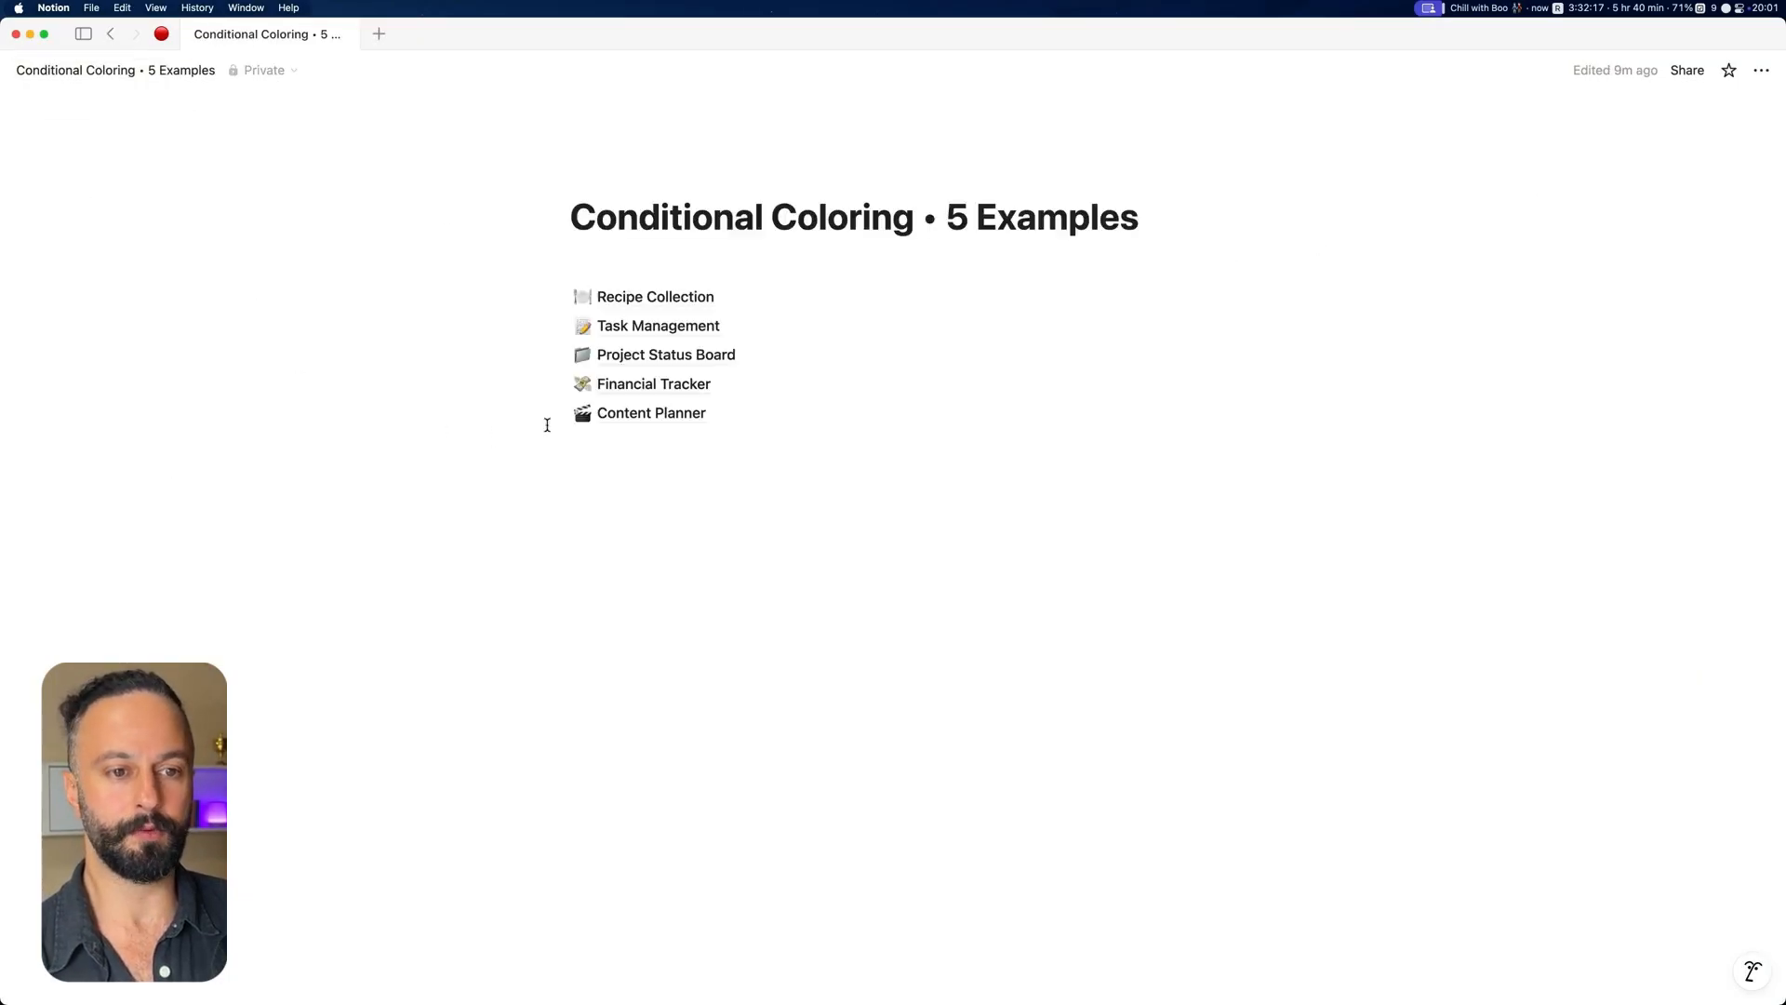
left_click(689, 411)
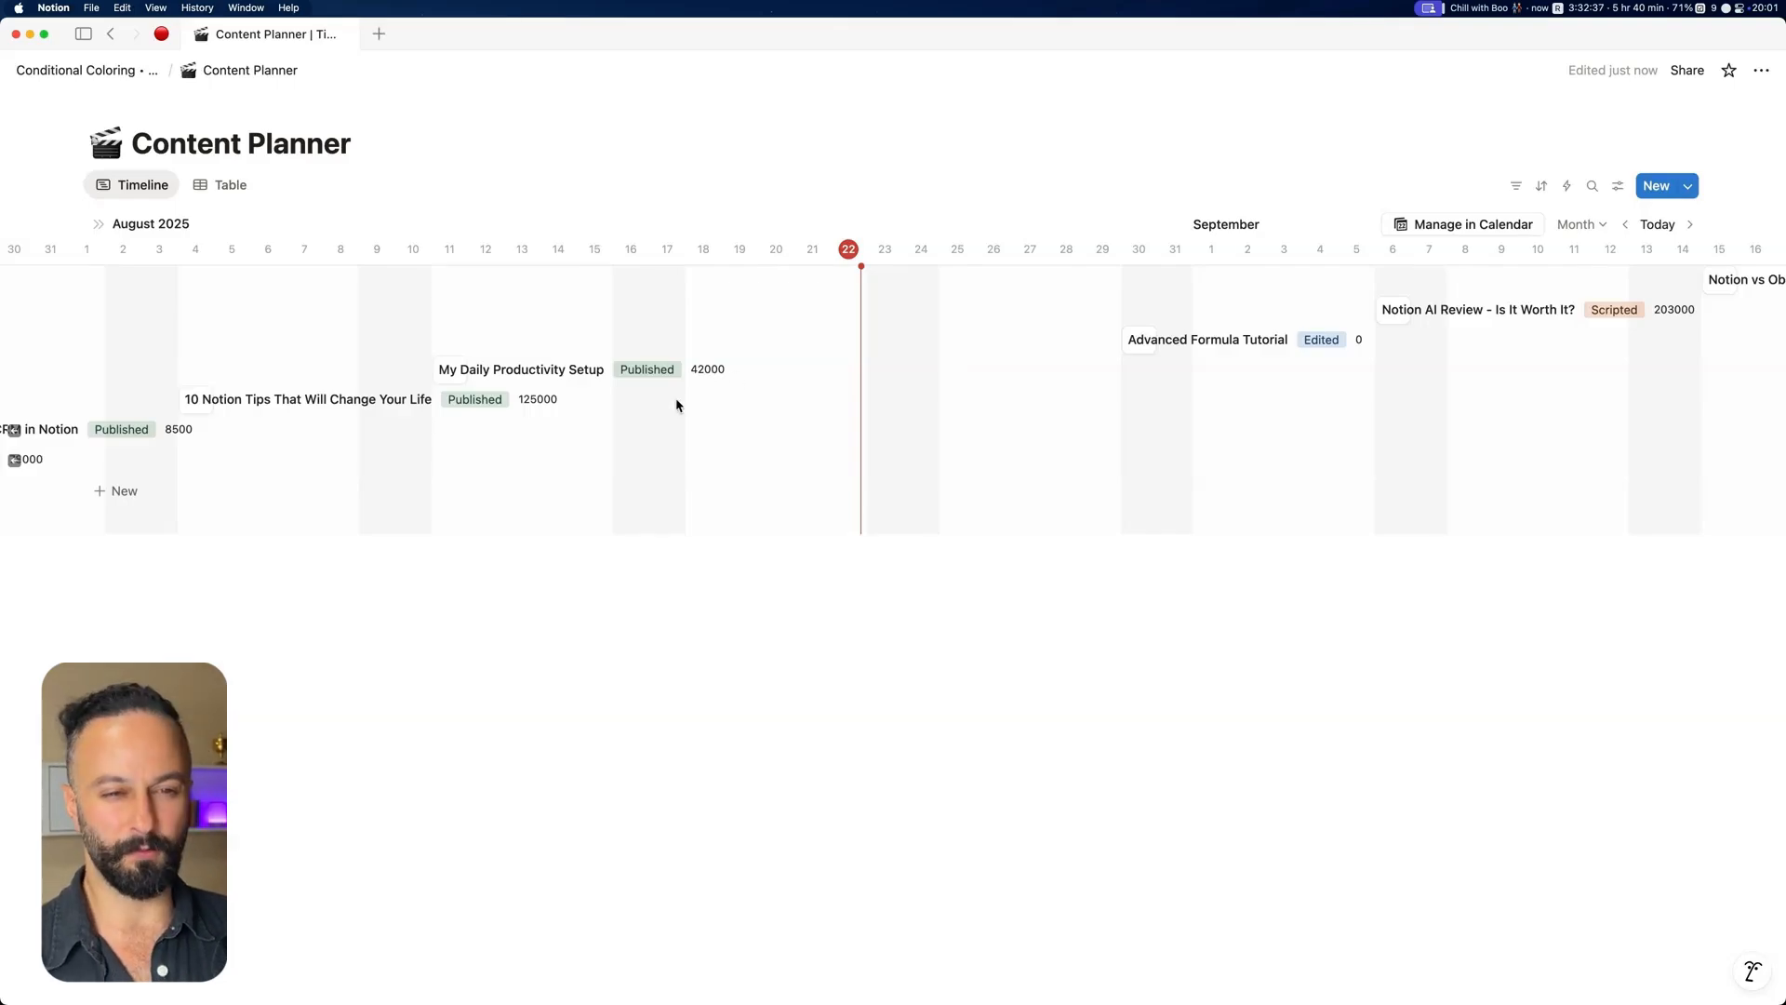
left_click(1619, 189)
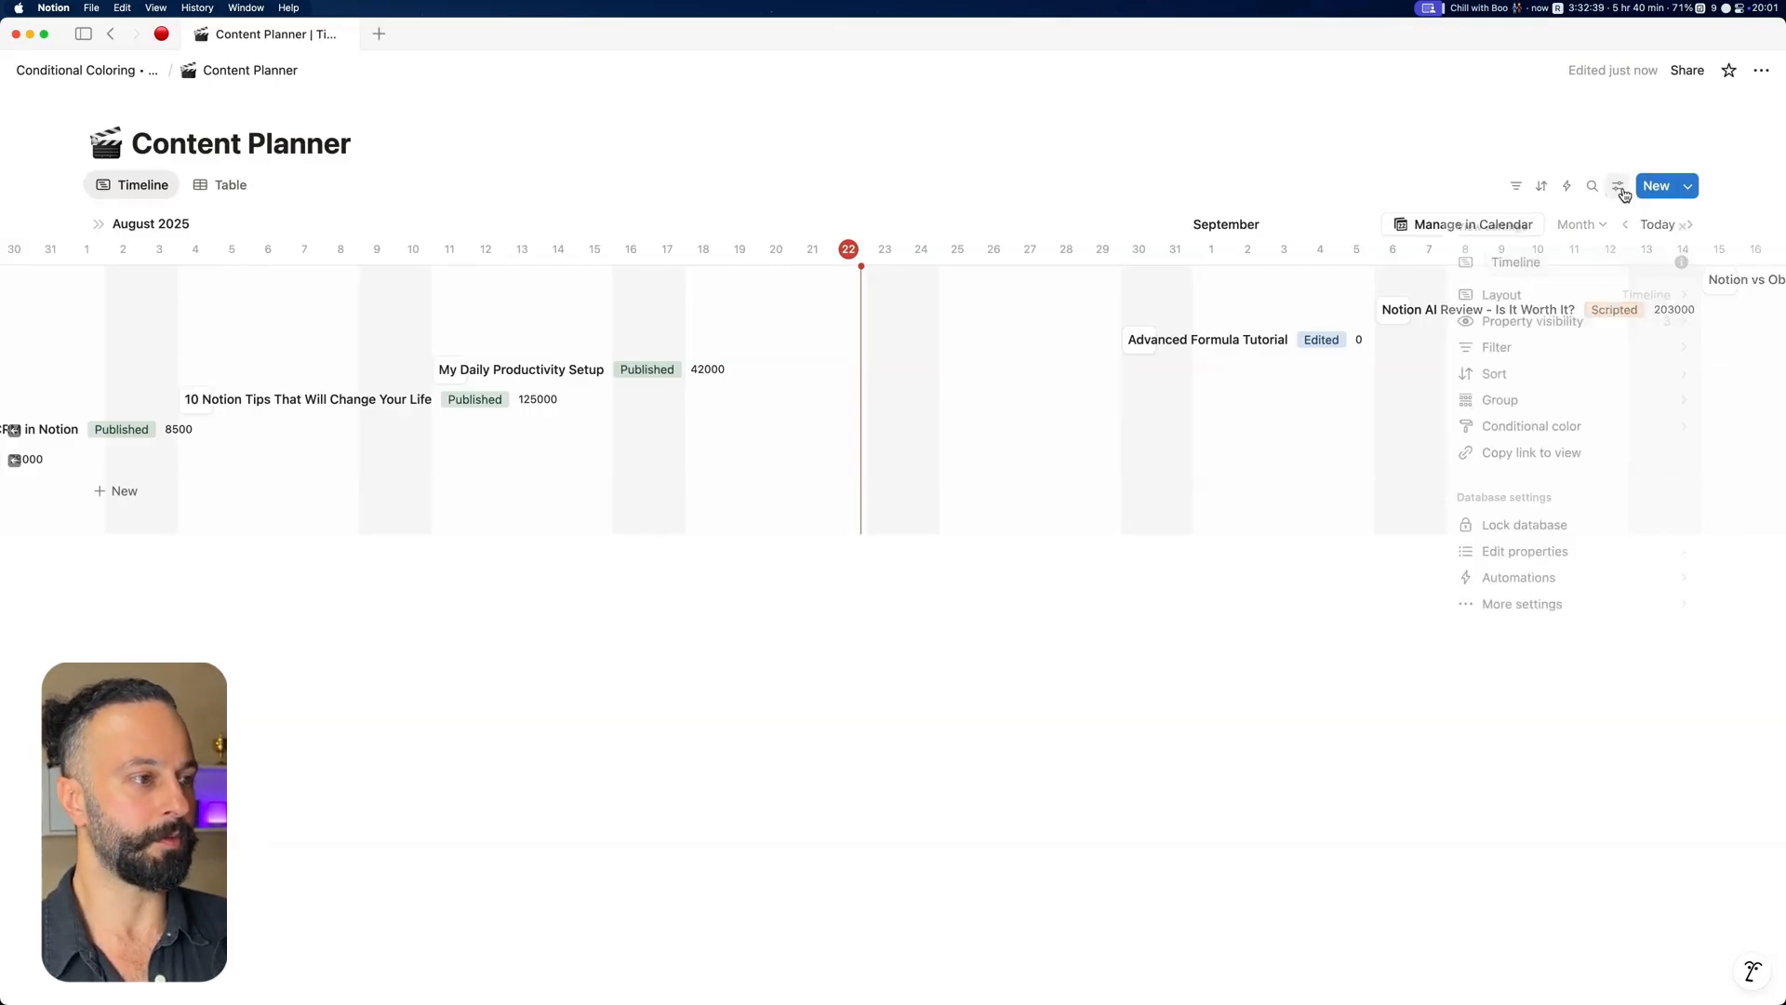
left_click(1578, 320)
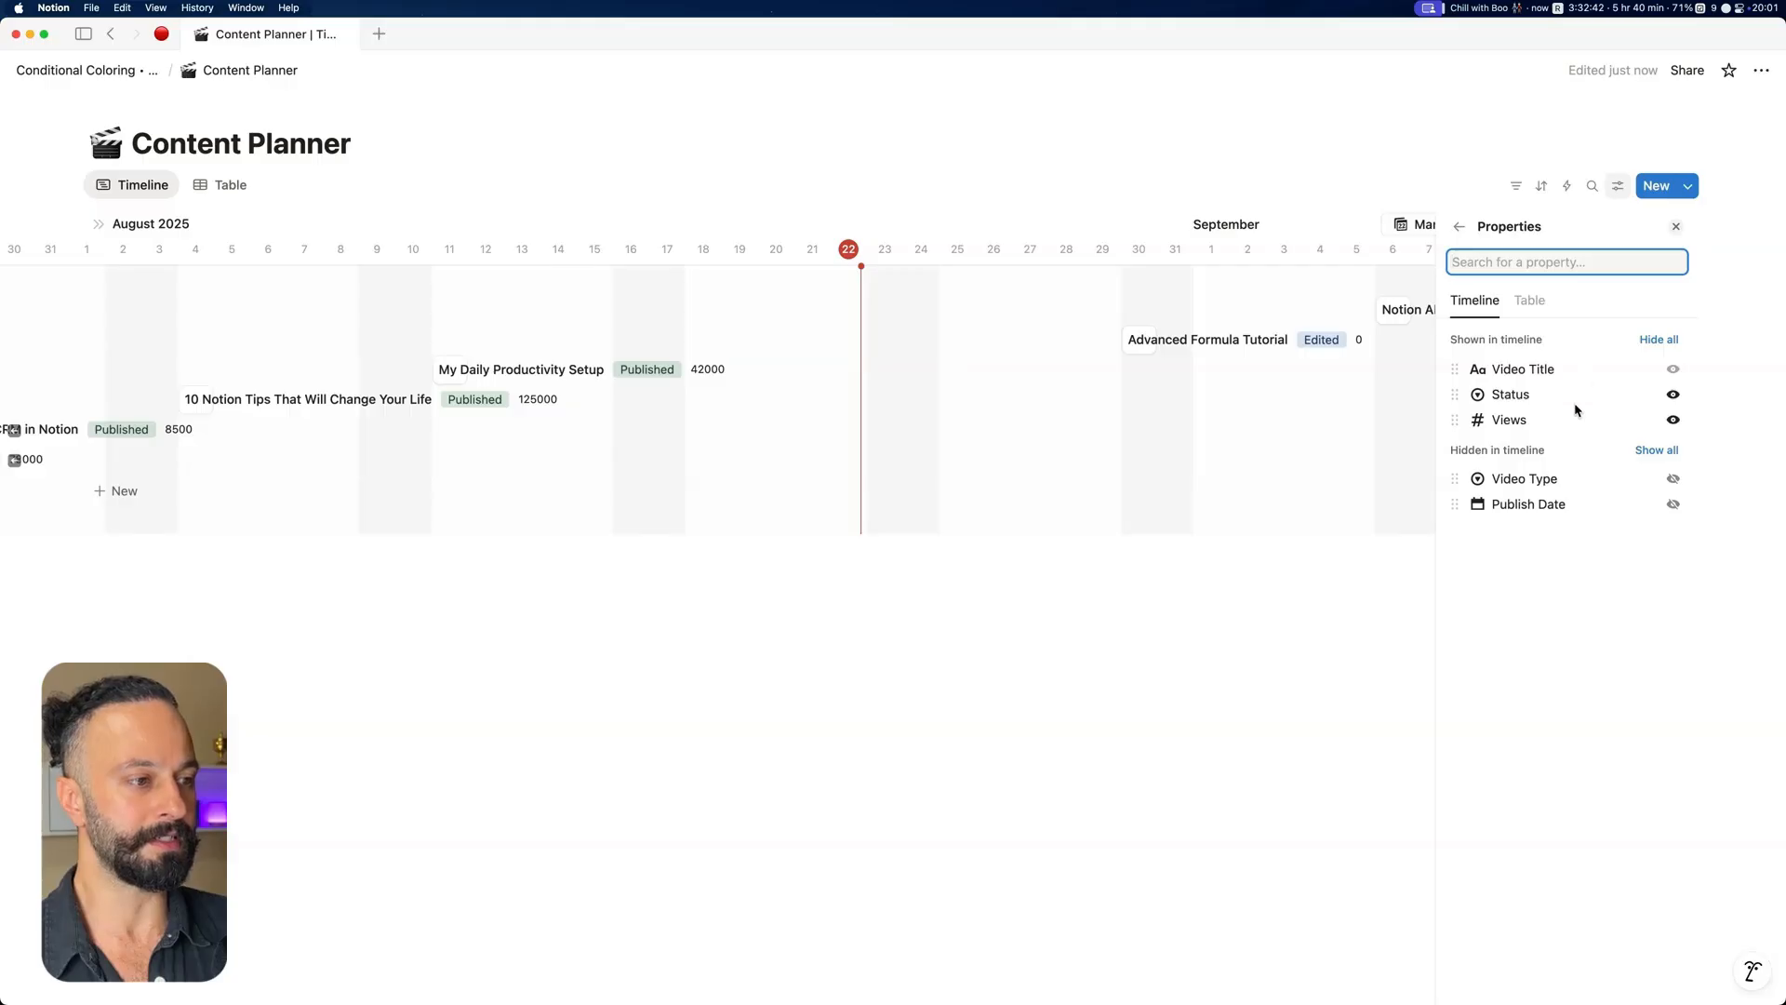
left_click(1672, 420)
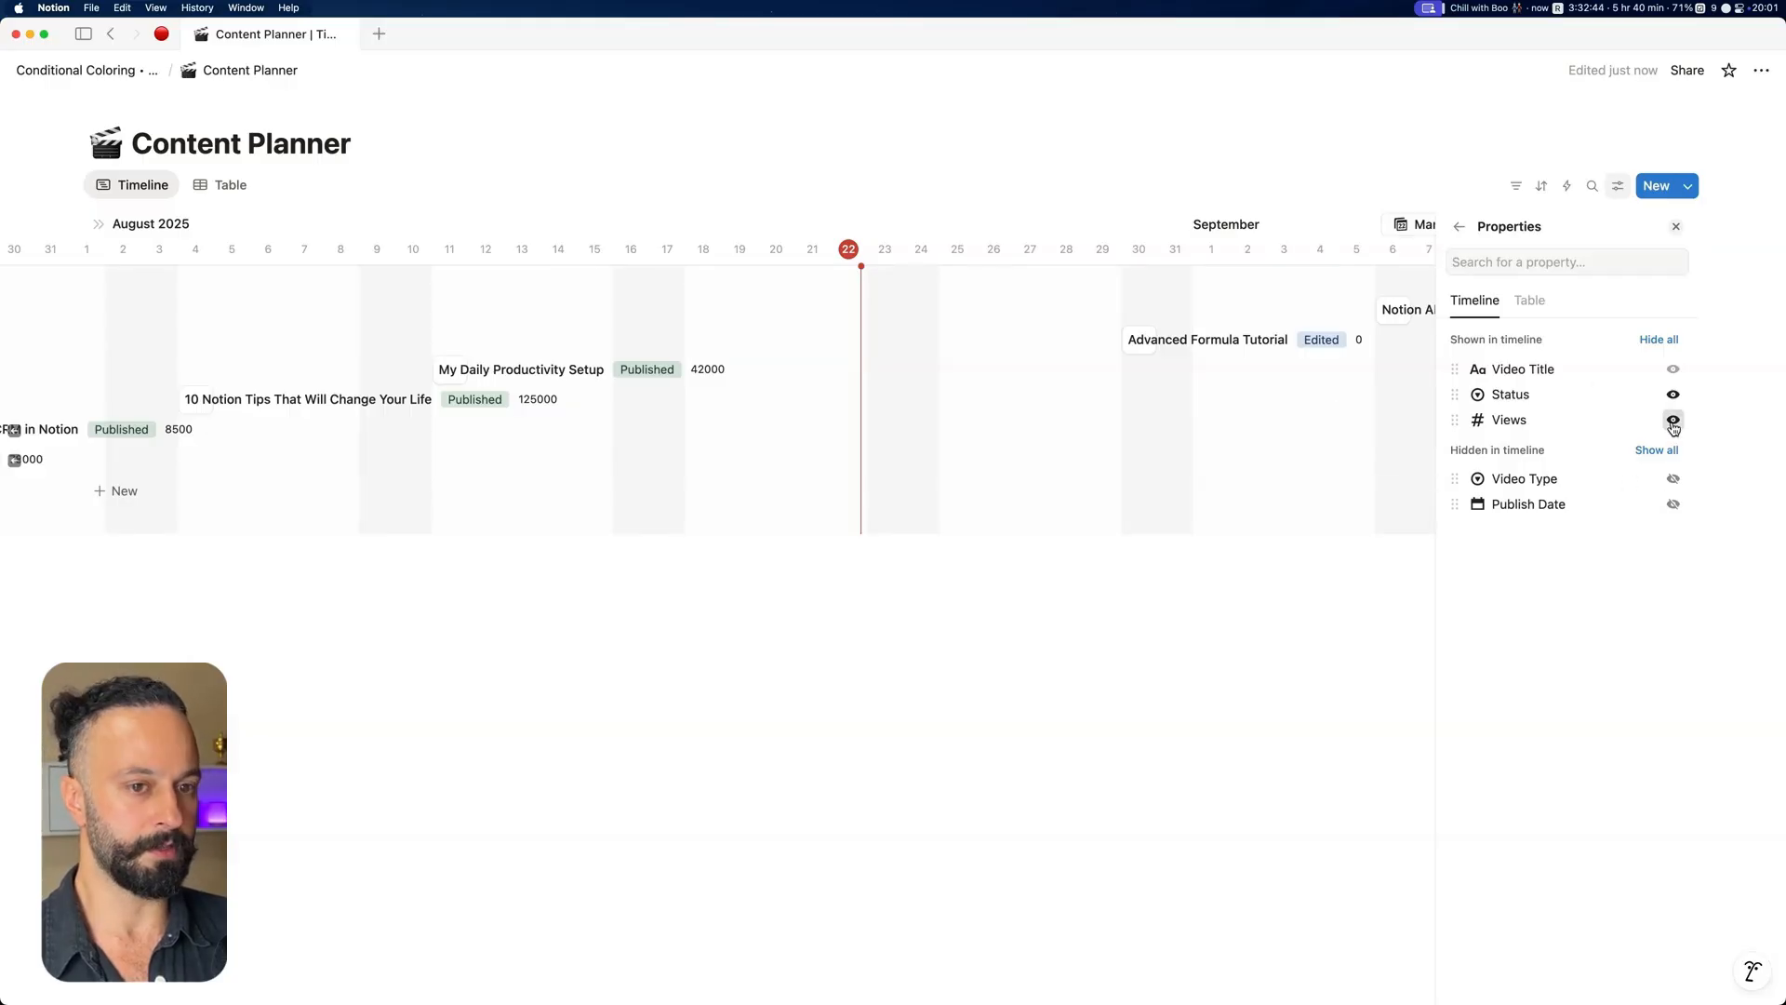
left_click(1462, 227)
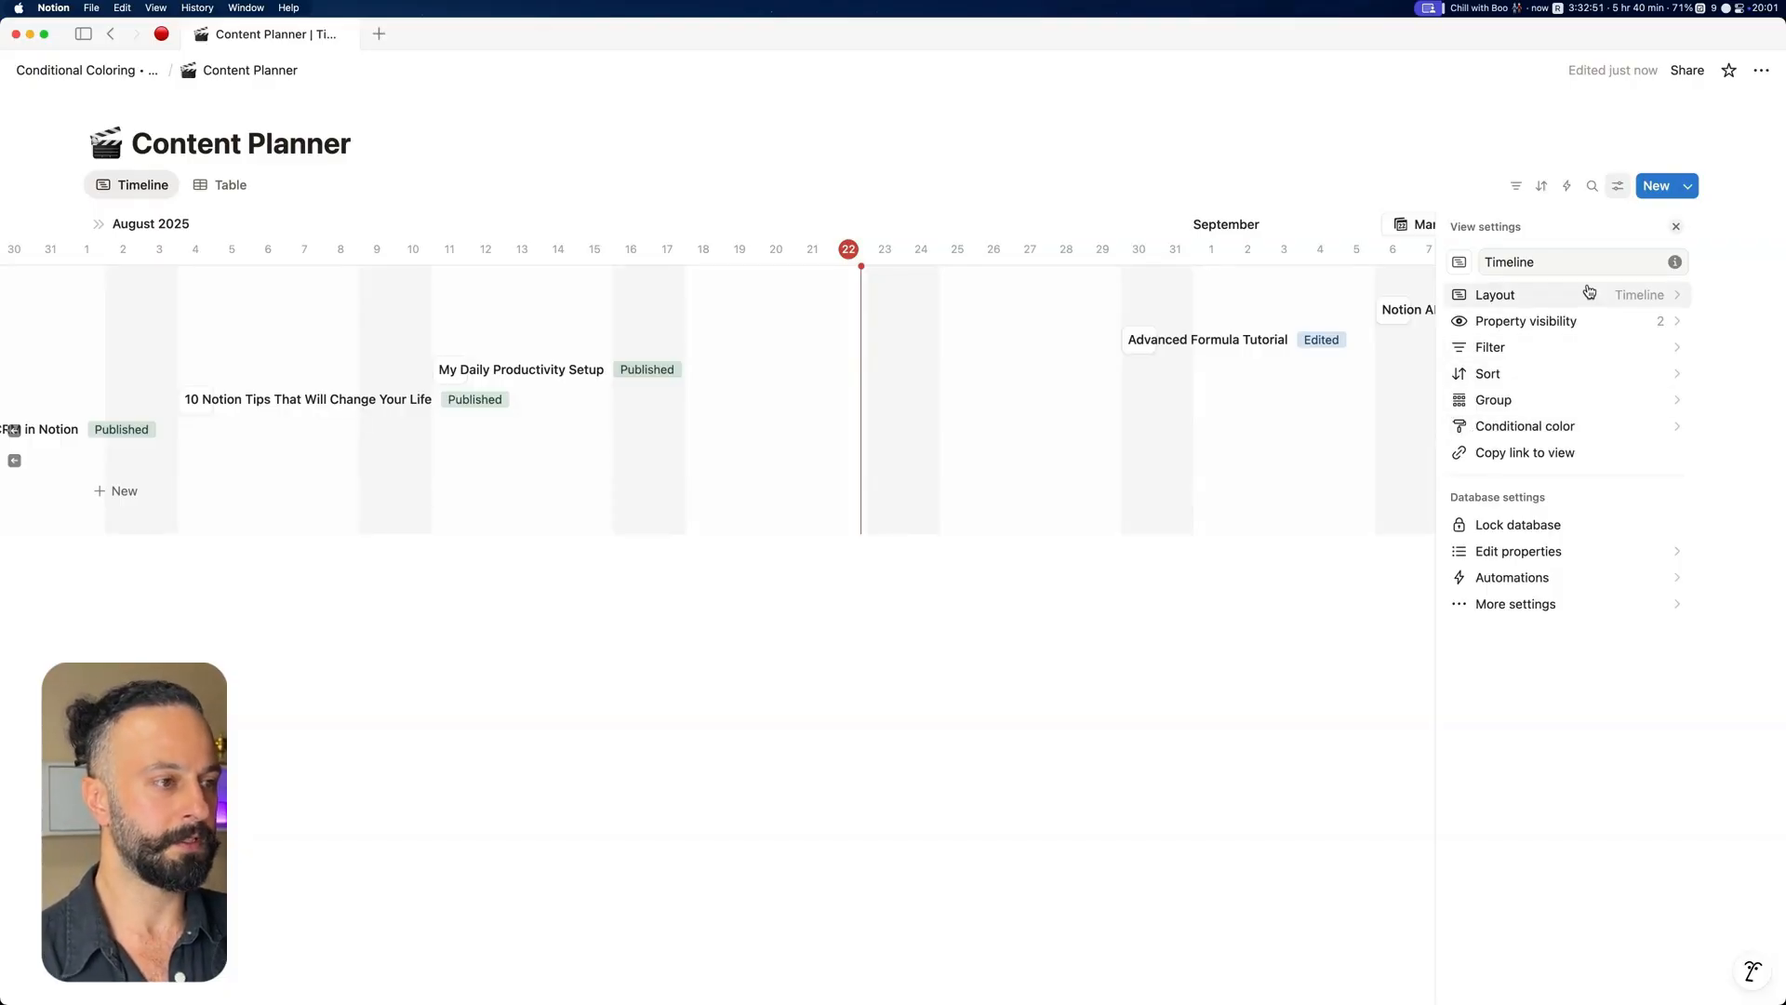
left_click(1568, 326)
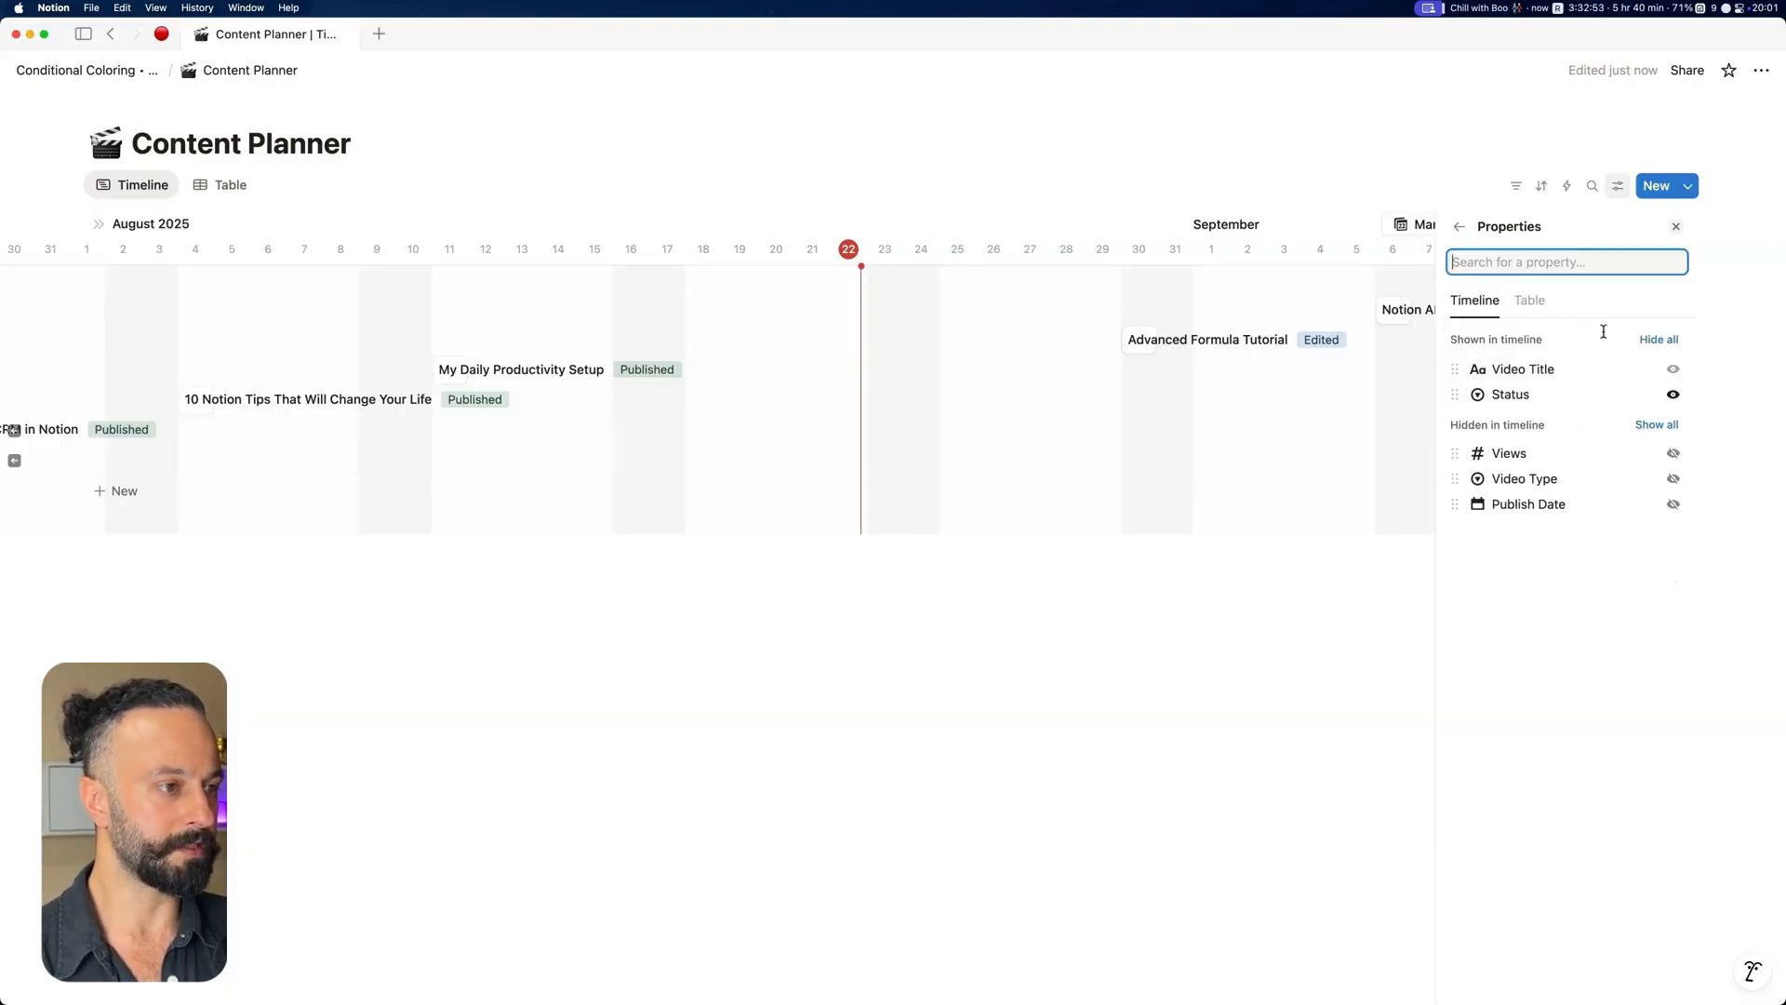
left_click(1672, 394)
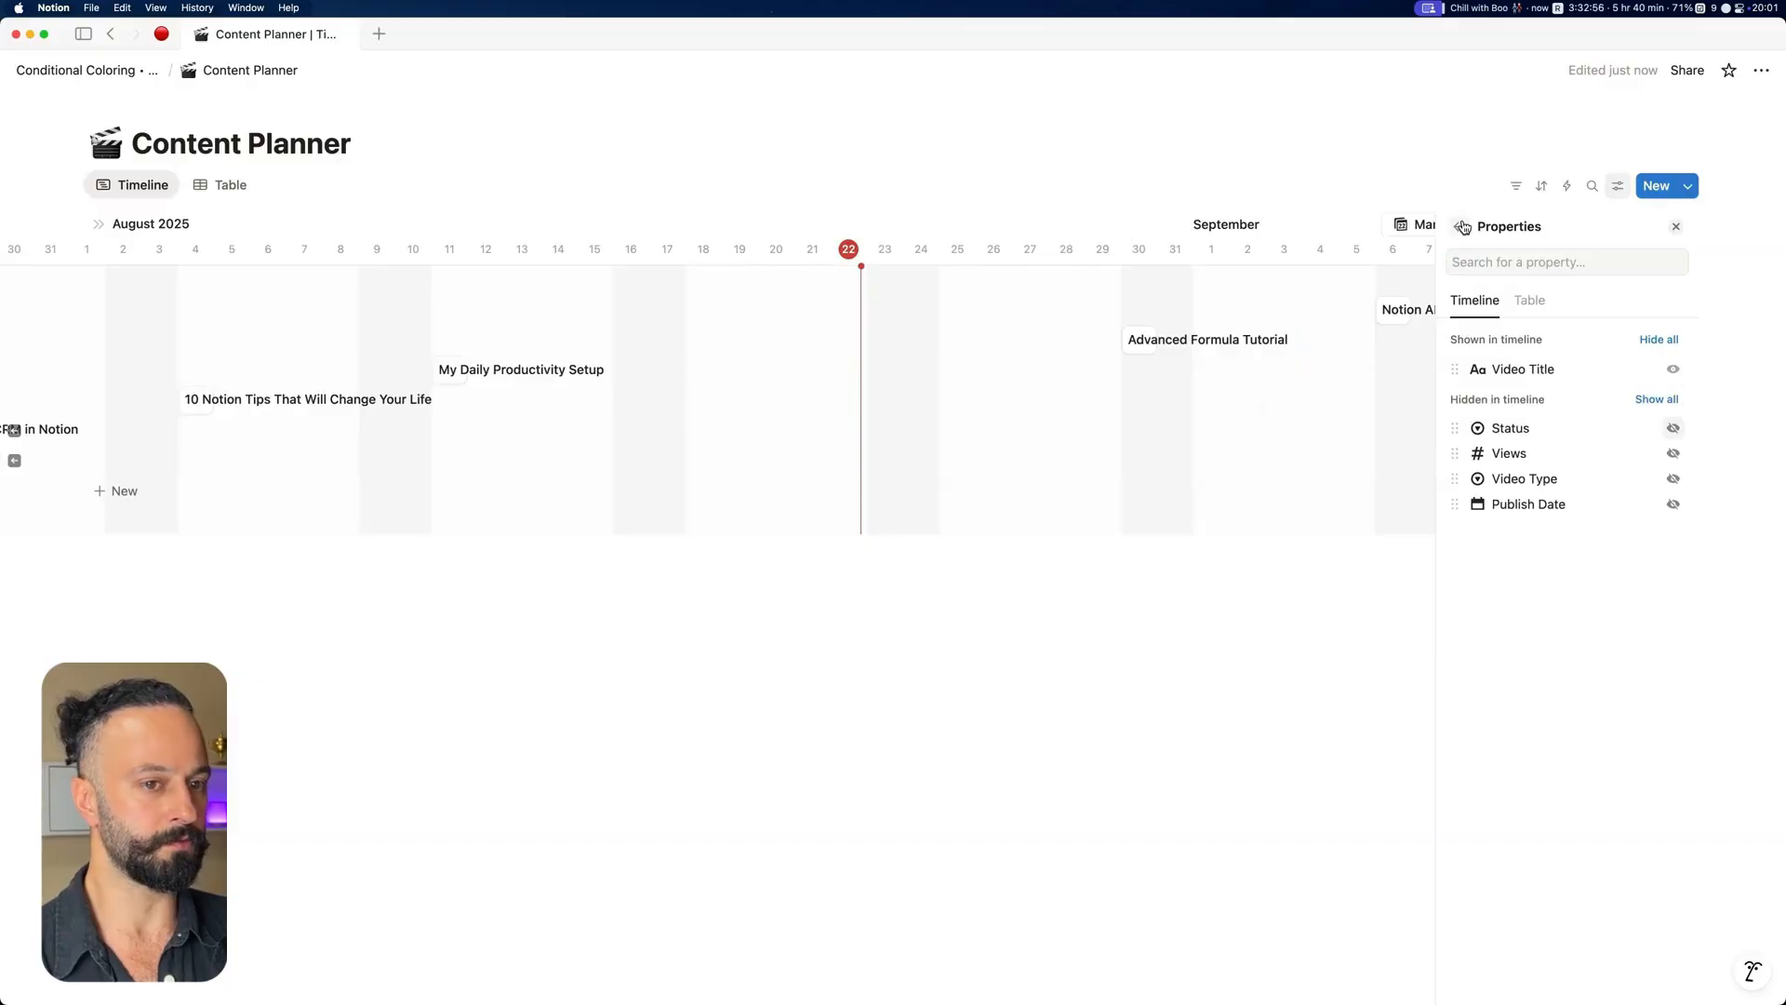
- Add a conditional color rule to the Timeline view for Views > 10000, keeping the page background on Green
left_click(1459, 226)
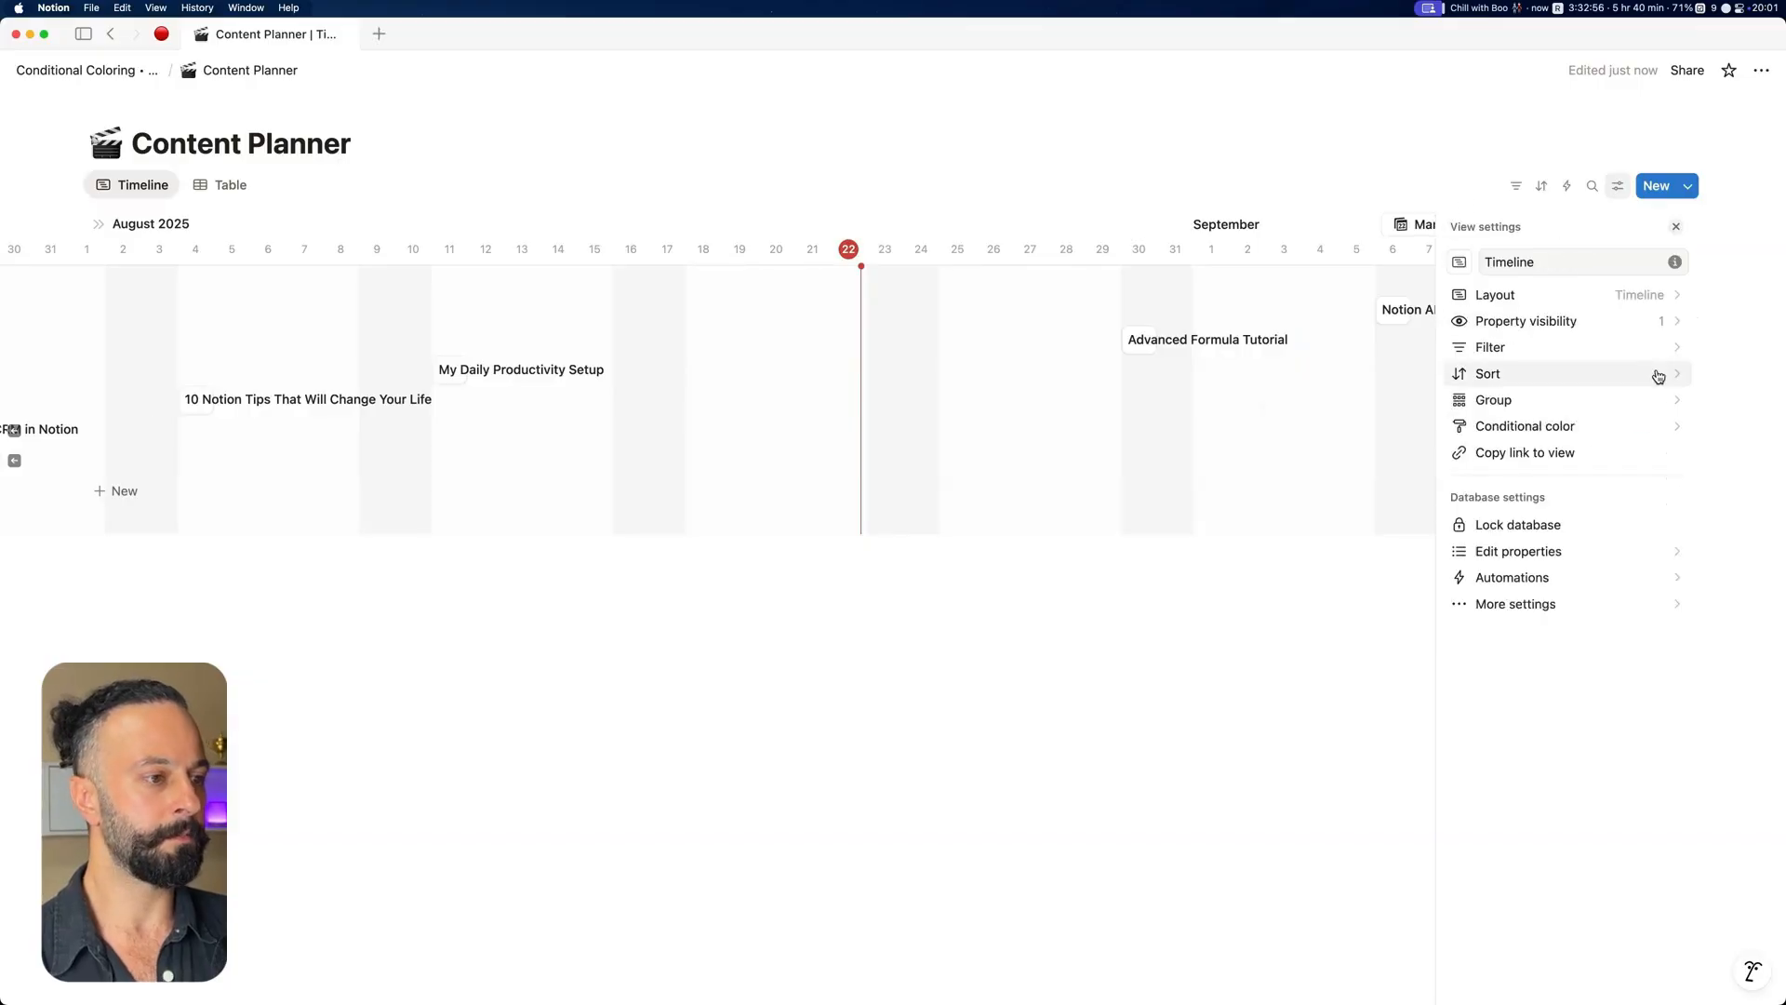
left_click(1635, 425)
left_click(1583, 463)
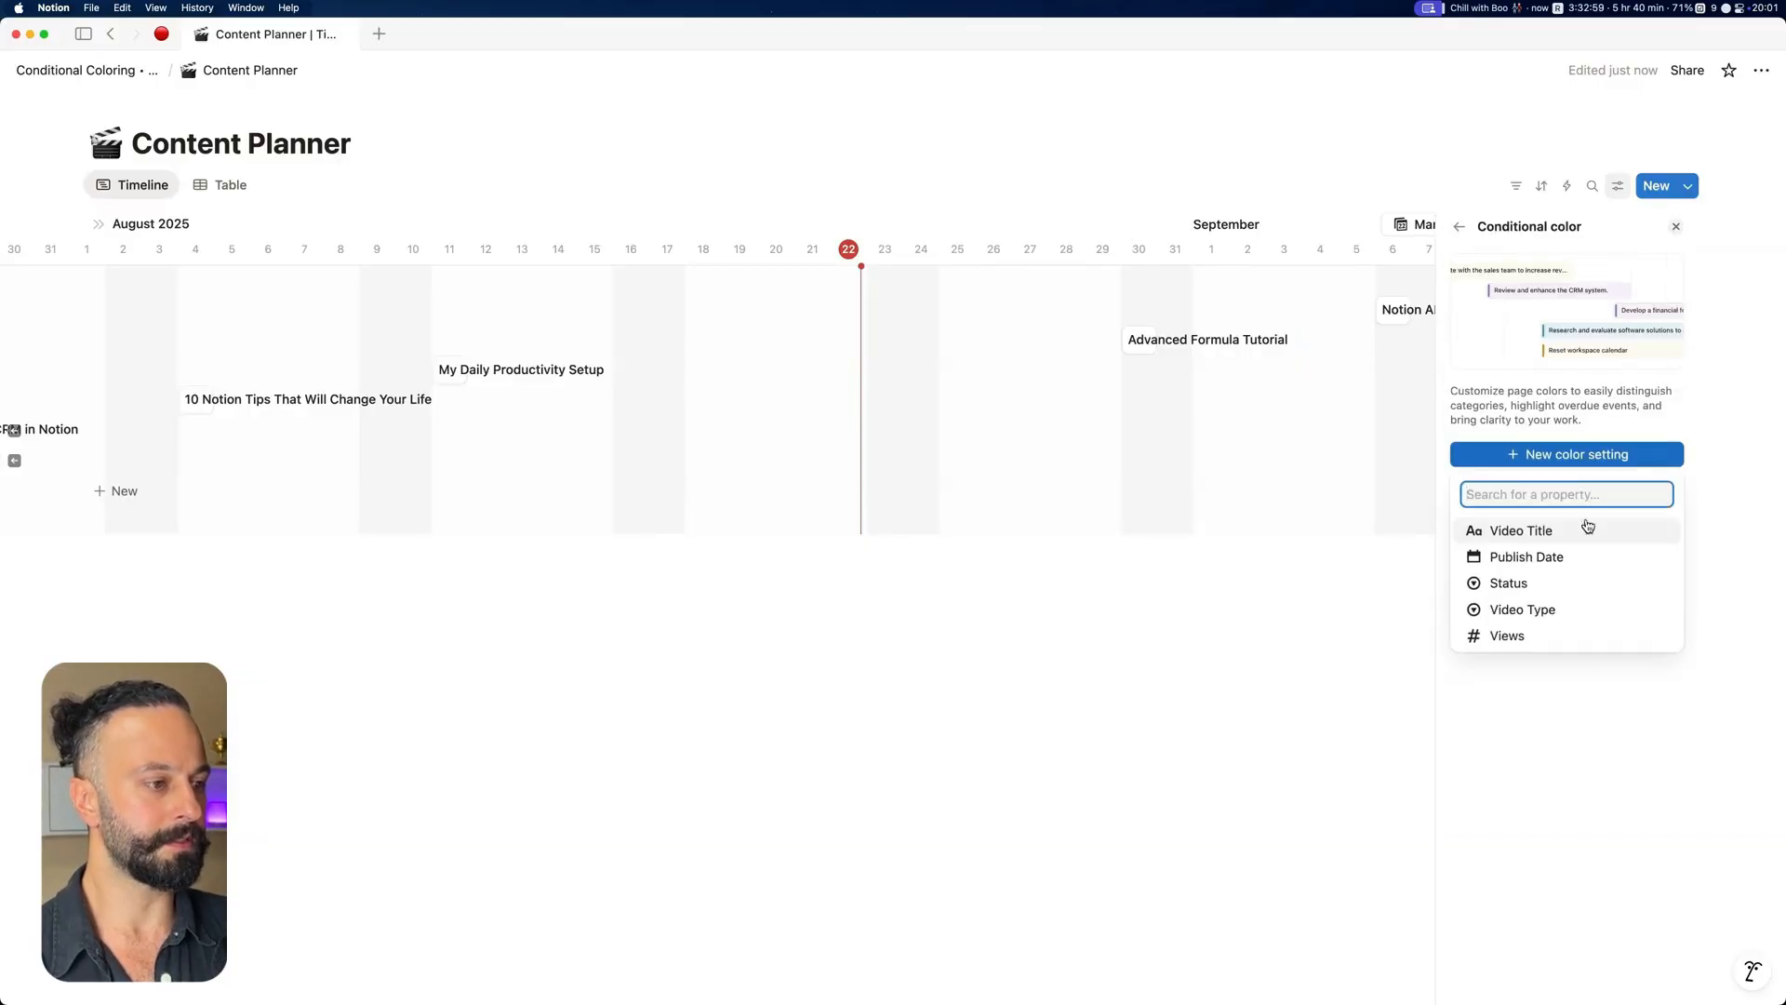
left_click(1566, 639)
left_click(1549, 269)
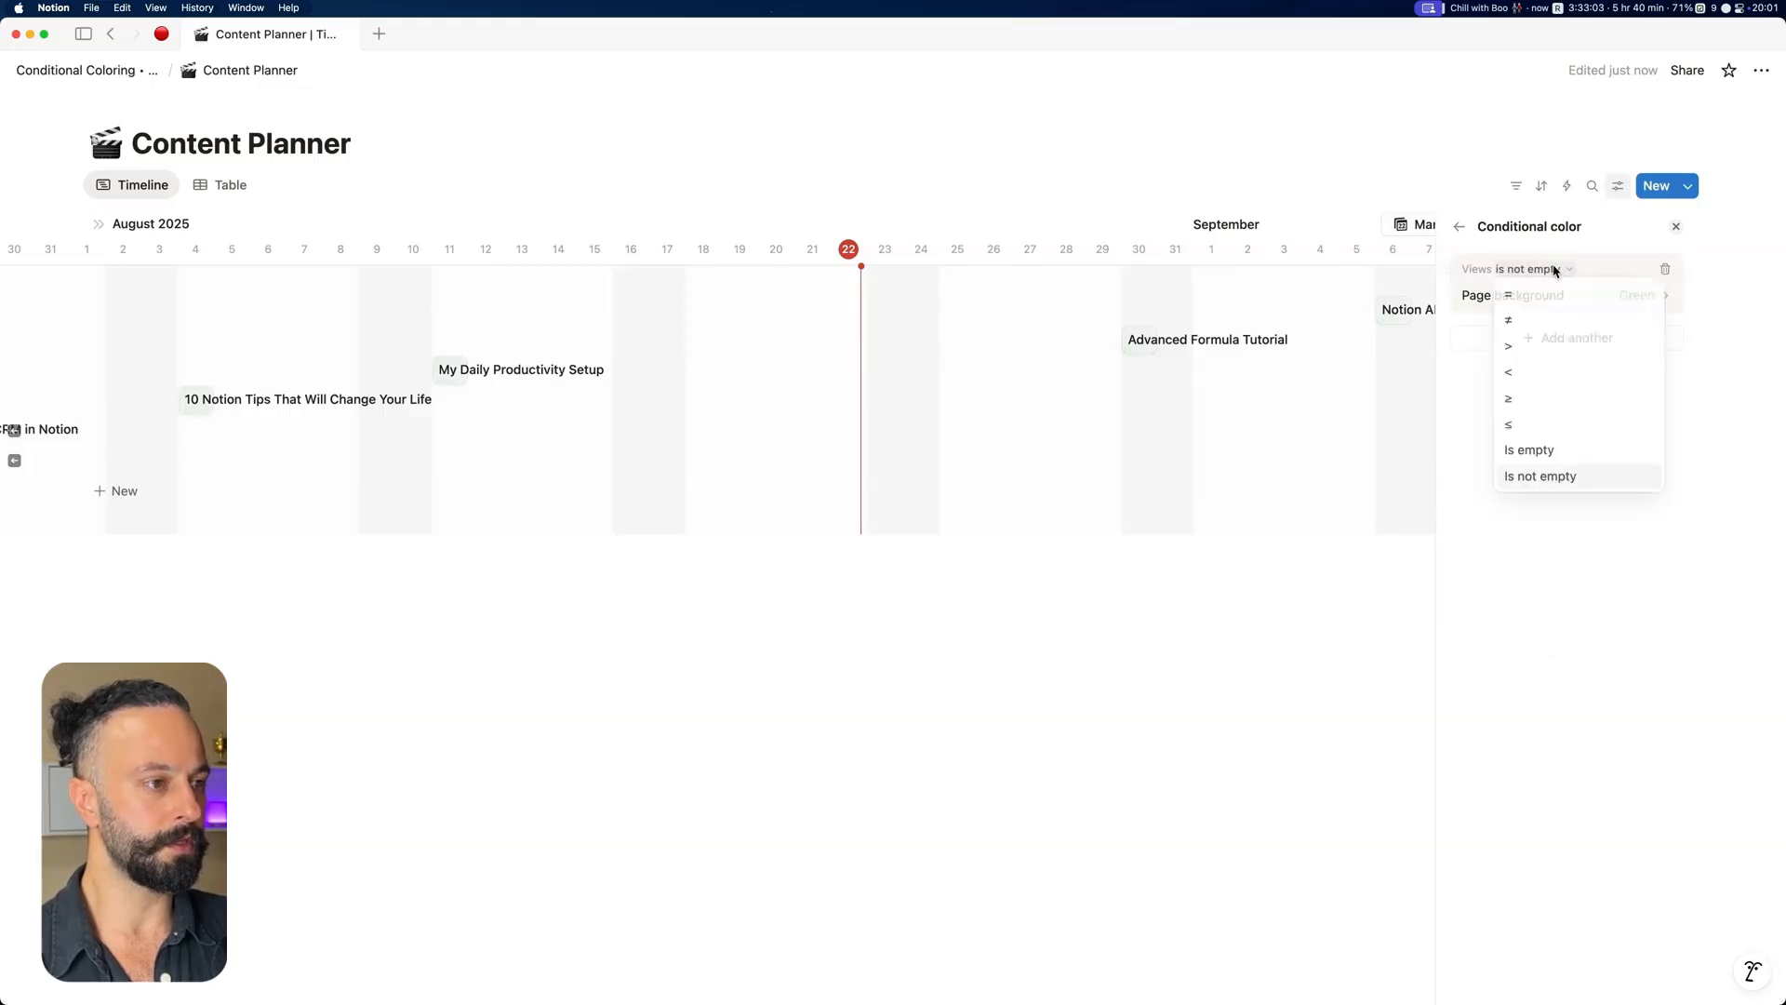
left_click(1523, 357)
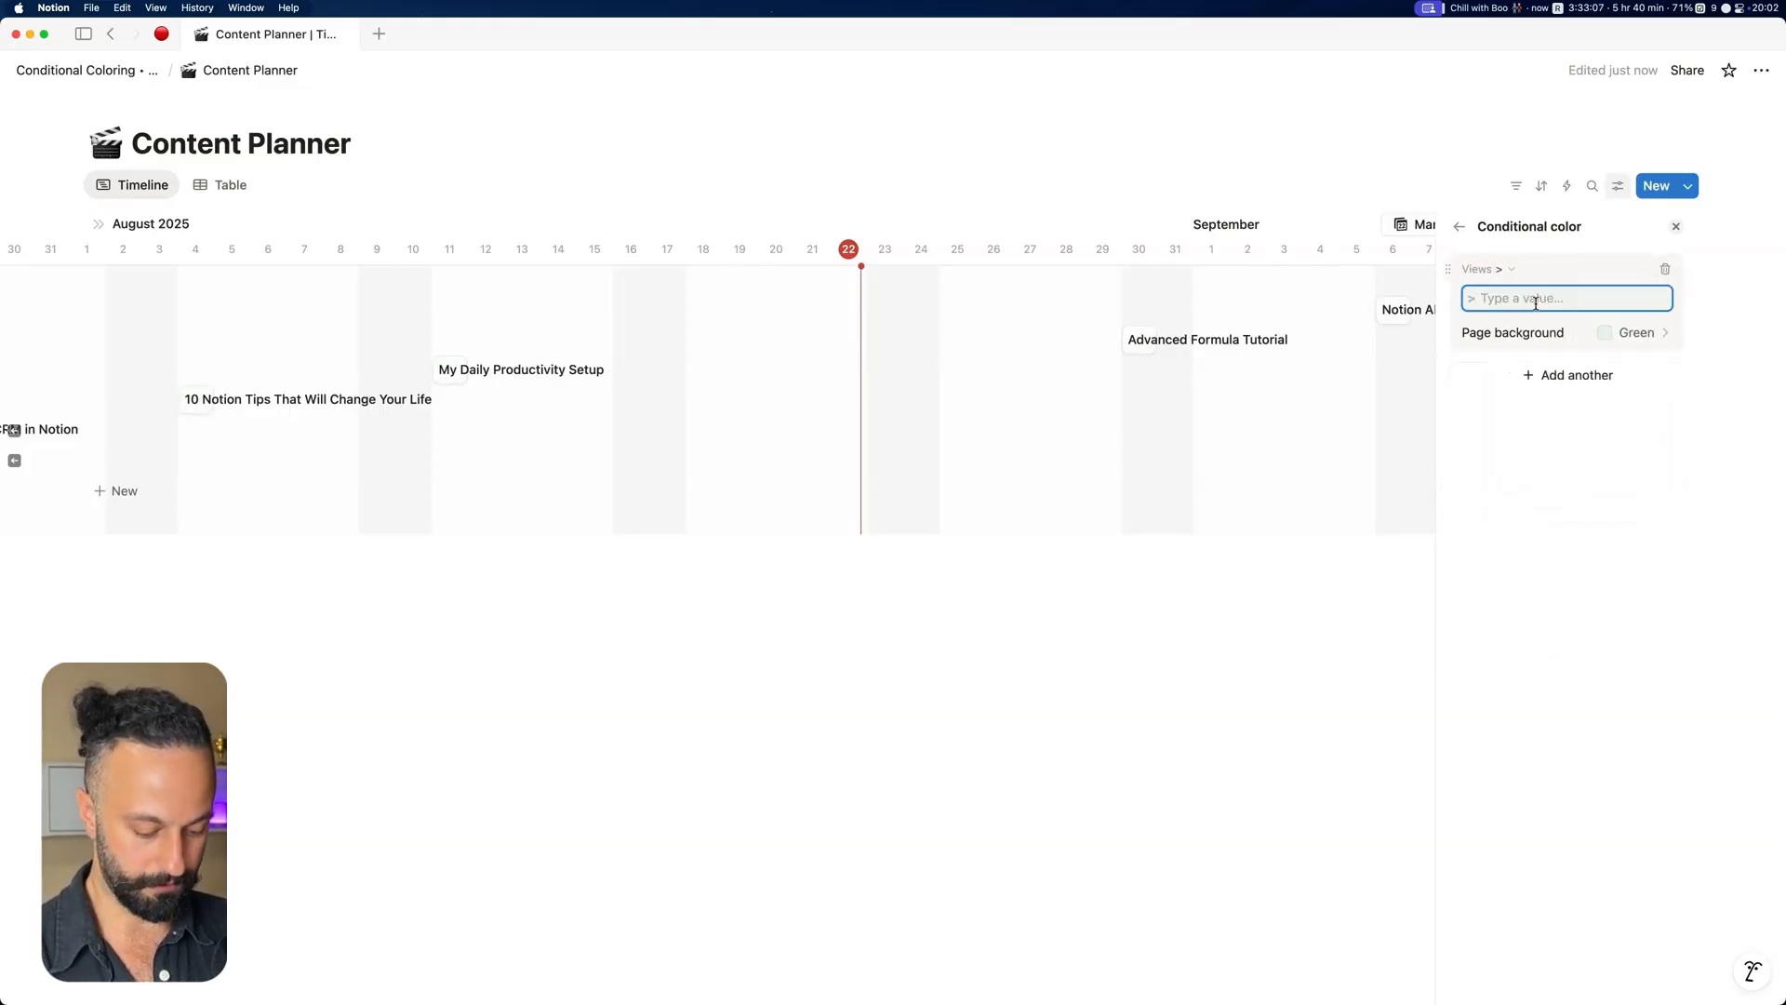
type("10000")
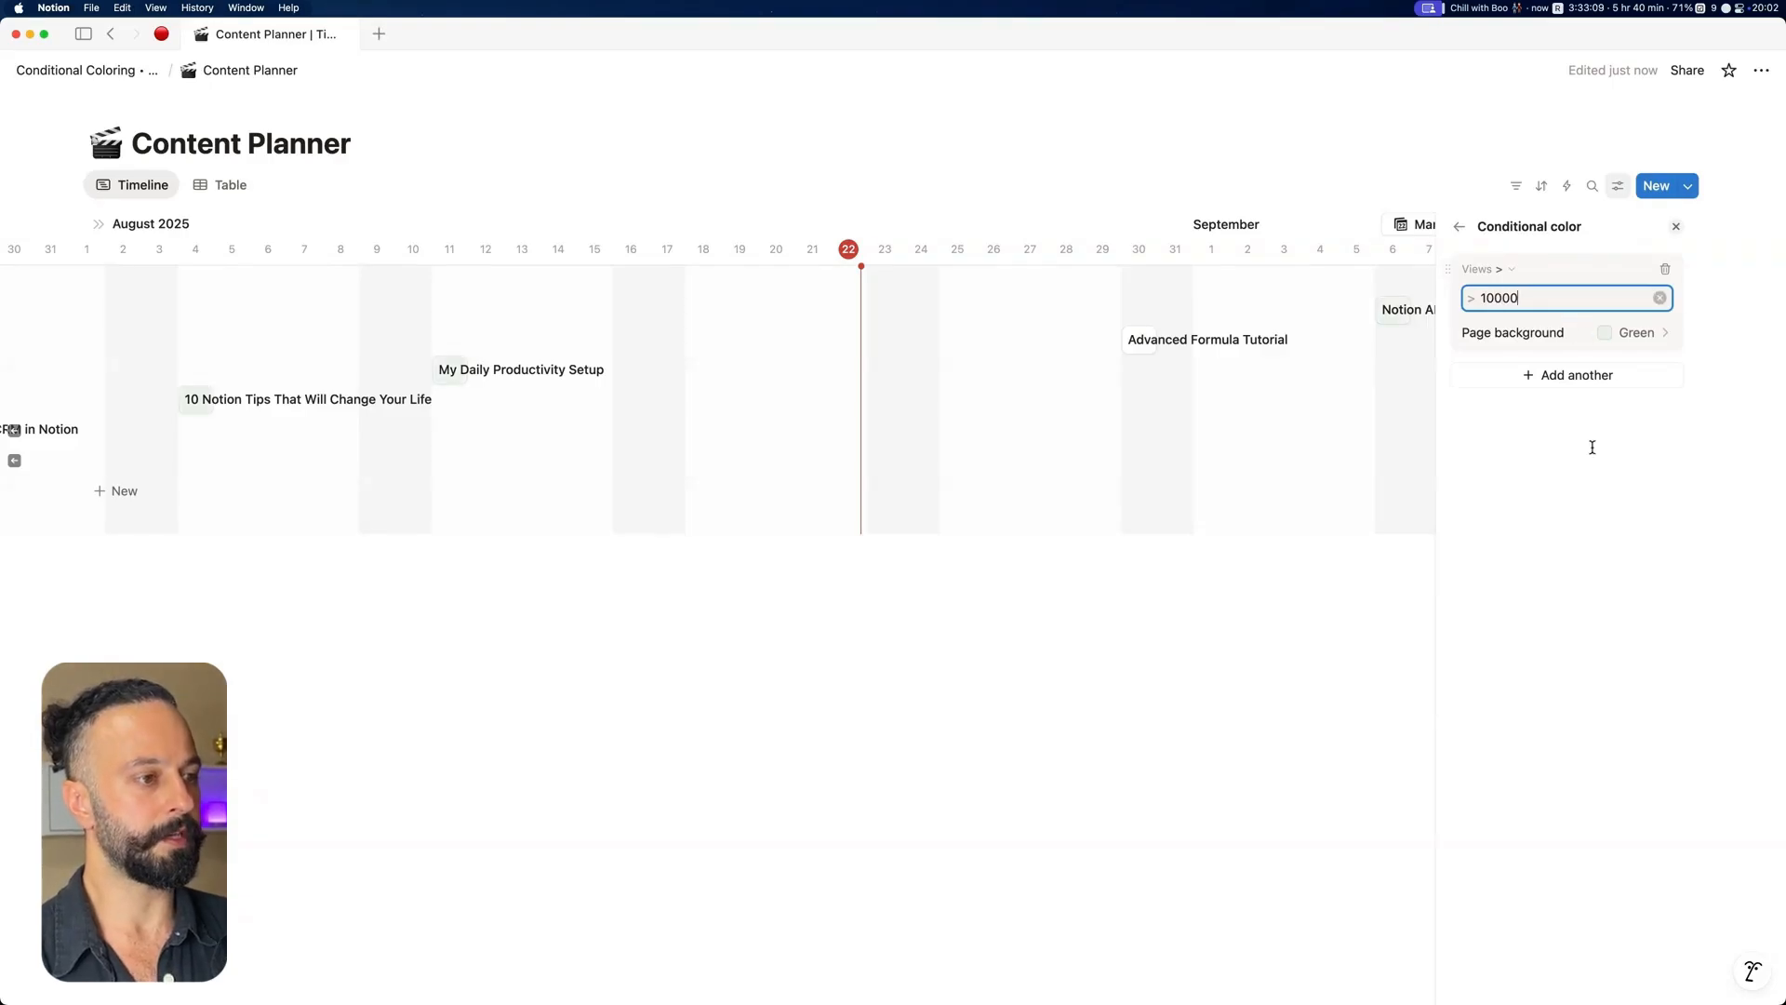
left_click(1591, 497)
left_click(1676, 227)
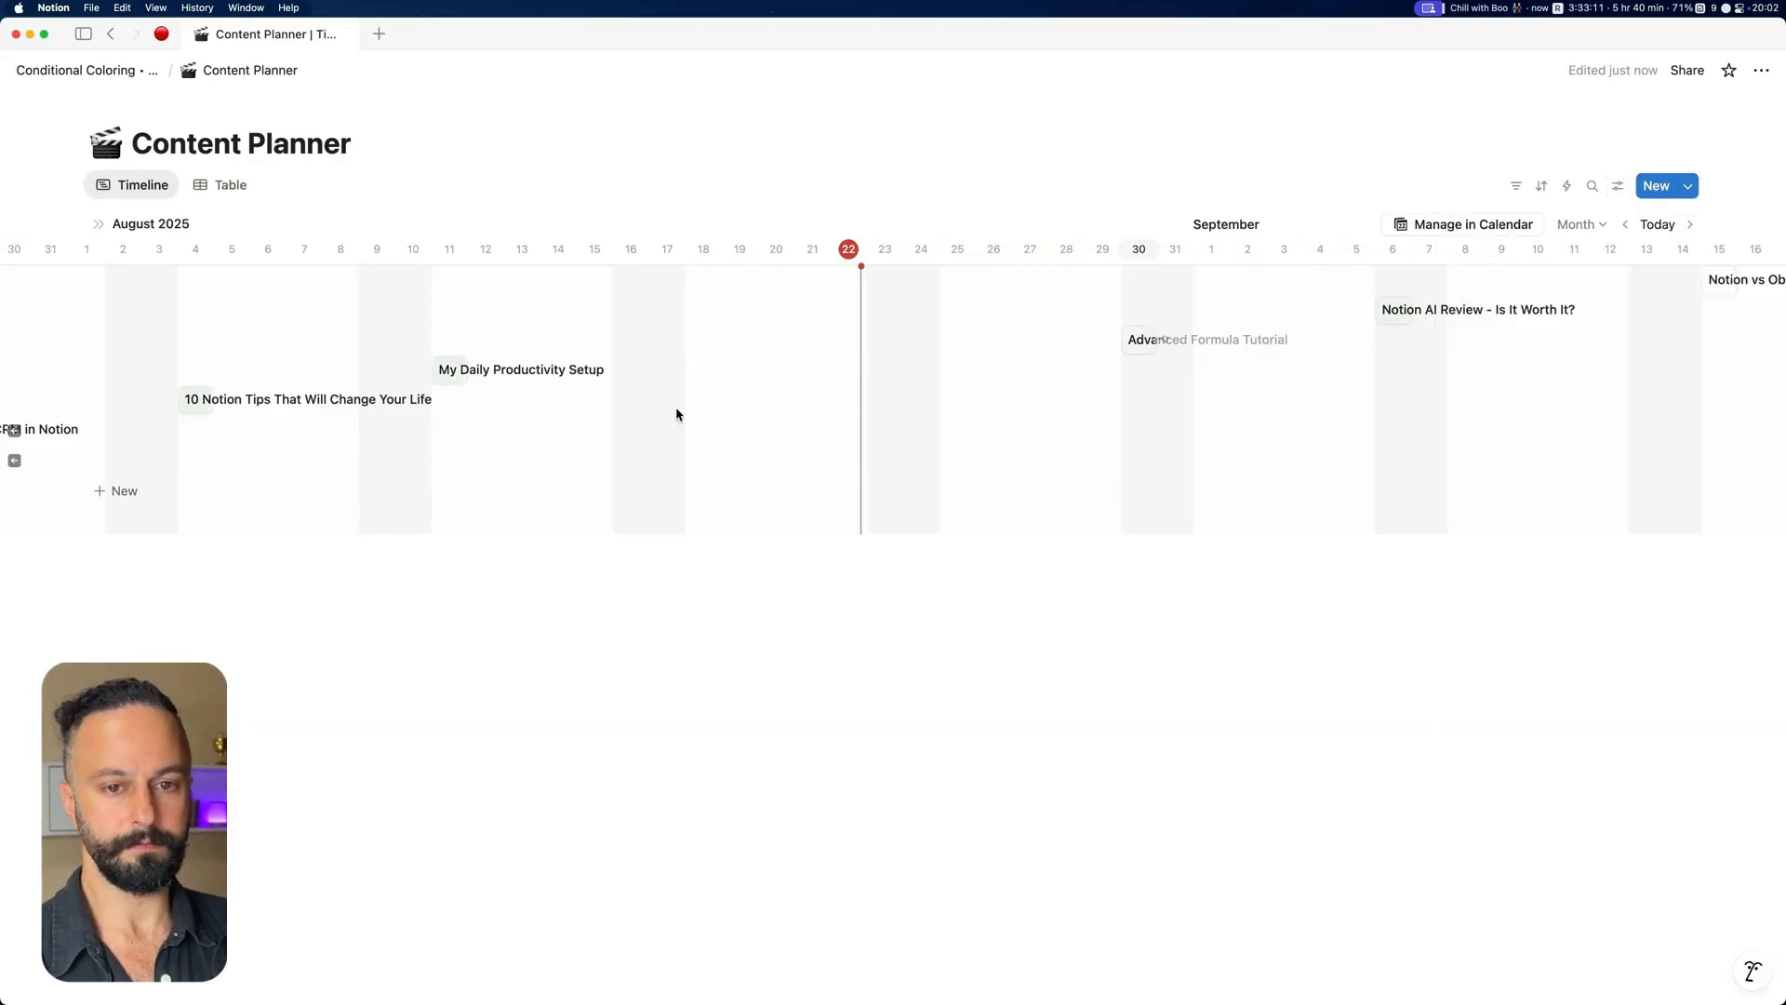
- Set the time scale of the Content Planner timeline to Bi-week
scroll(517, 389, "left", 1)
scroll(517, 389, "left", 5)
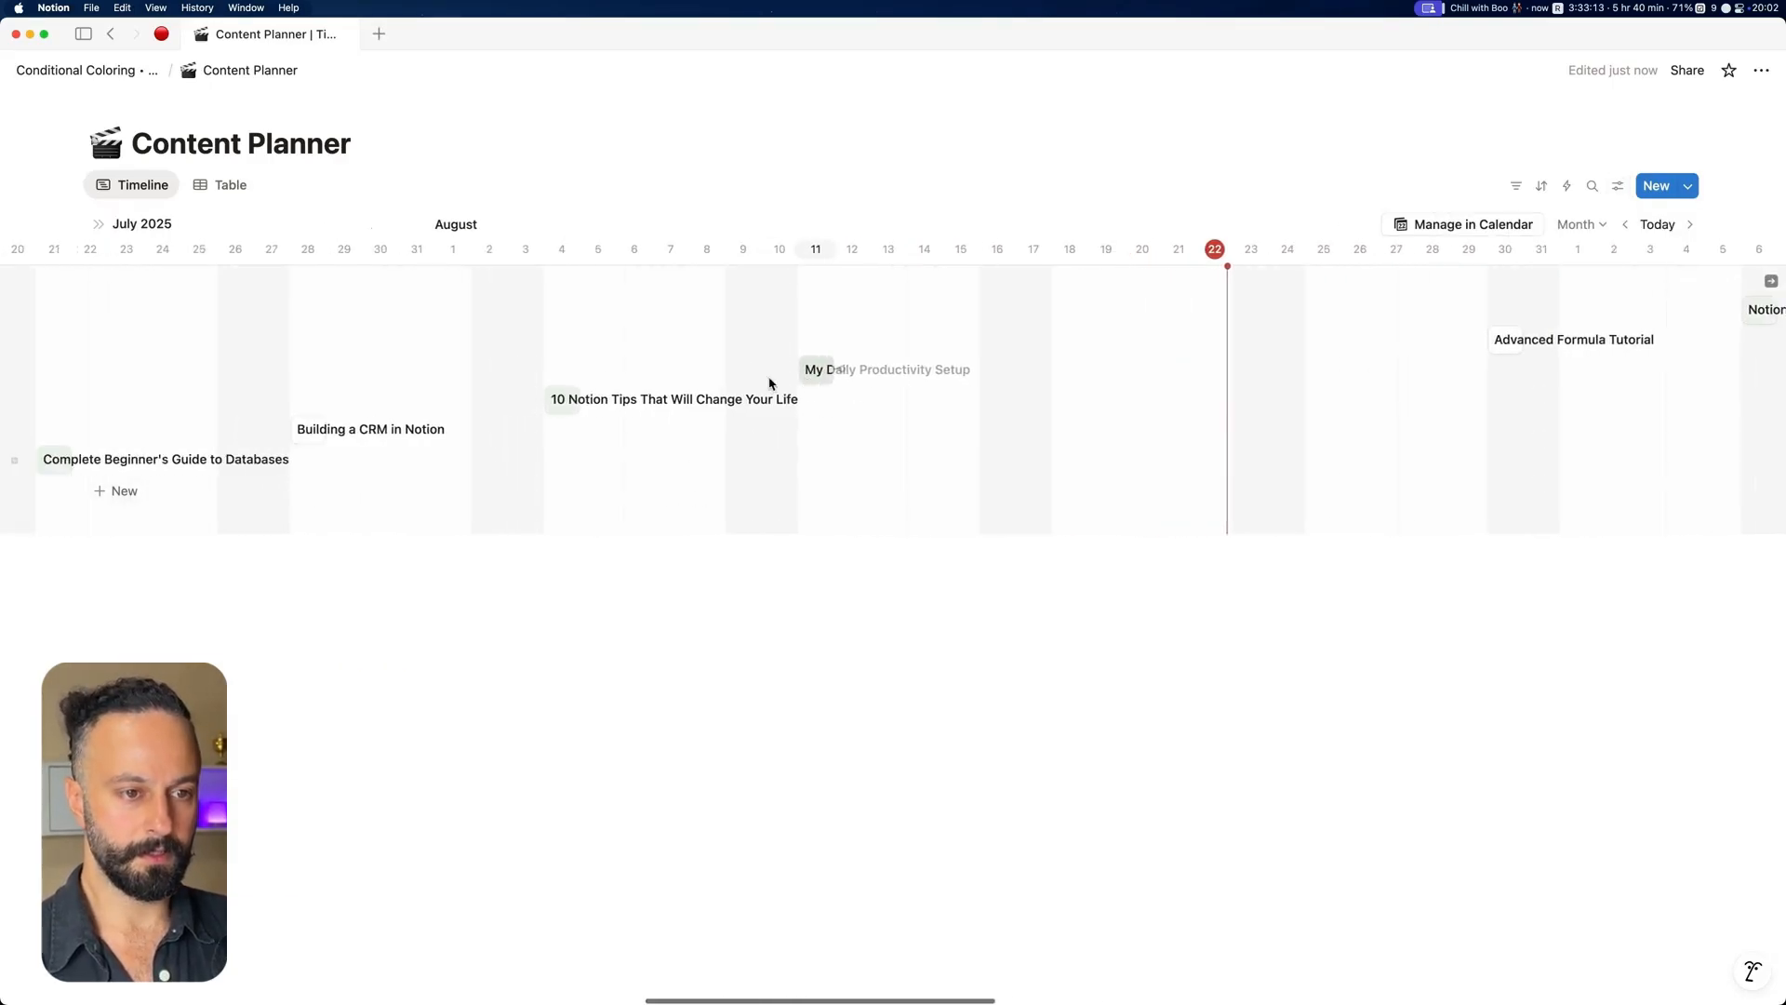
left_click(1582, 224)
left_click(1585, 338)
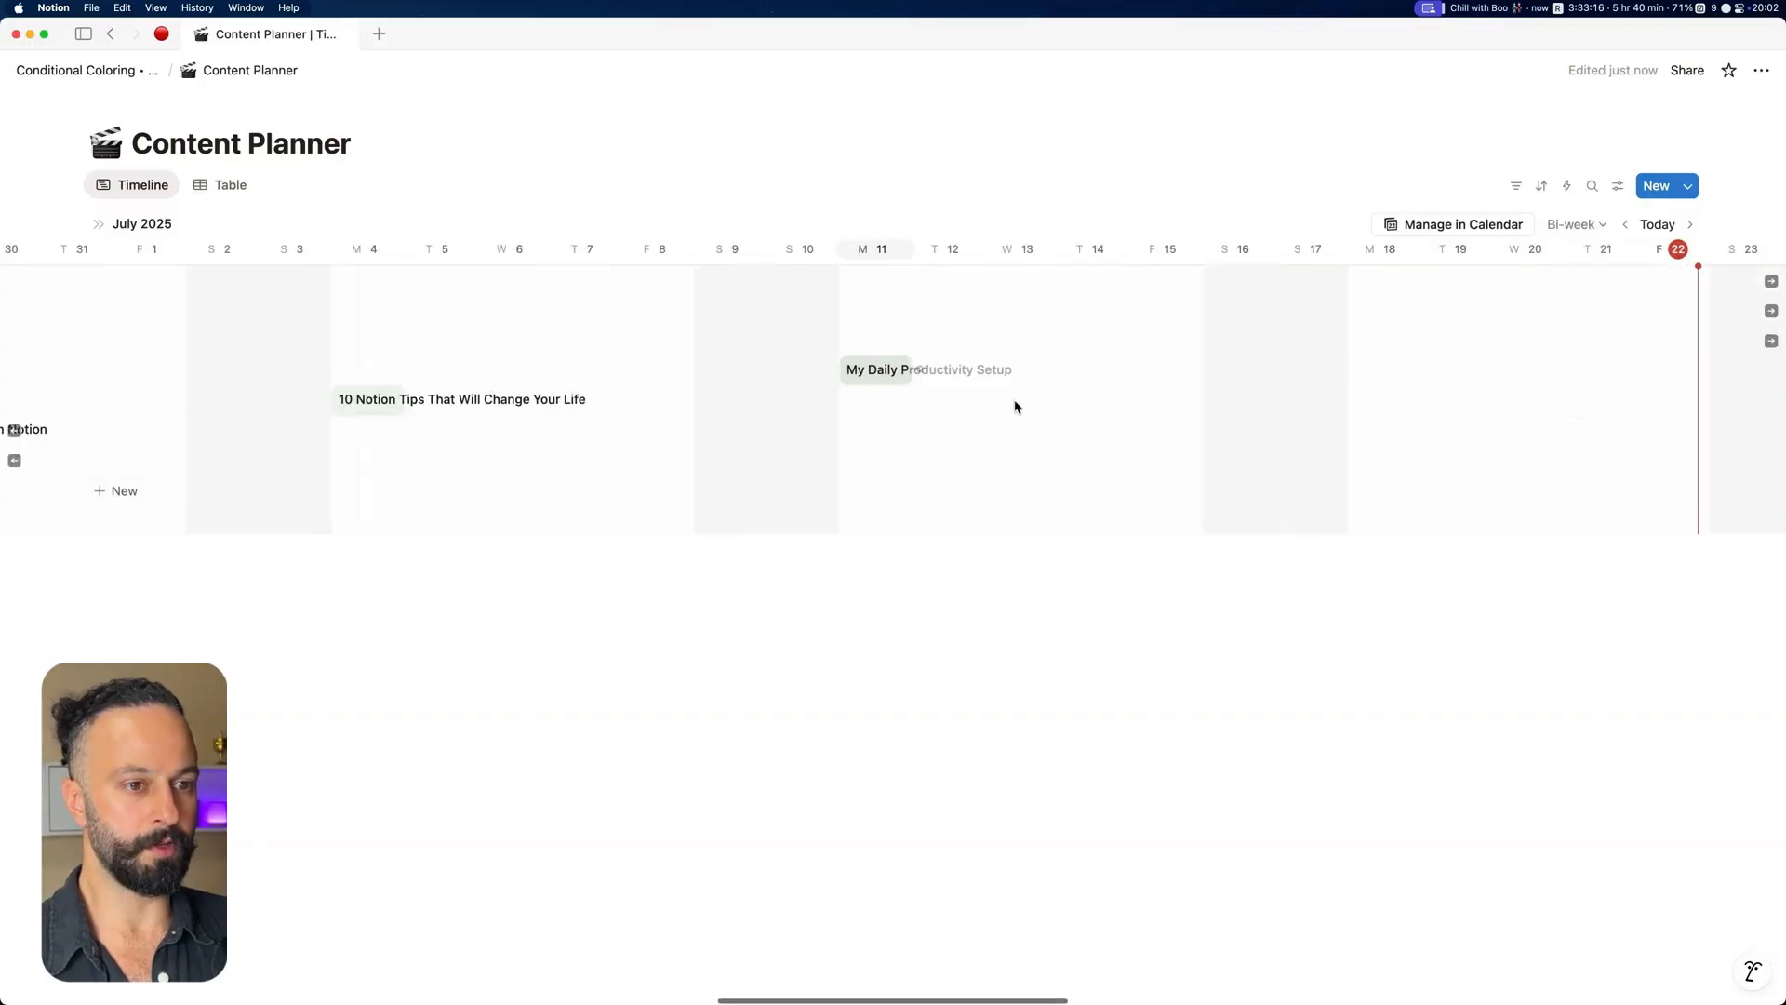
- Examine the coloring of the July and August videos on the timeline and return to the Conditional Coloring • 5 Examples page
scroll(1013, 403, "left", 3)
scroll(1122, 366, "left", 5)
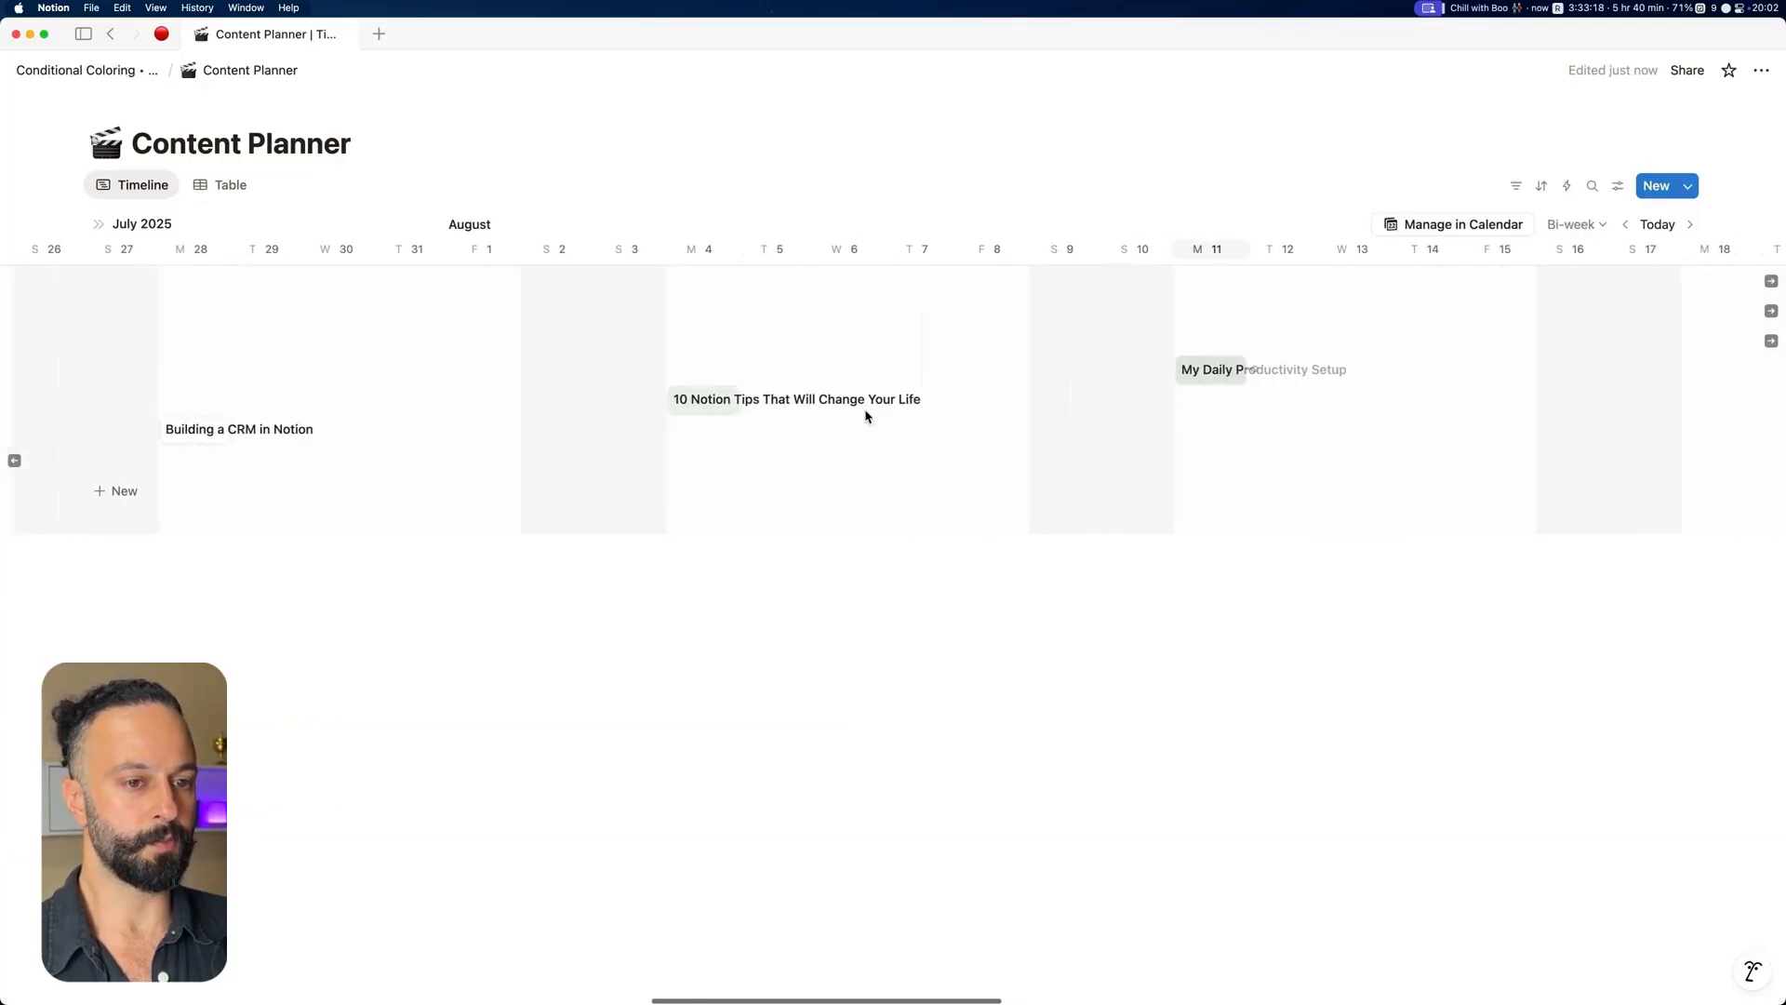
scroll(515, 459, "left", 9)
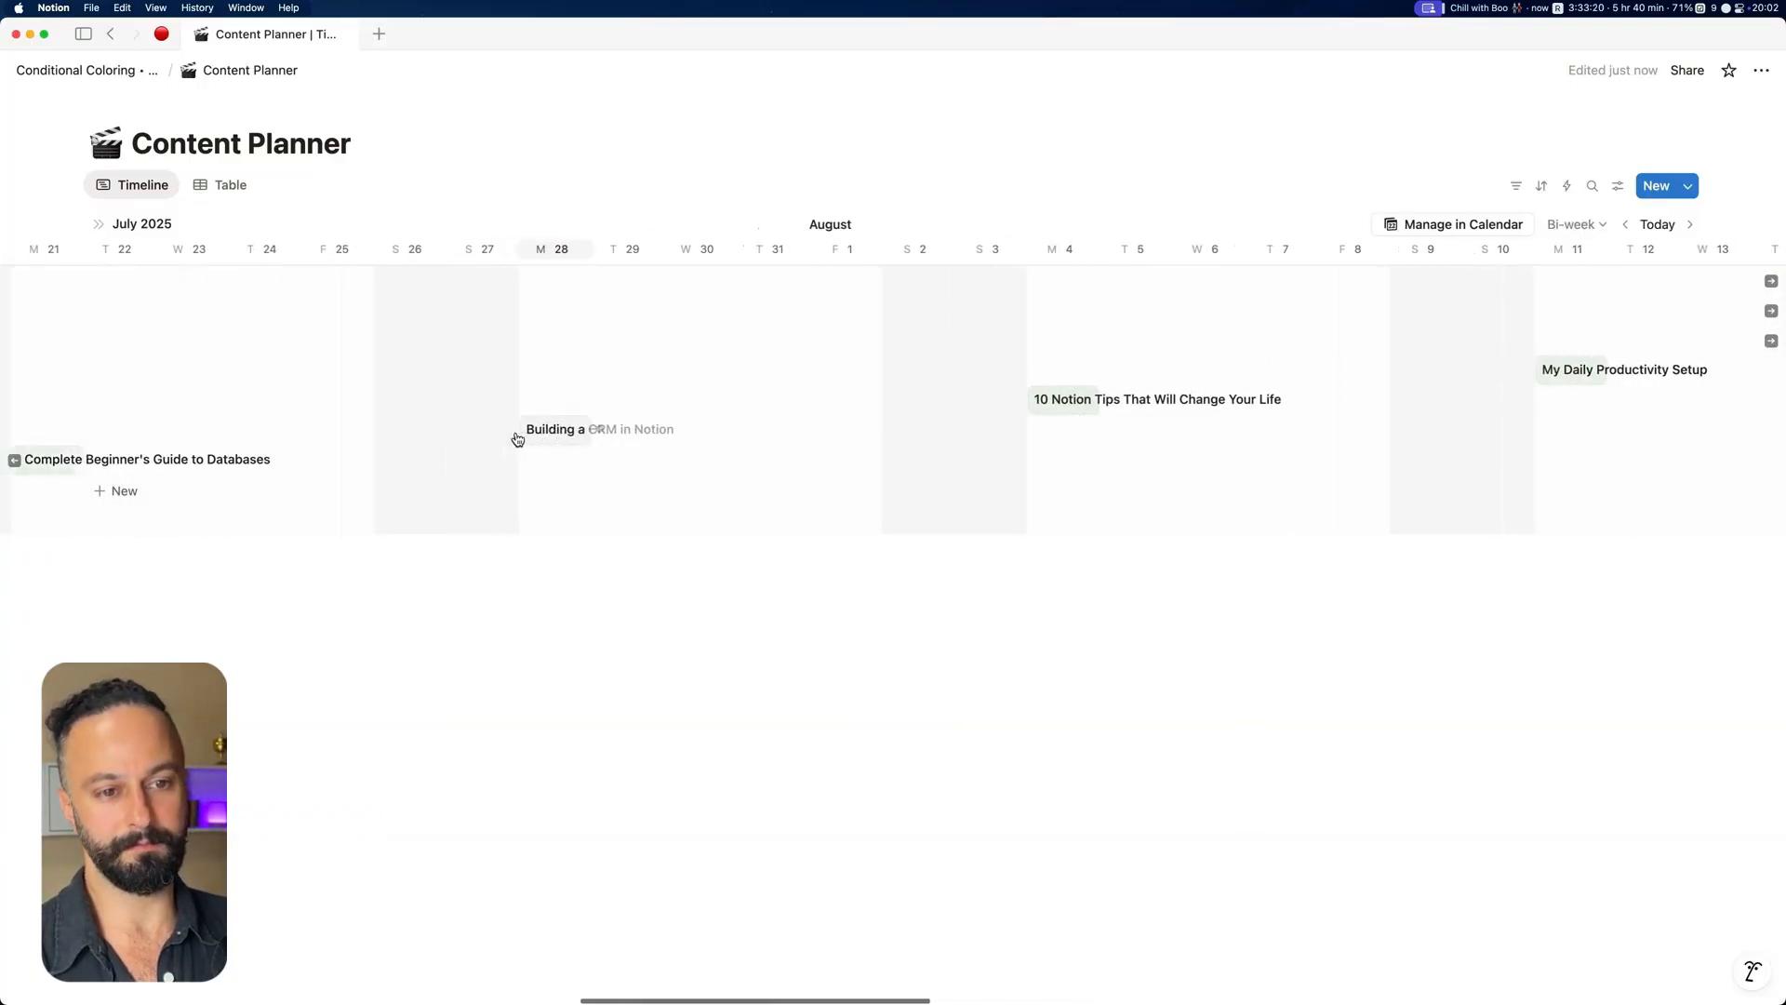
scroll(446, 470, "right", 5)
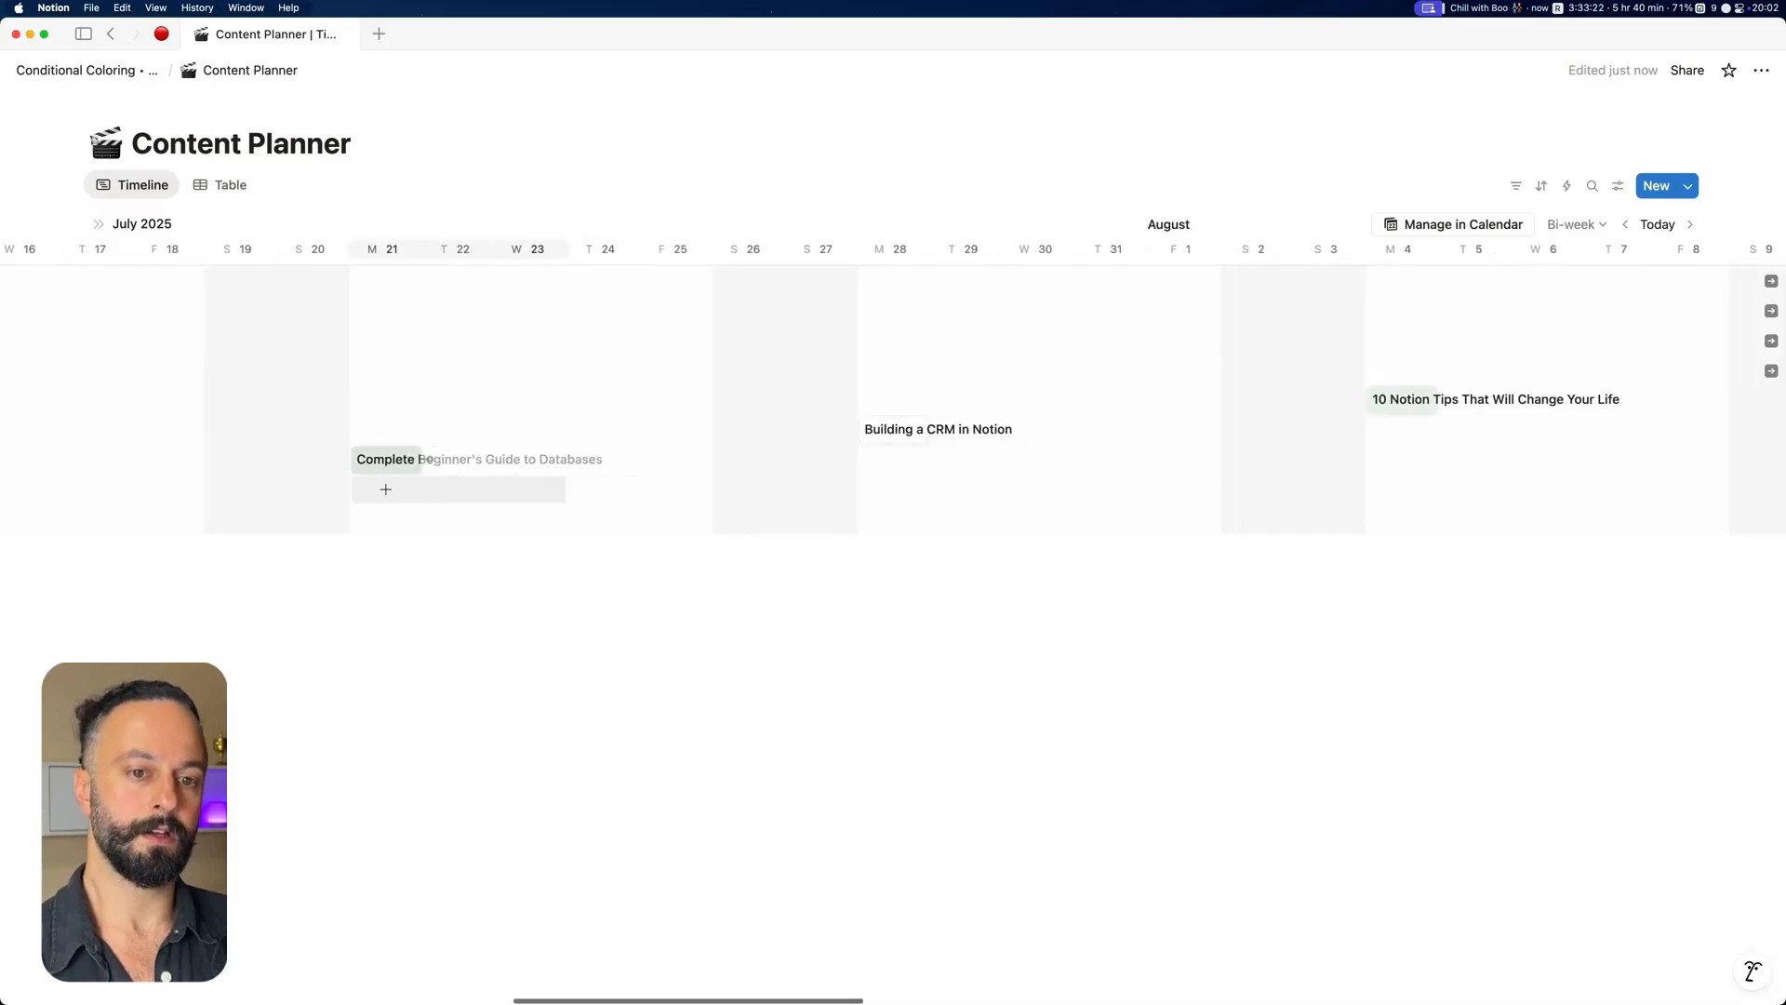
scroll(988, 515, "right", 20)
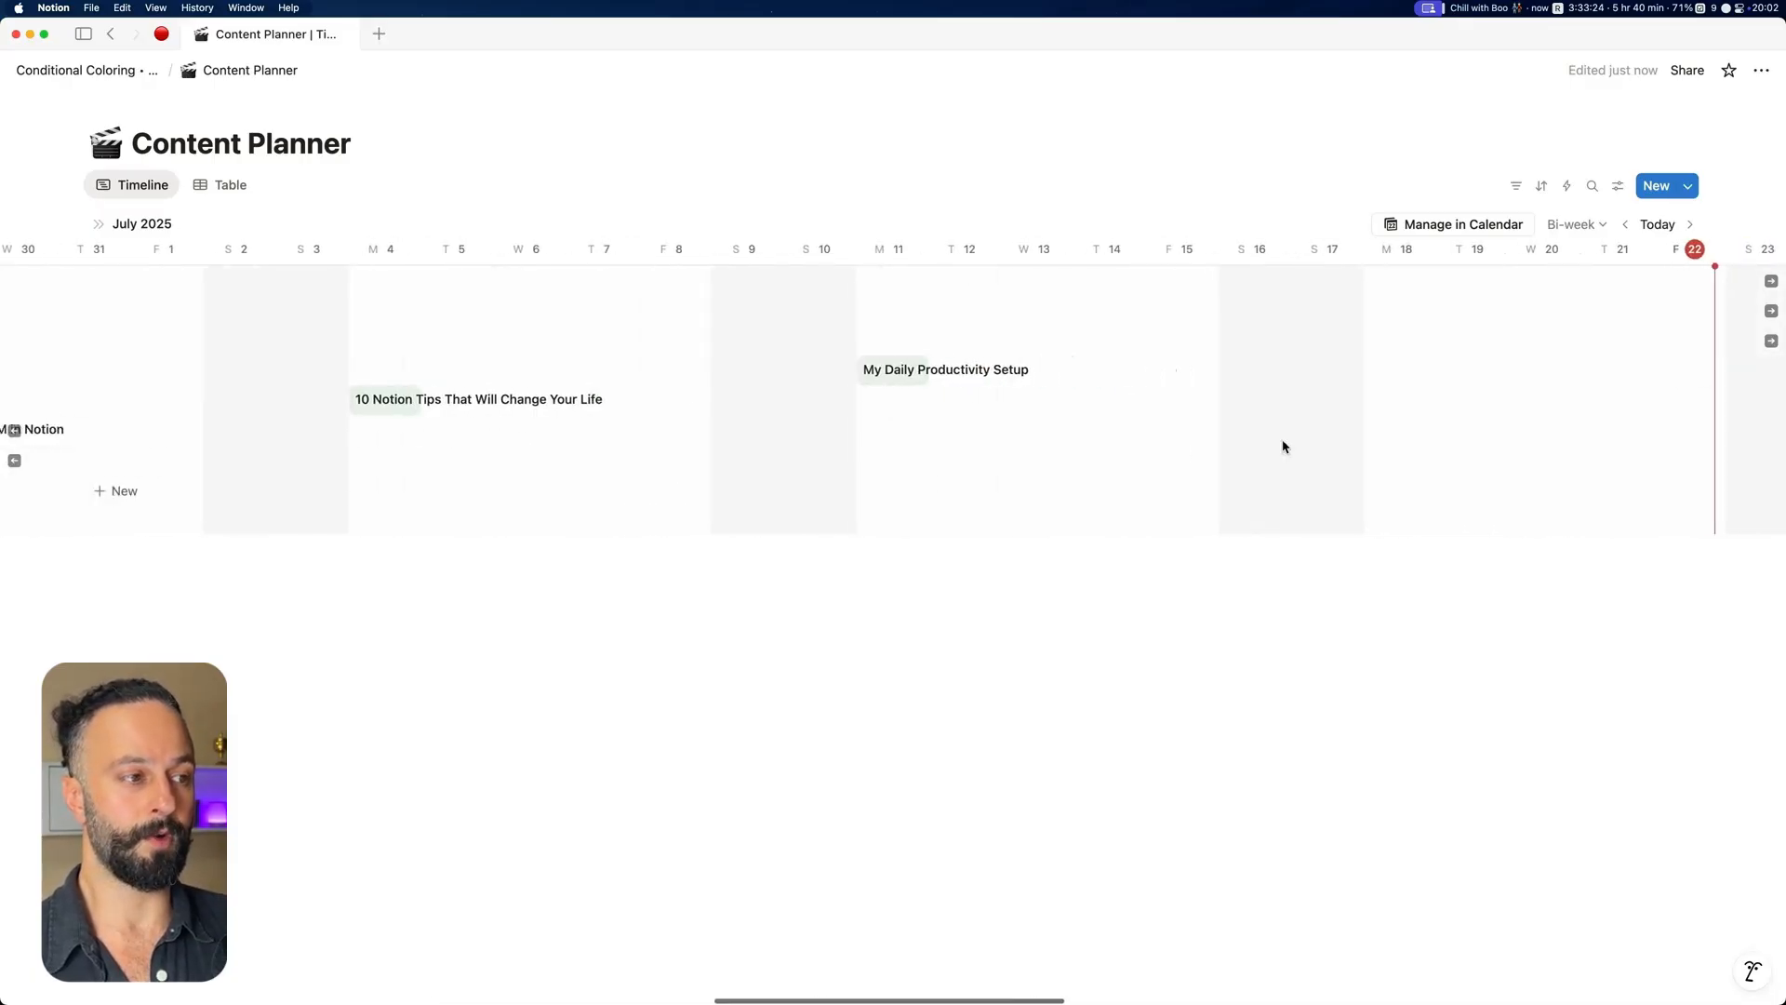
scroll(876, 436, "left", 1)
left_click(87, 71)
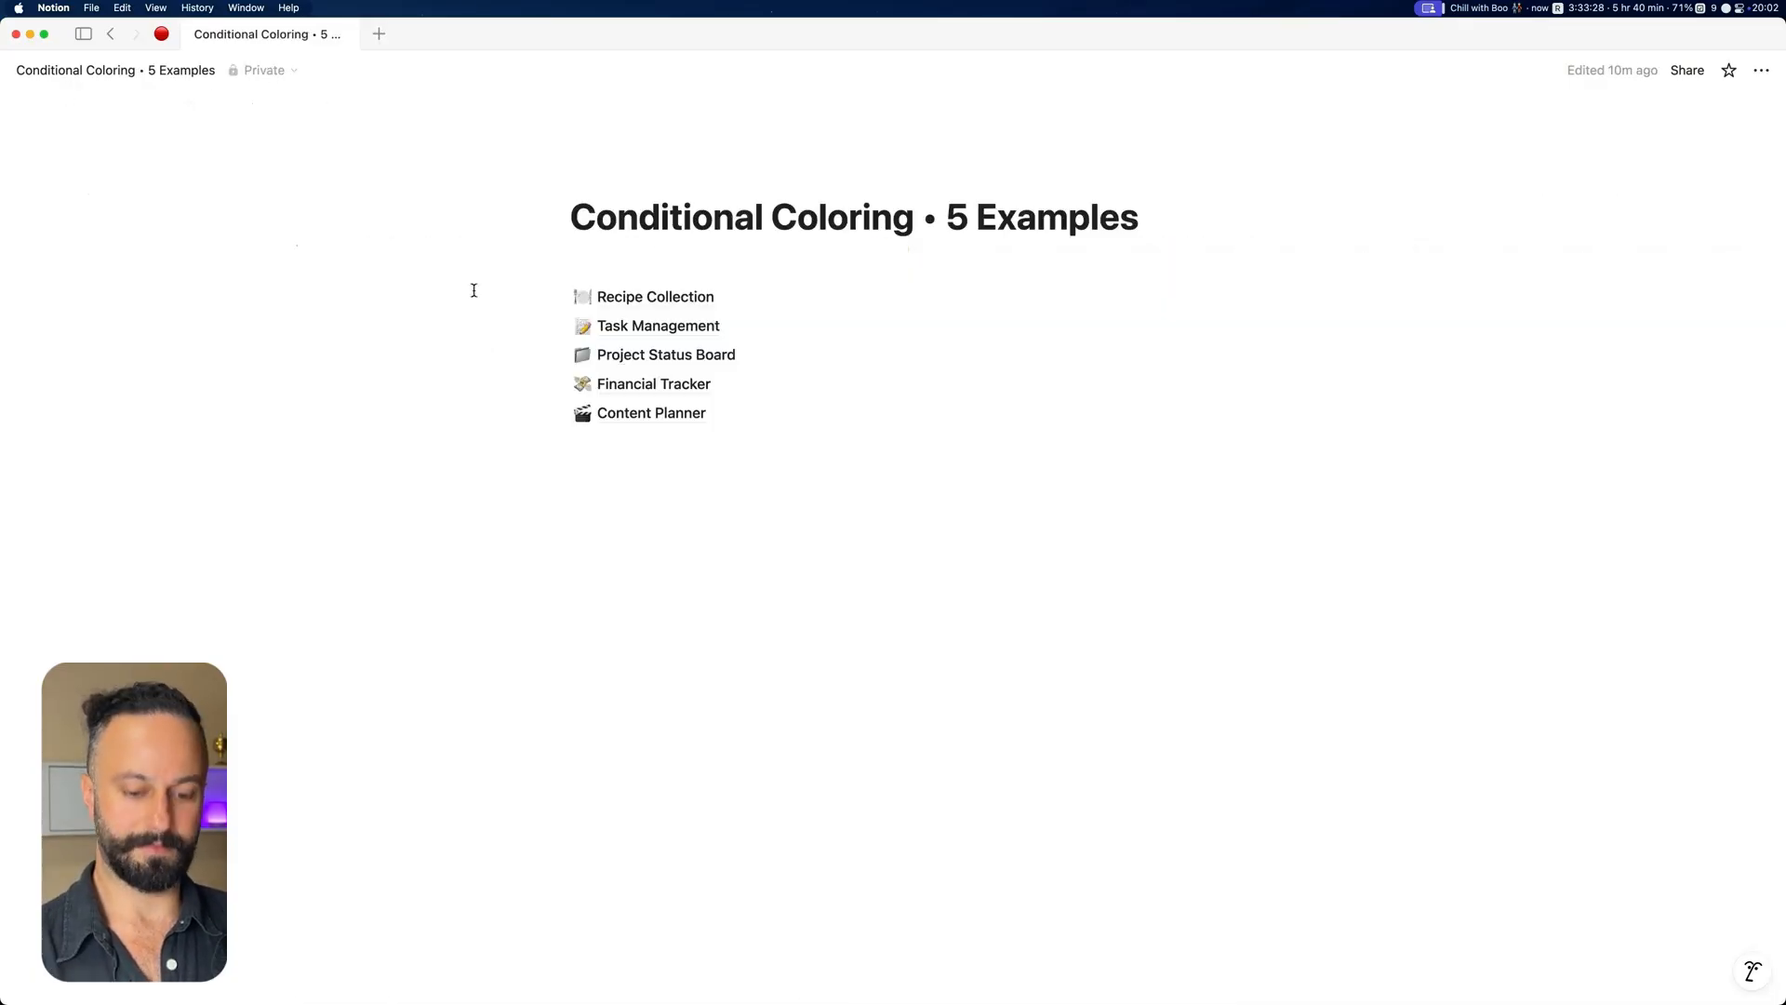